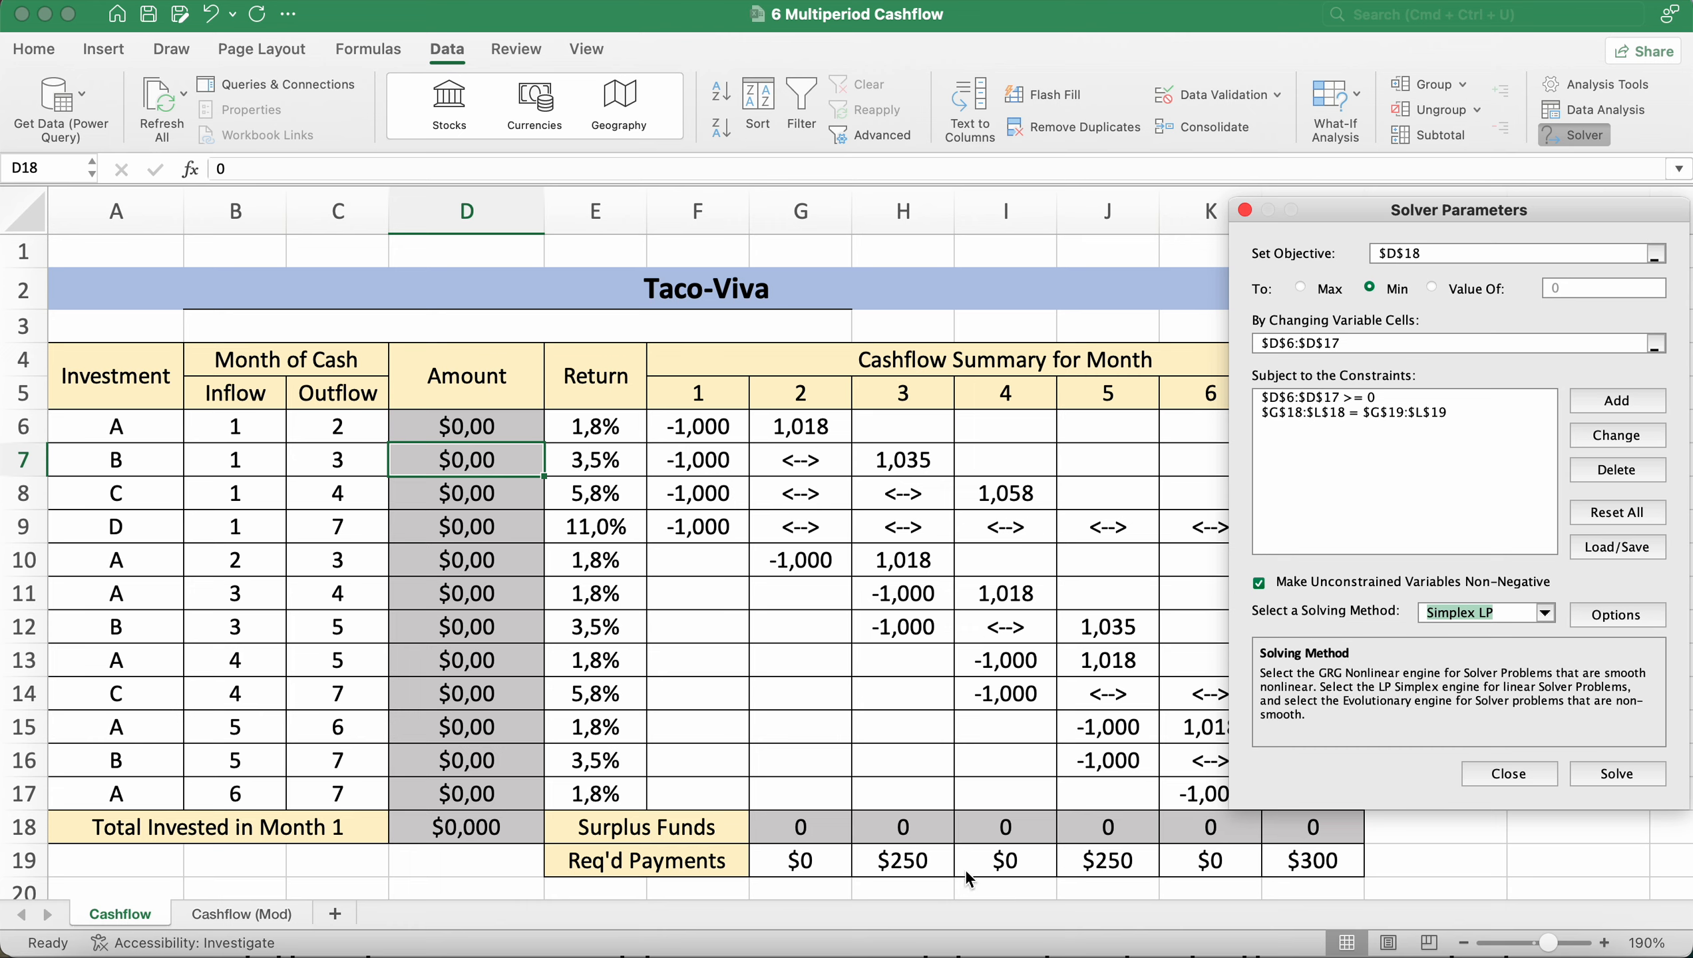
Step: Compare the Solver constraints and cashflow table with the textbook PDF's cash flow equations for months 2 to 7
key(super+Tab)
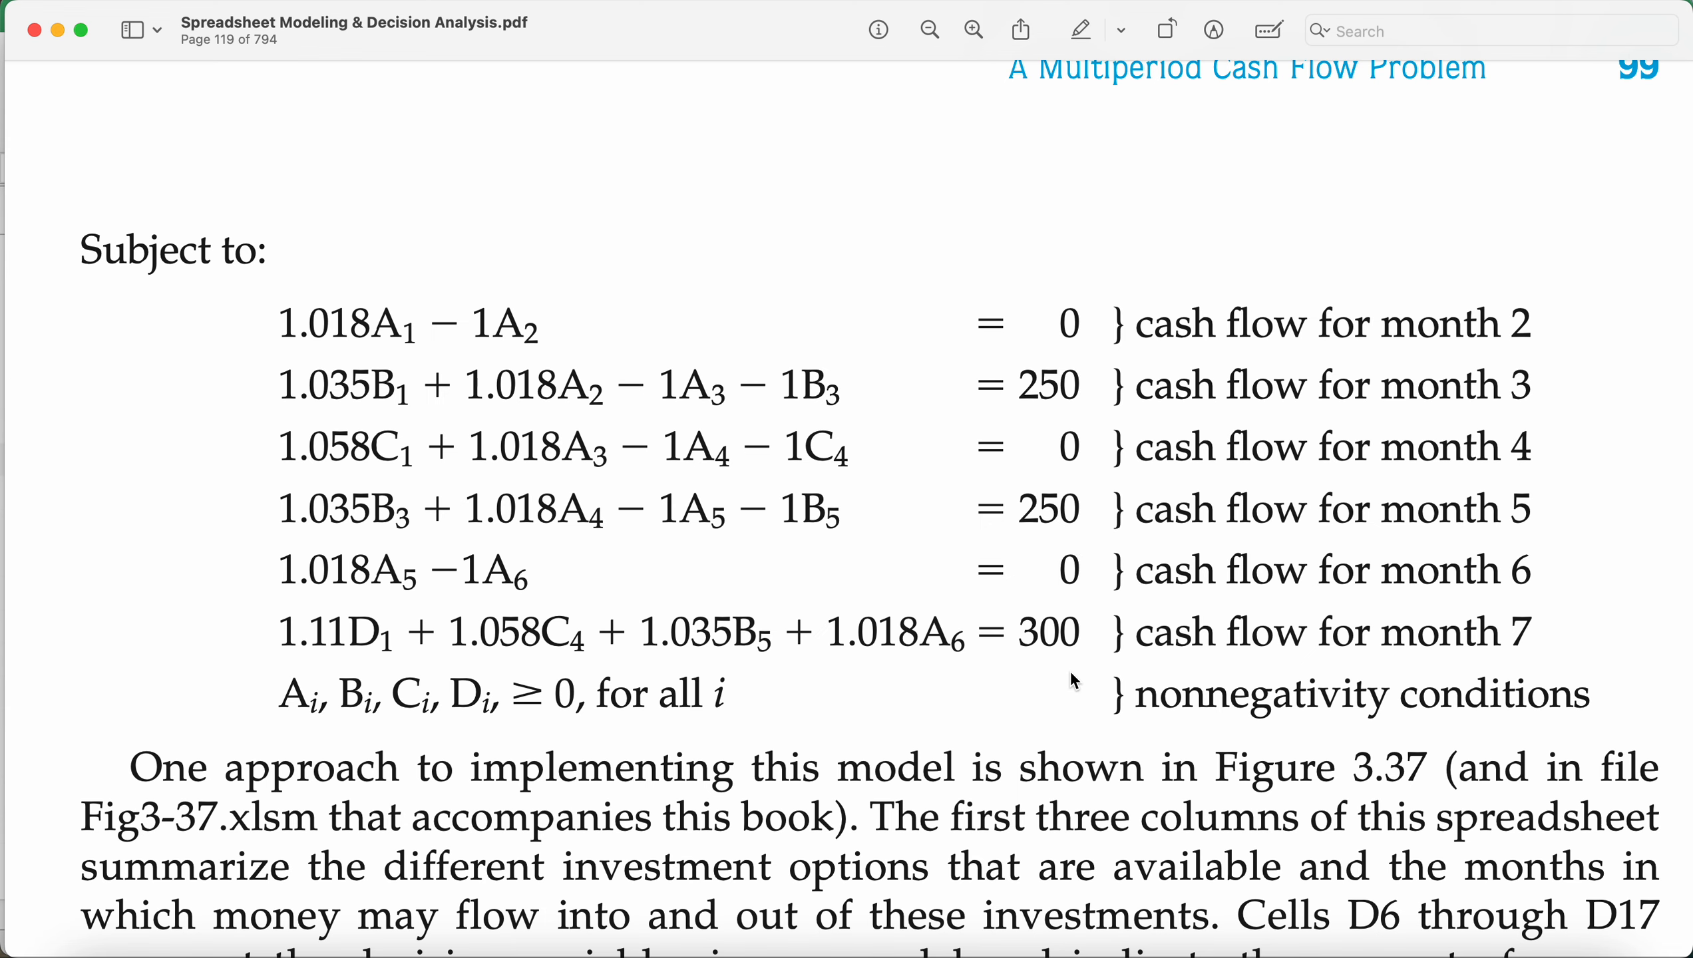
key(super+Tab)
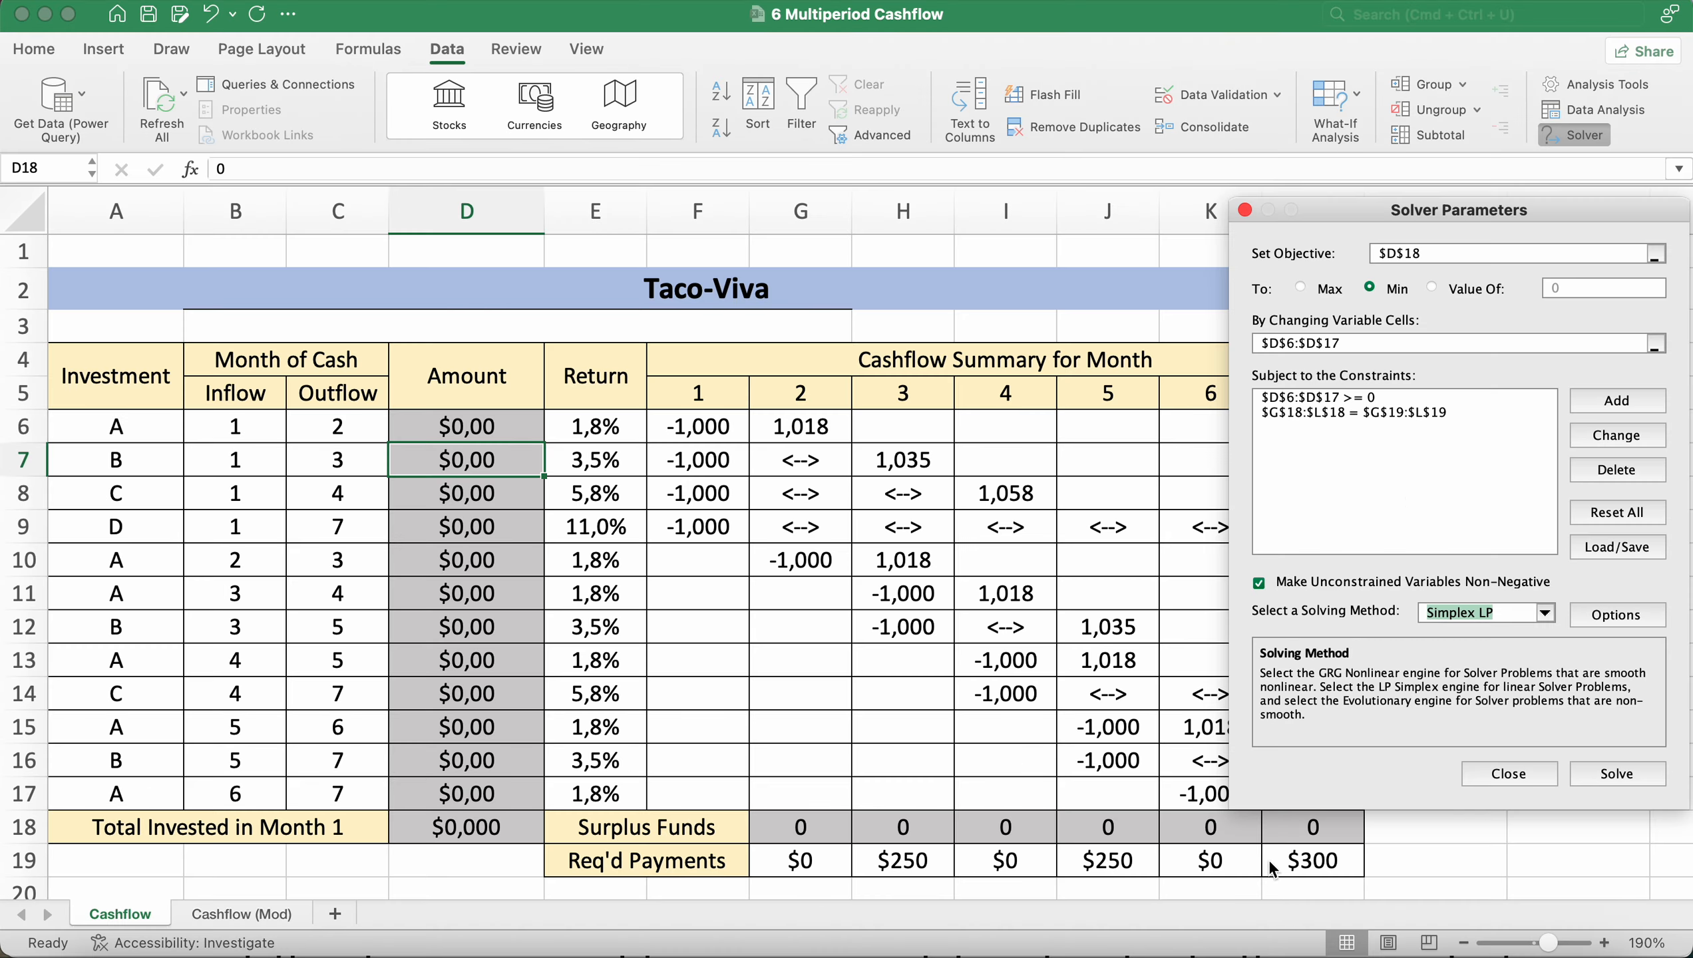
key(super+Tab)
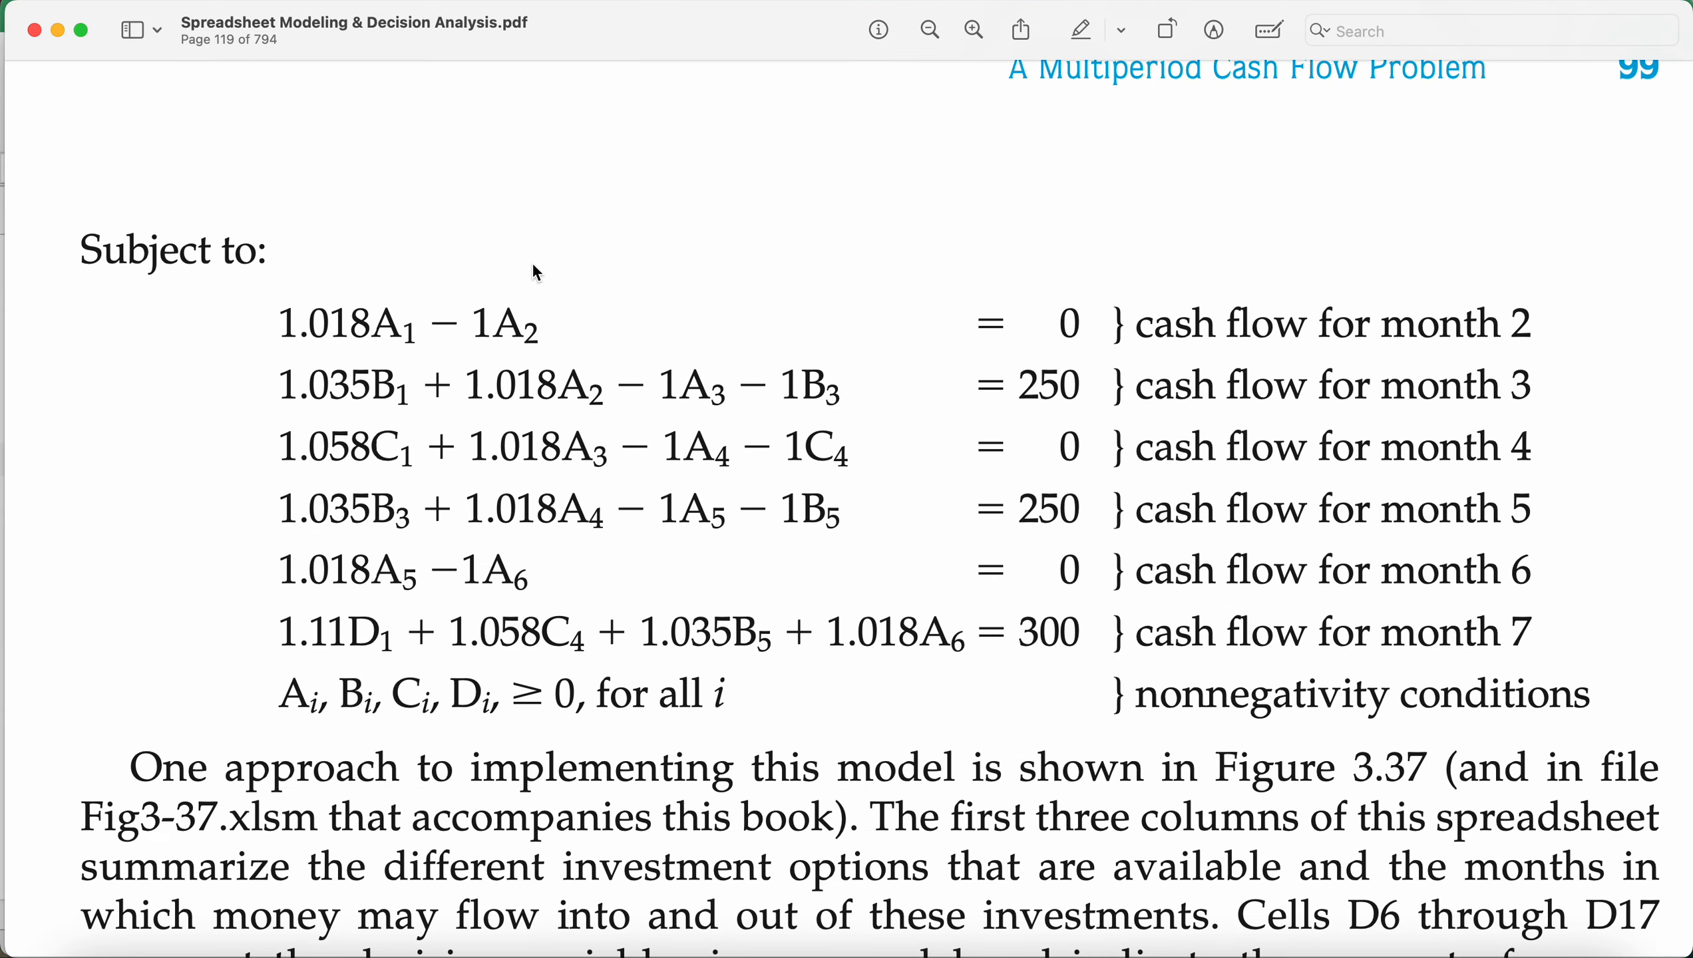
key(super+Tab)
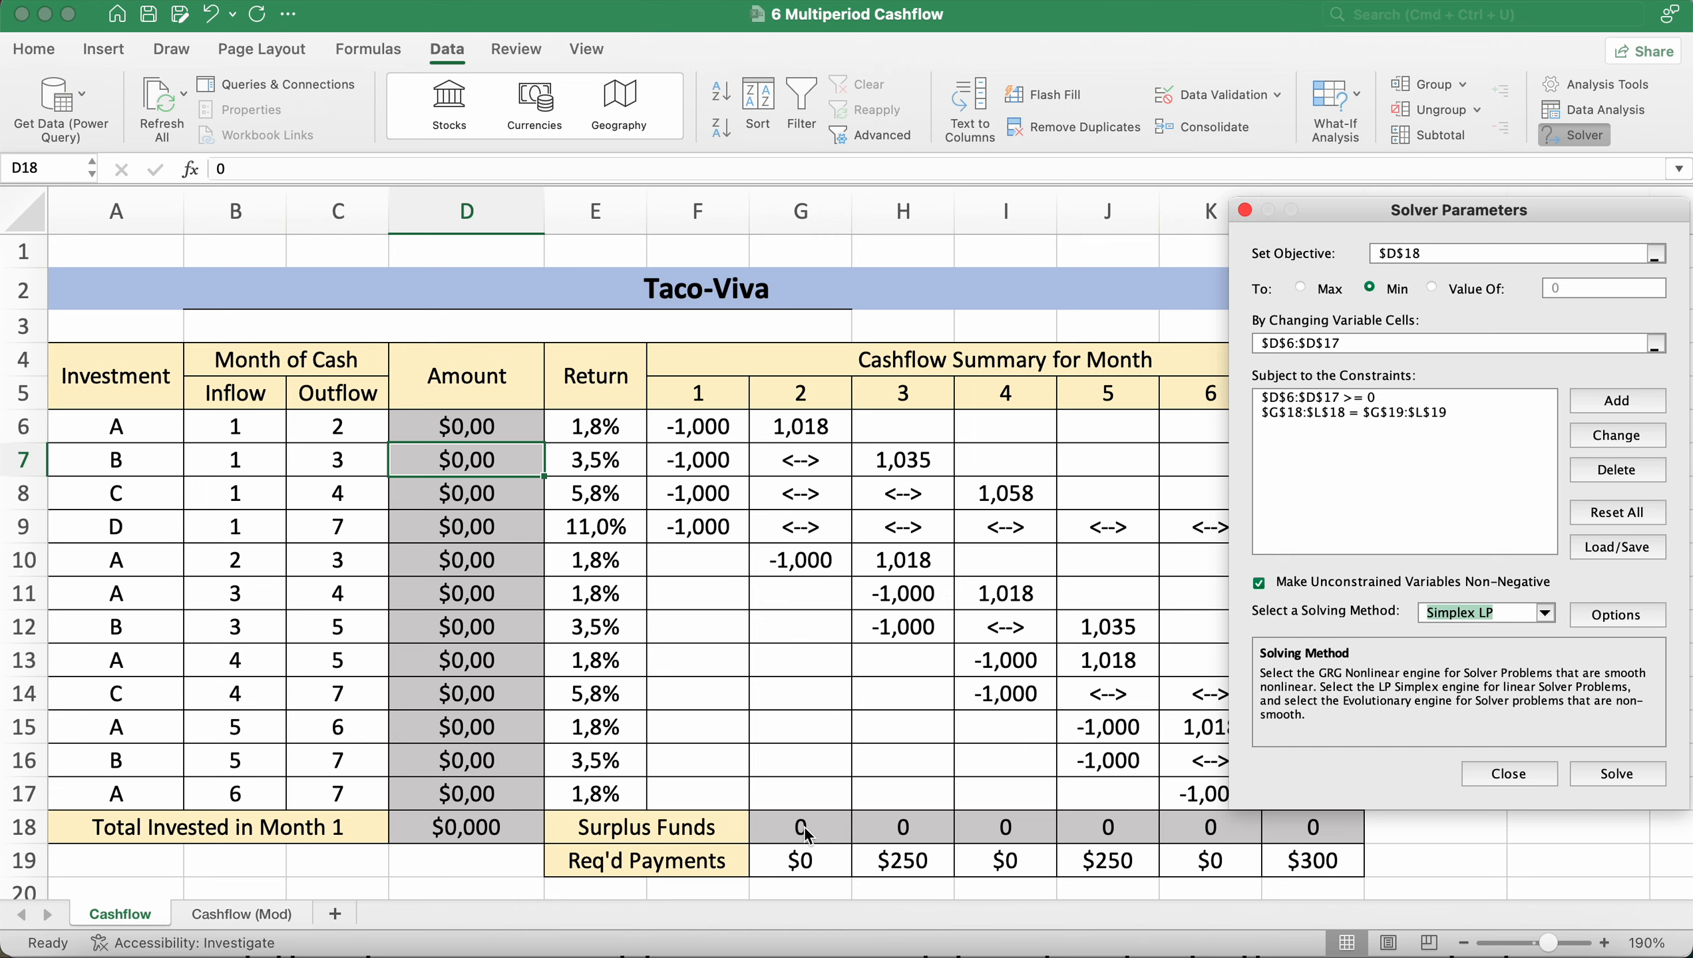
key(super+Tab)
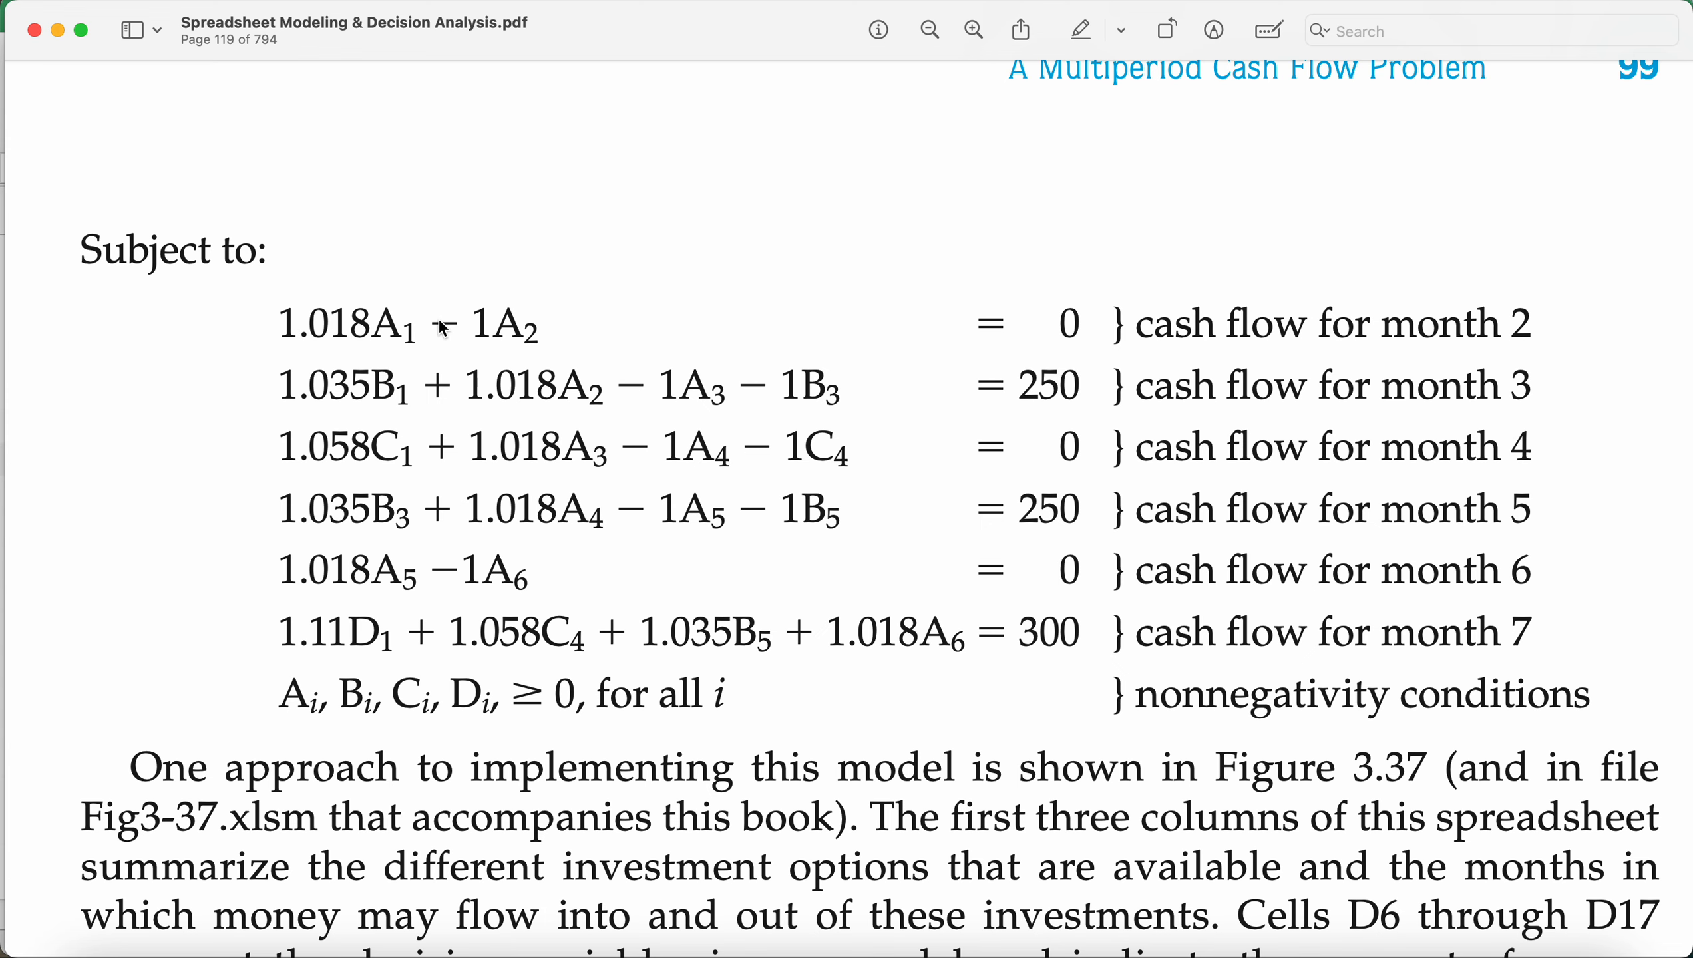
key(super+Tab)
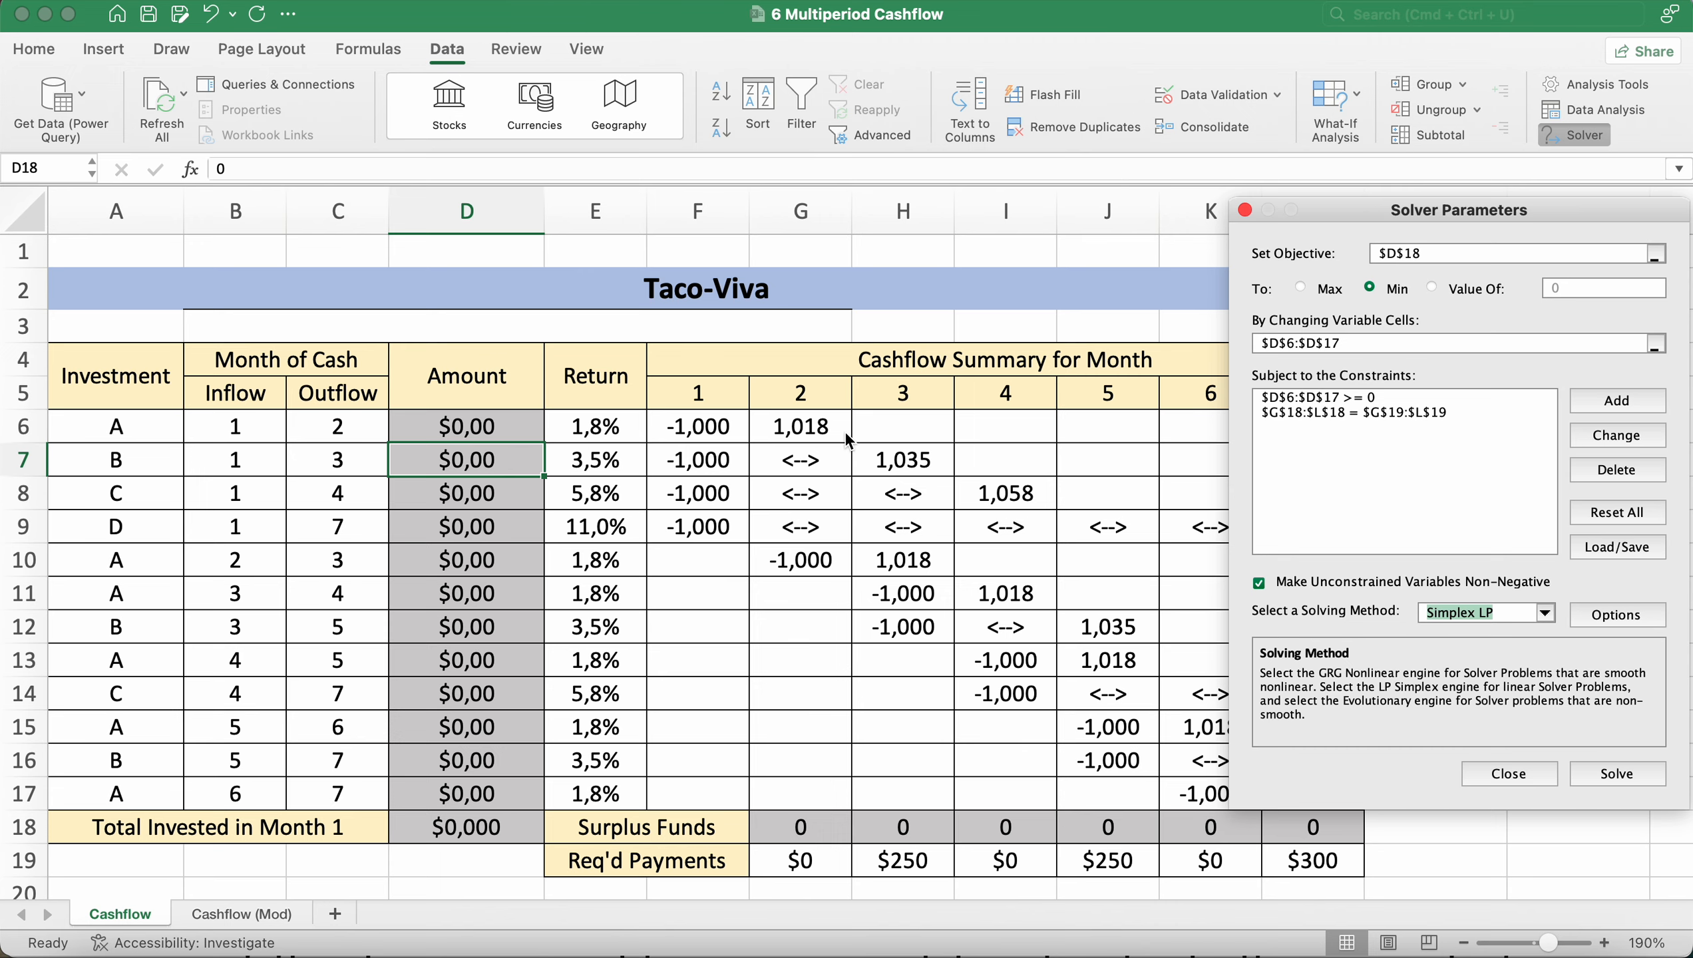
key(super+Tab)
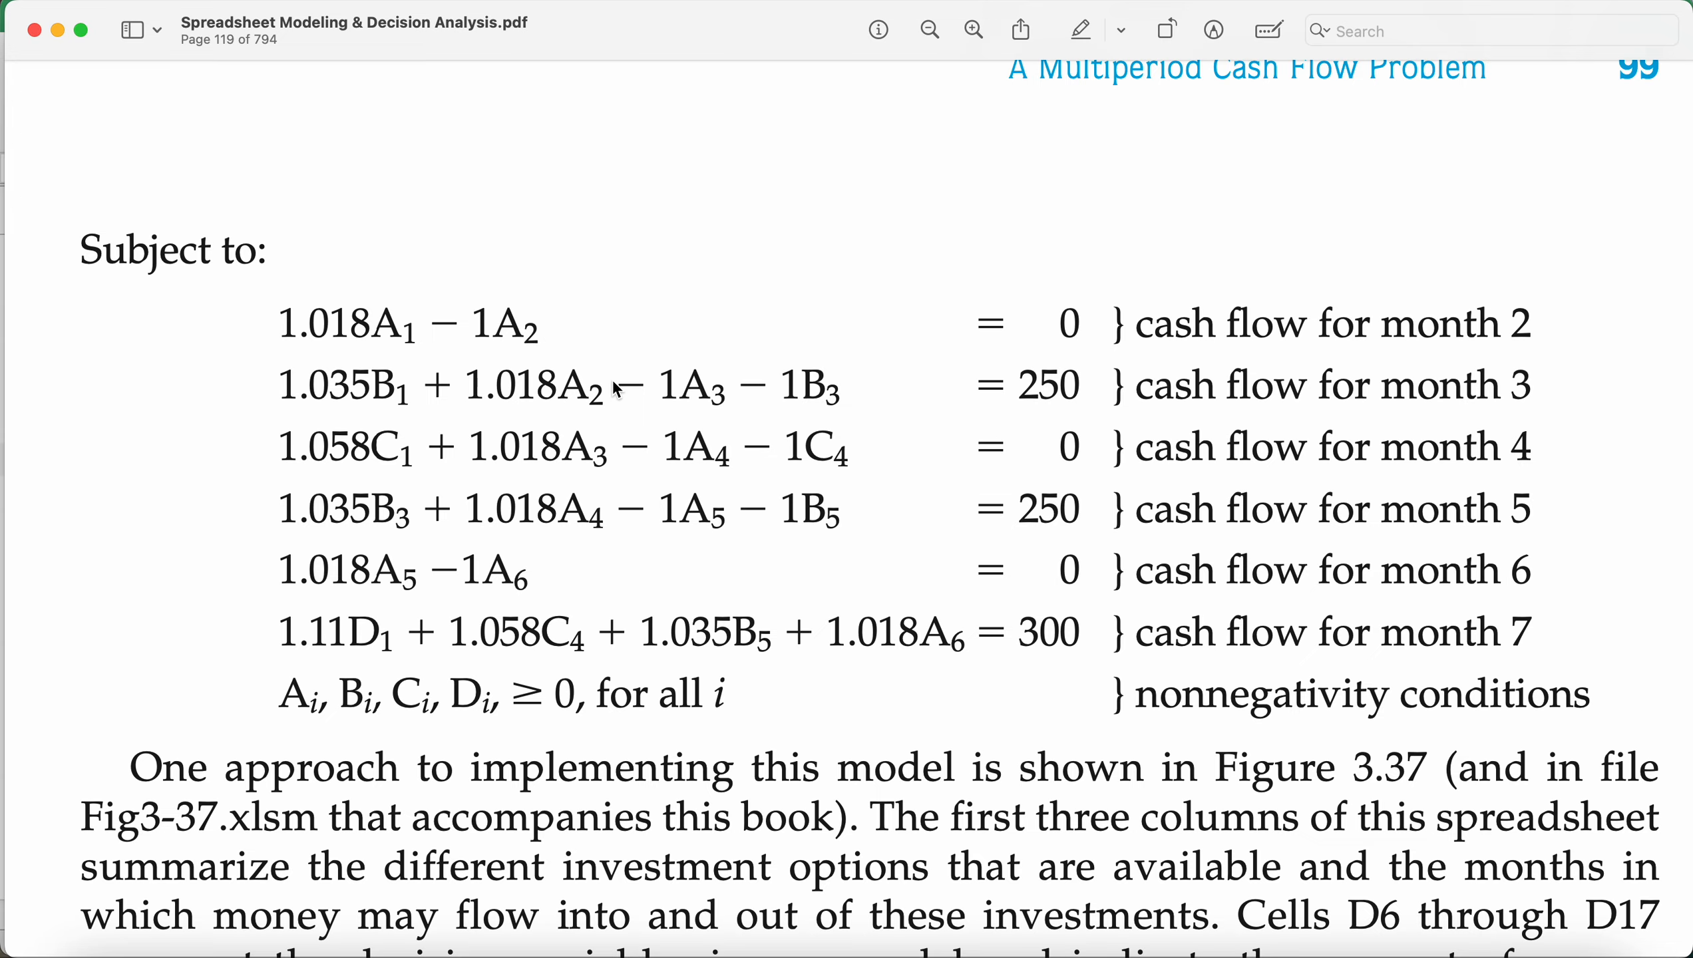
key(super+Tab)
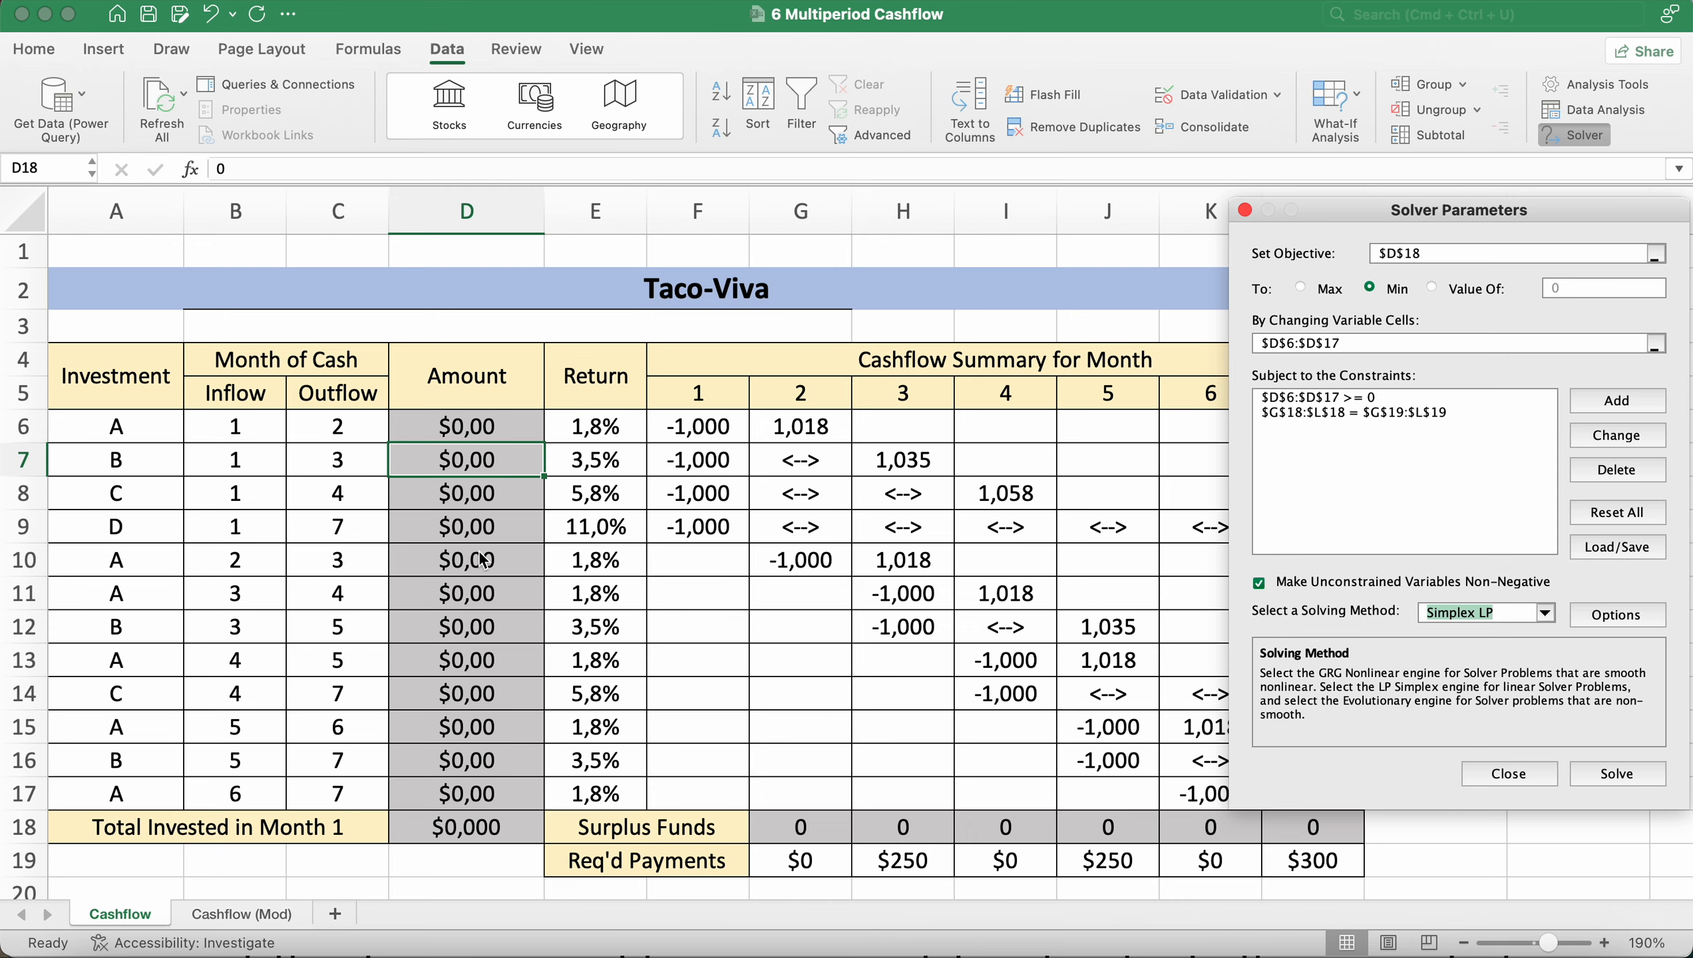
key(super+Tab)
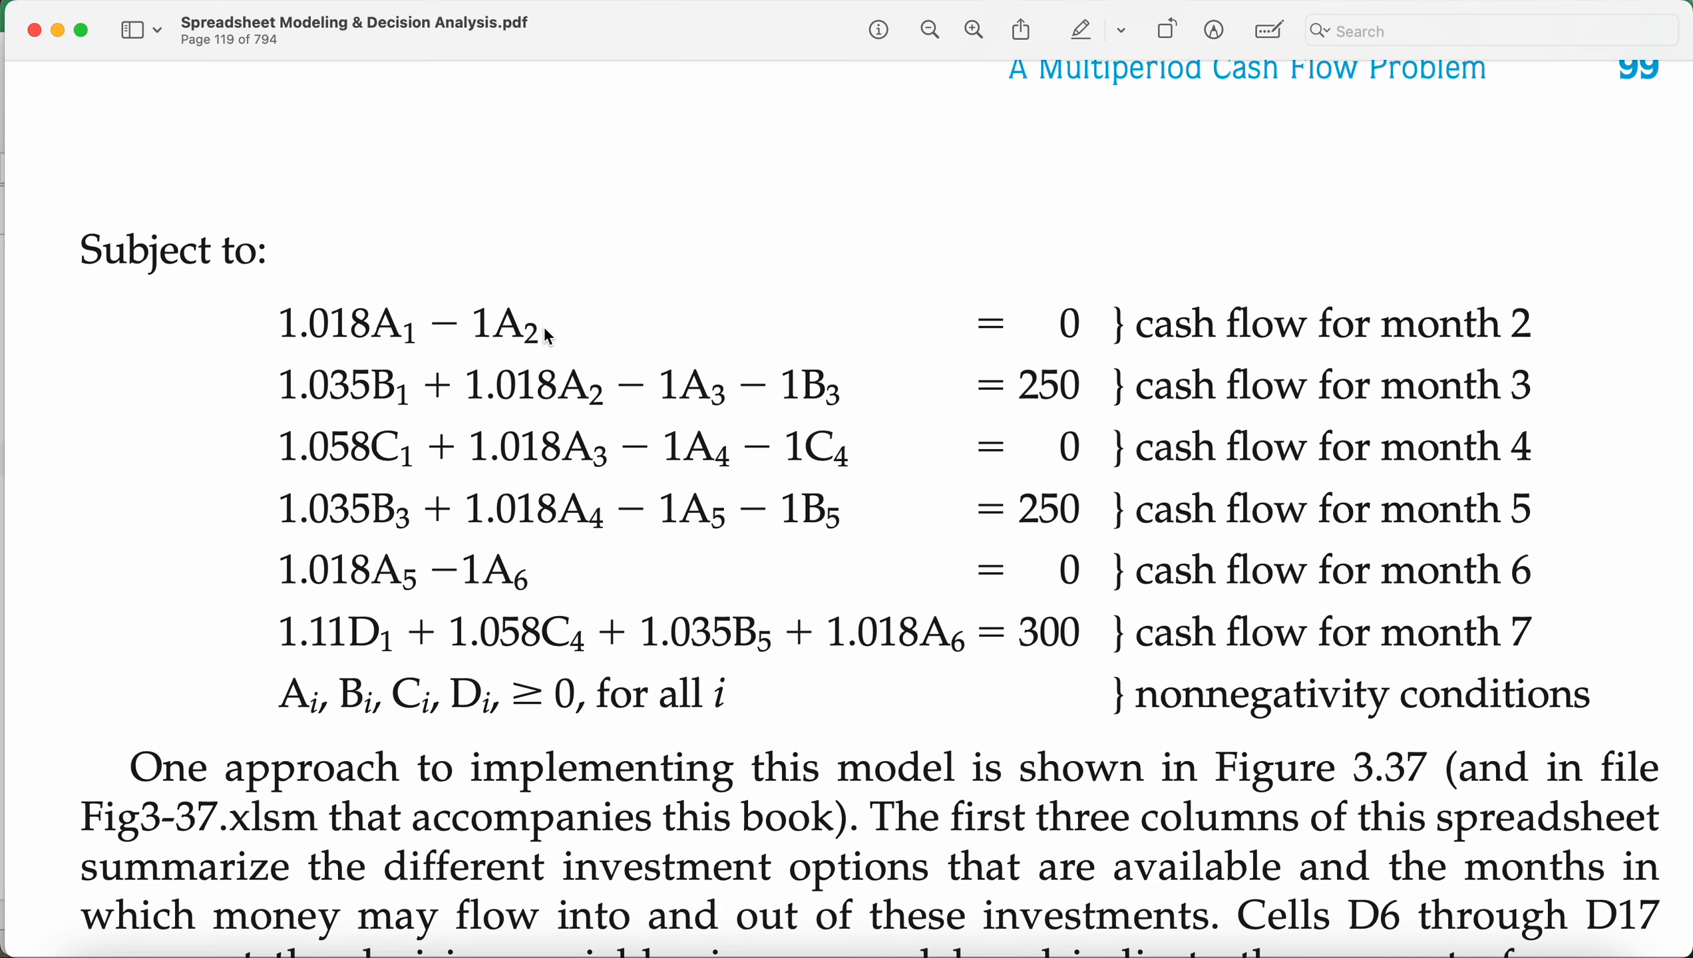
key(super+Tab)
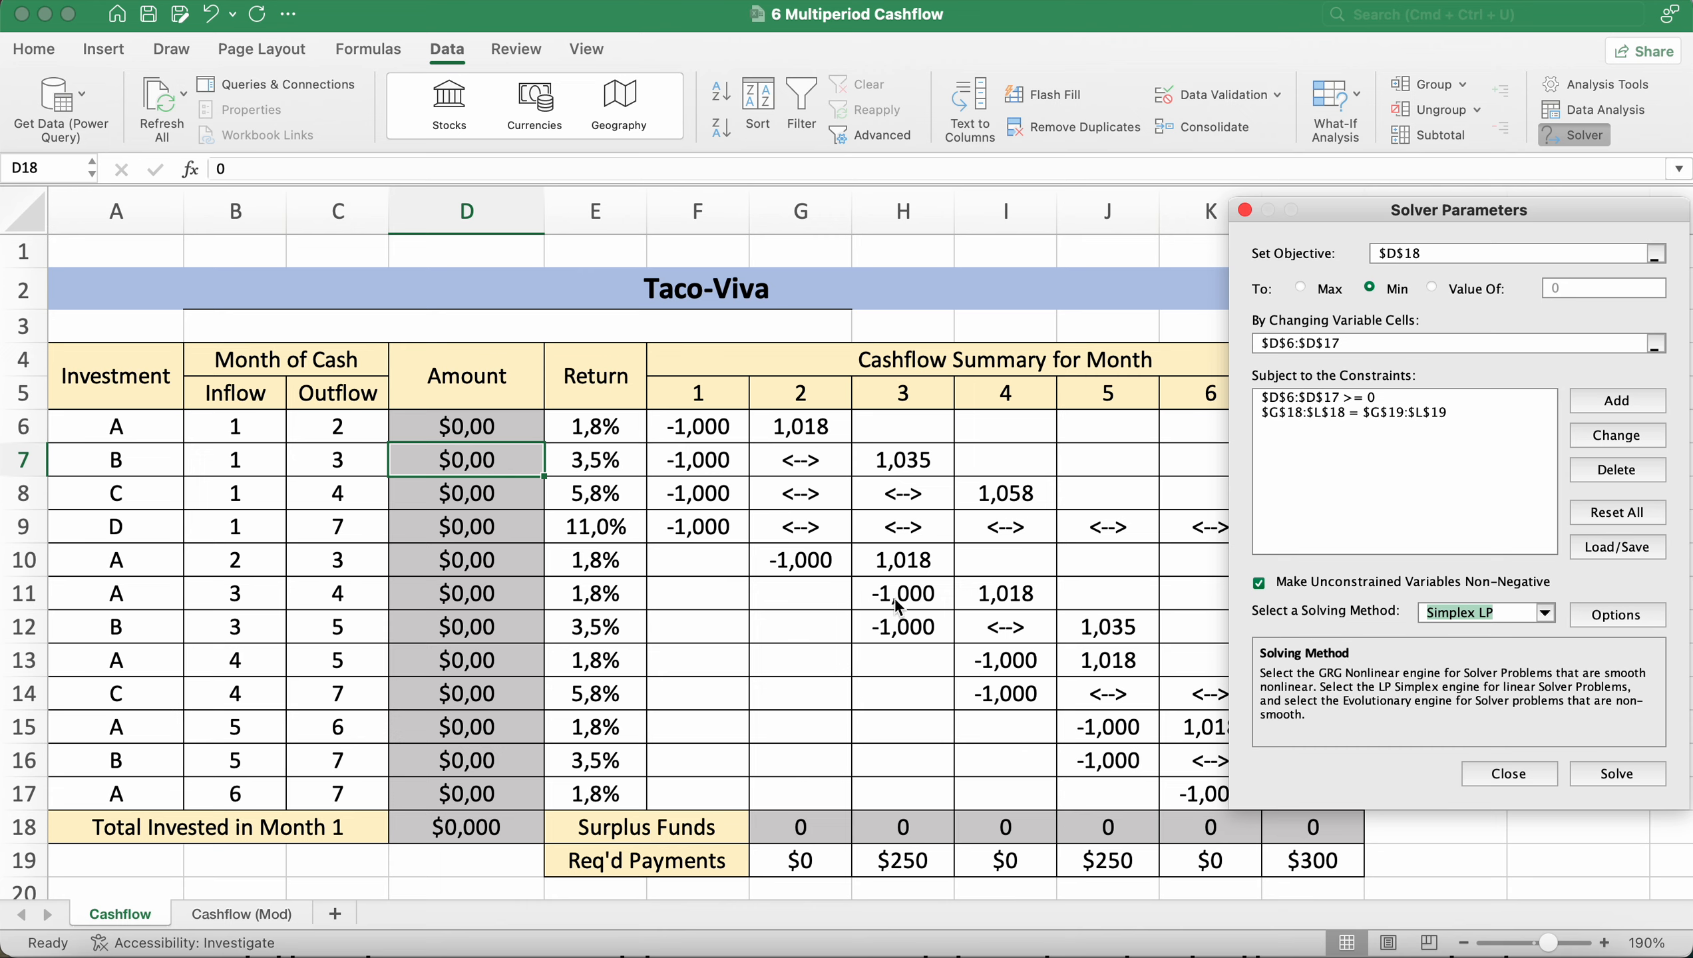
key(super+Tab)
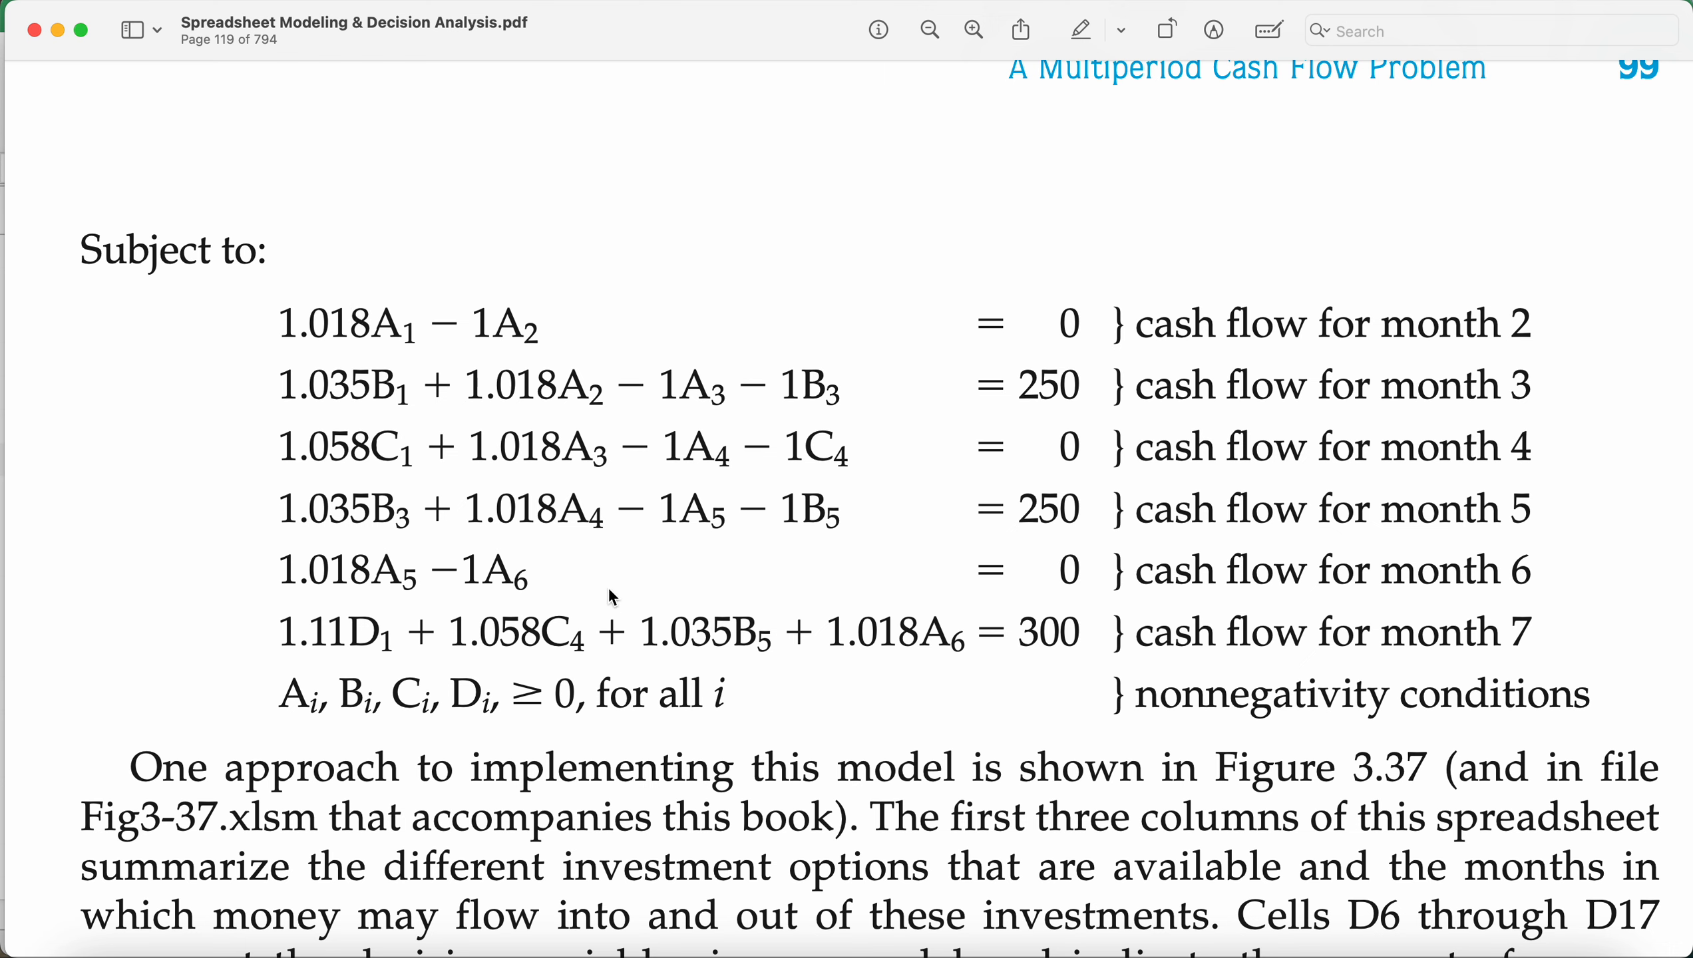
key(super+Tab)
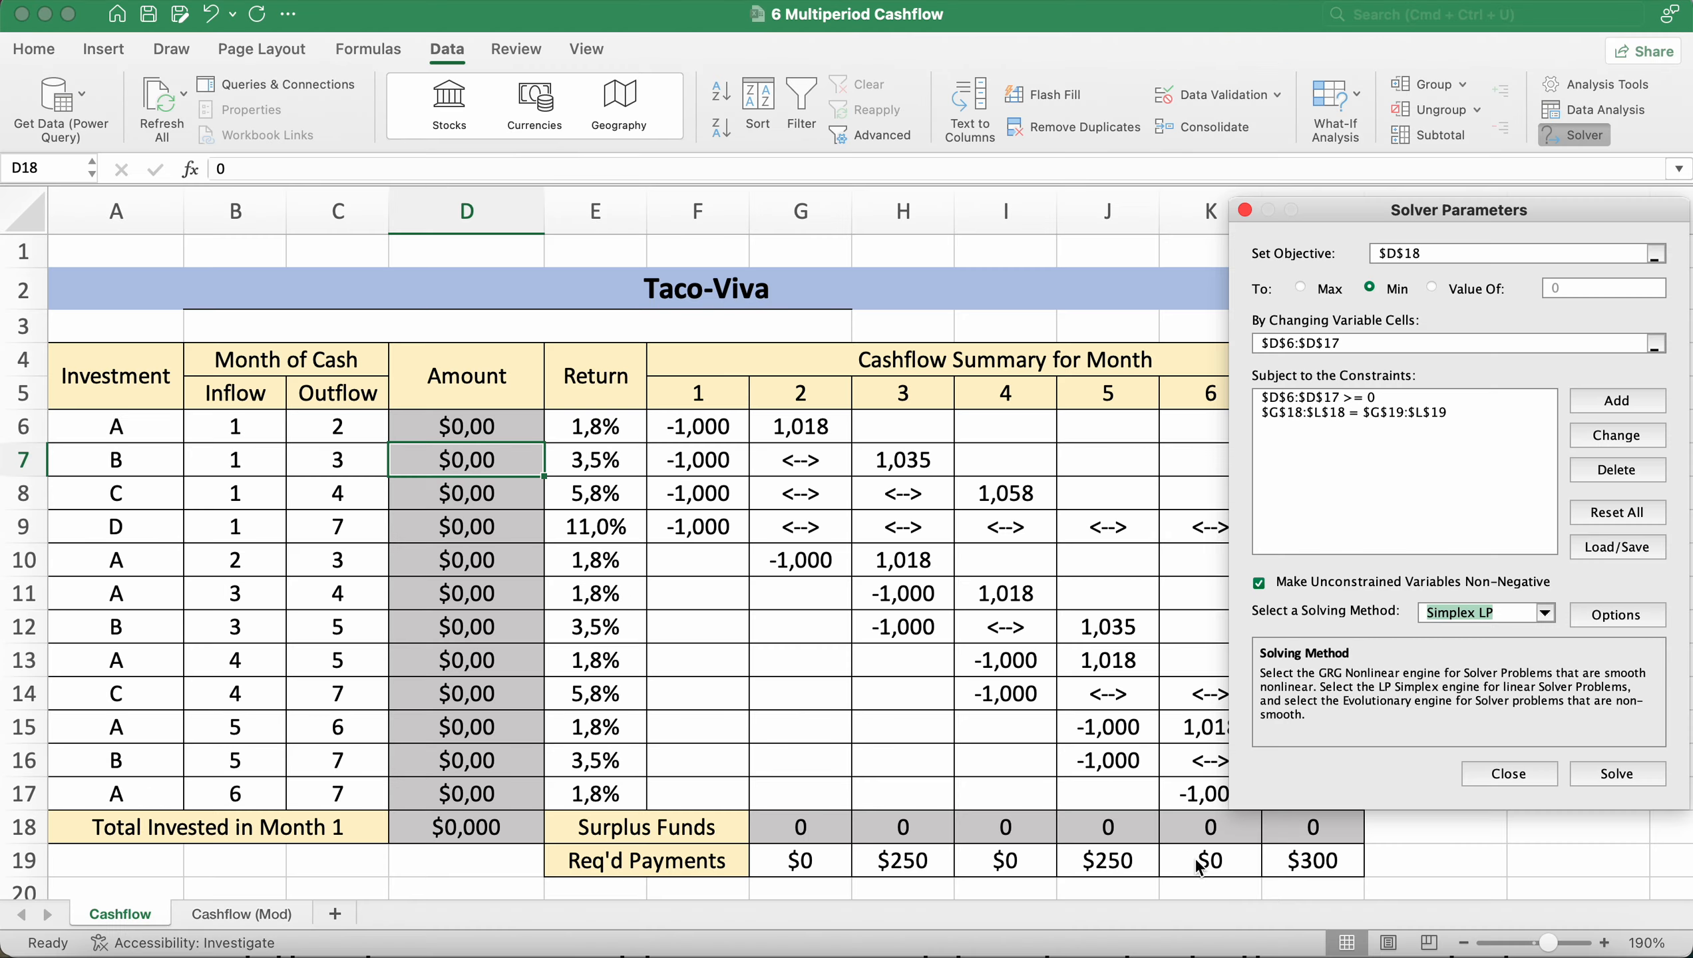
Step: Solve the Solver model that minimises the total invested in month 1 and keep the Solver solution
click(1604, 775)
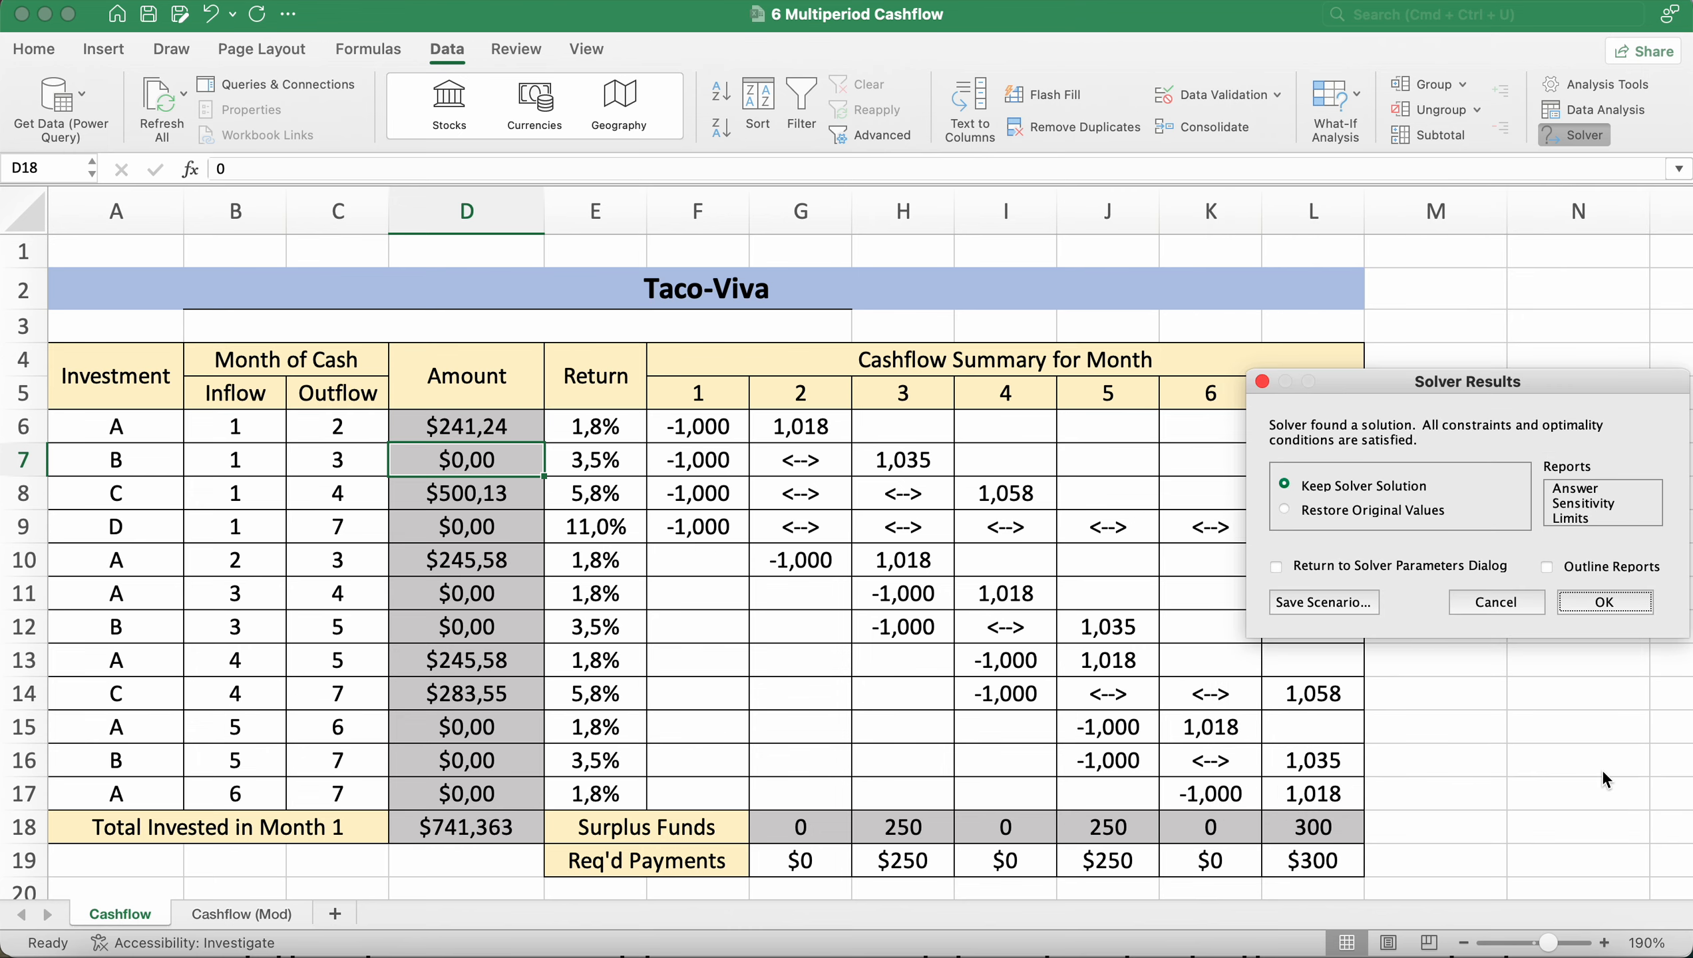
click(1601, 600)
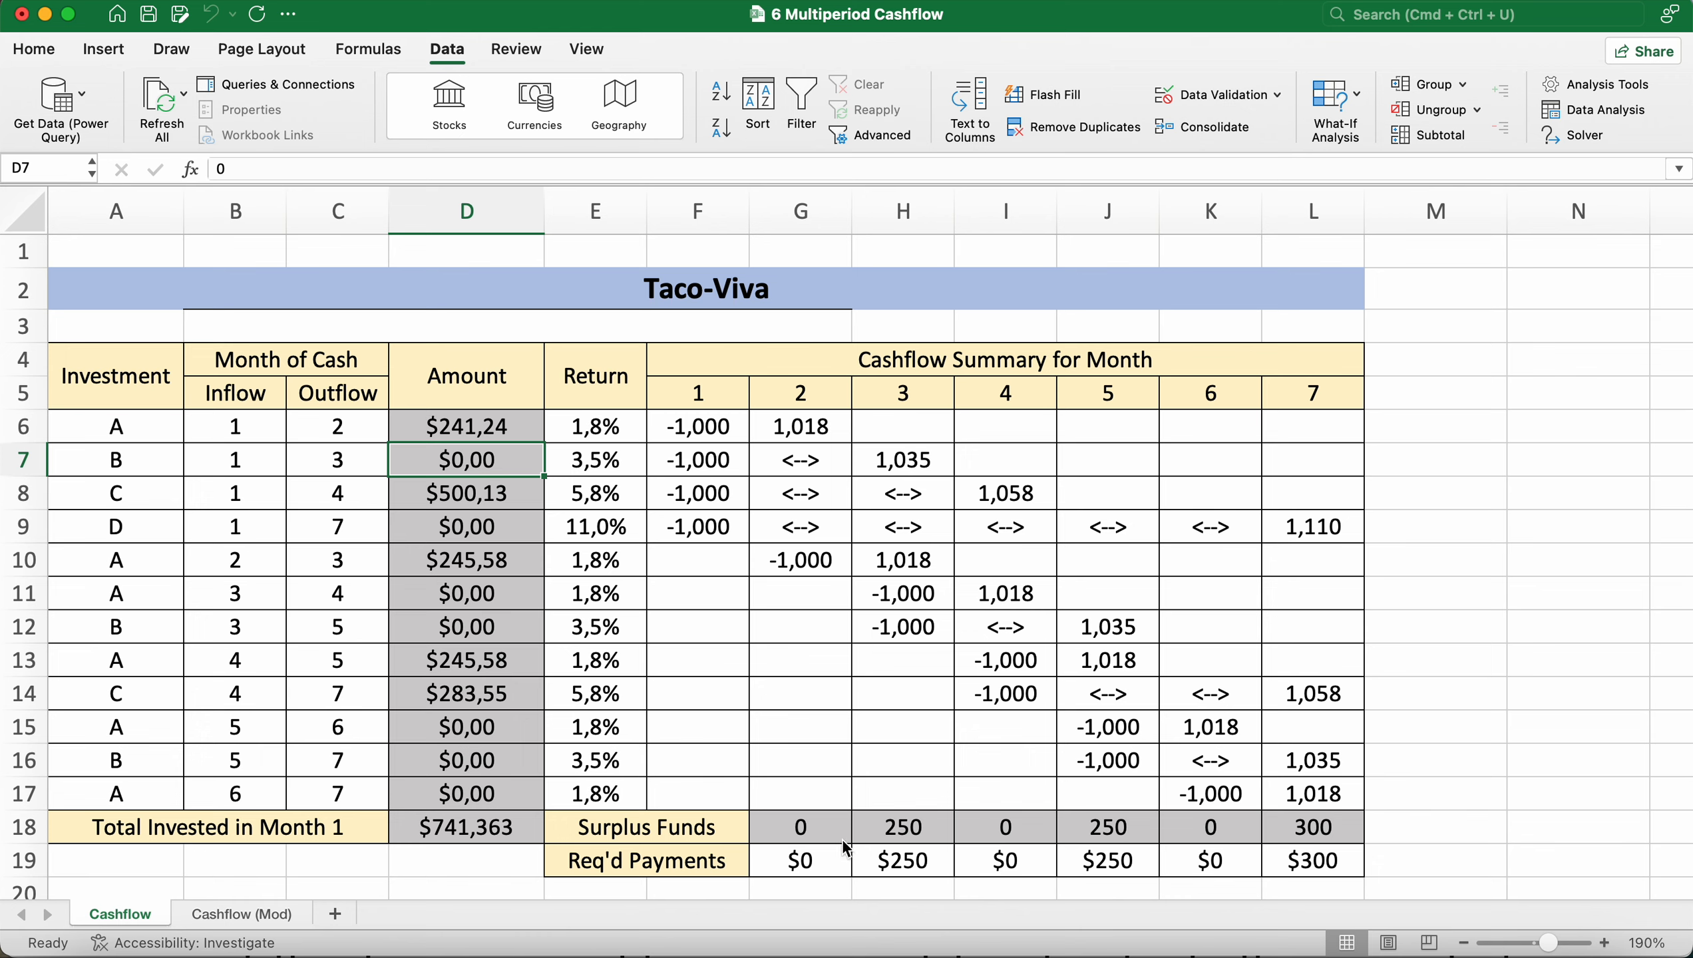
Step: Format the Surplus Funds cells G18:L18 as currency with the $ English (Australia) symbol and 0 decimal places
drag(828, 832, 1314, 829)
right_click(1144, 827)
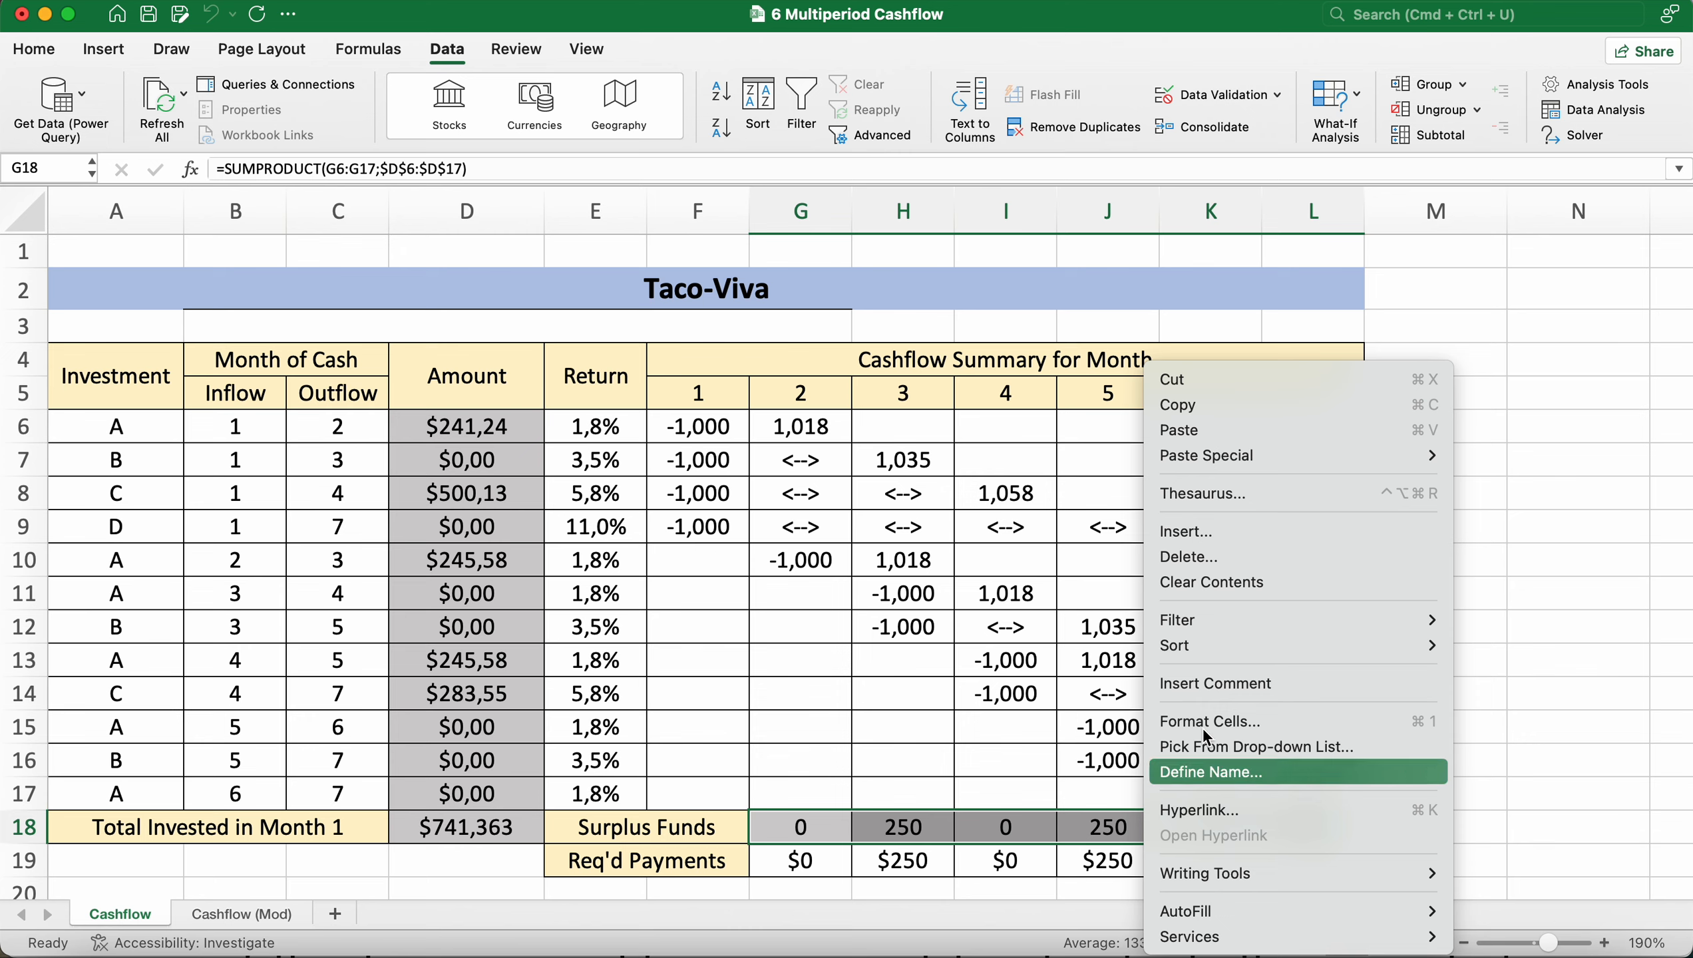
click(1204, 721)
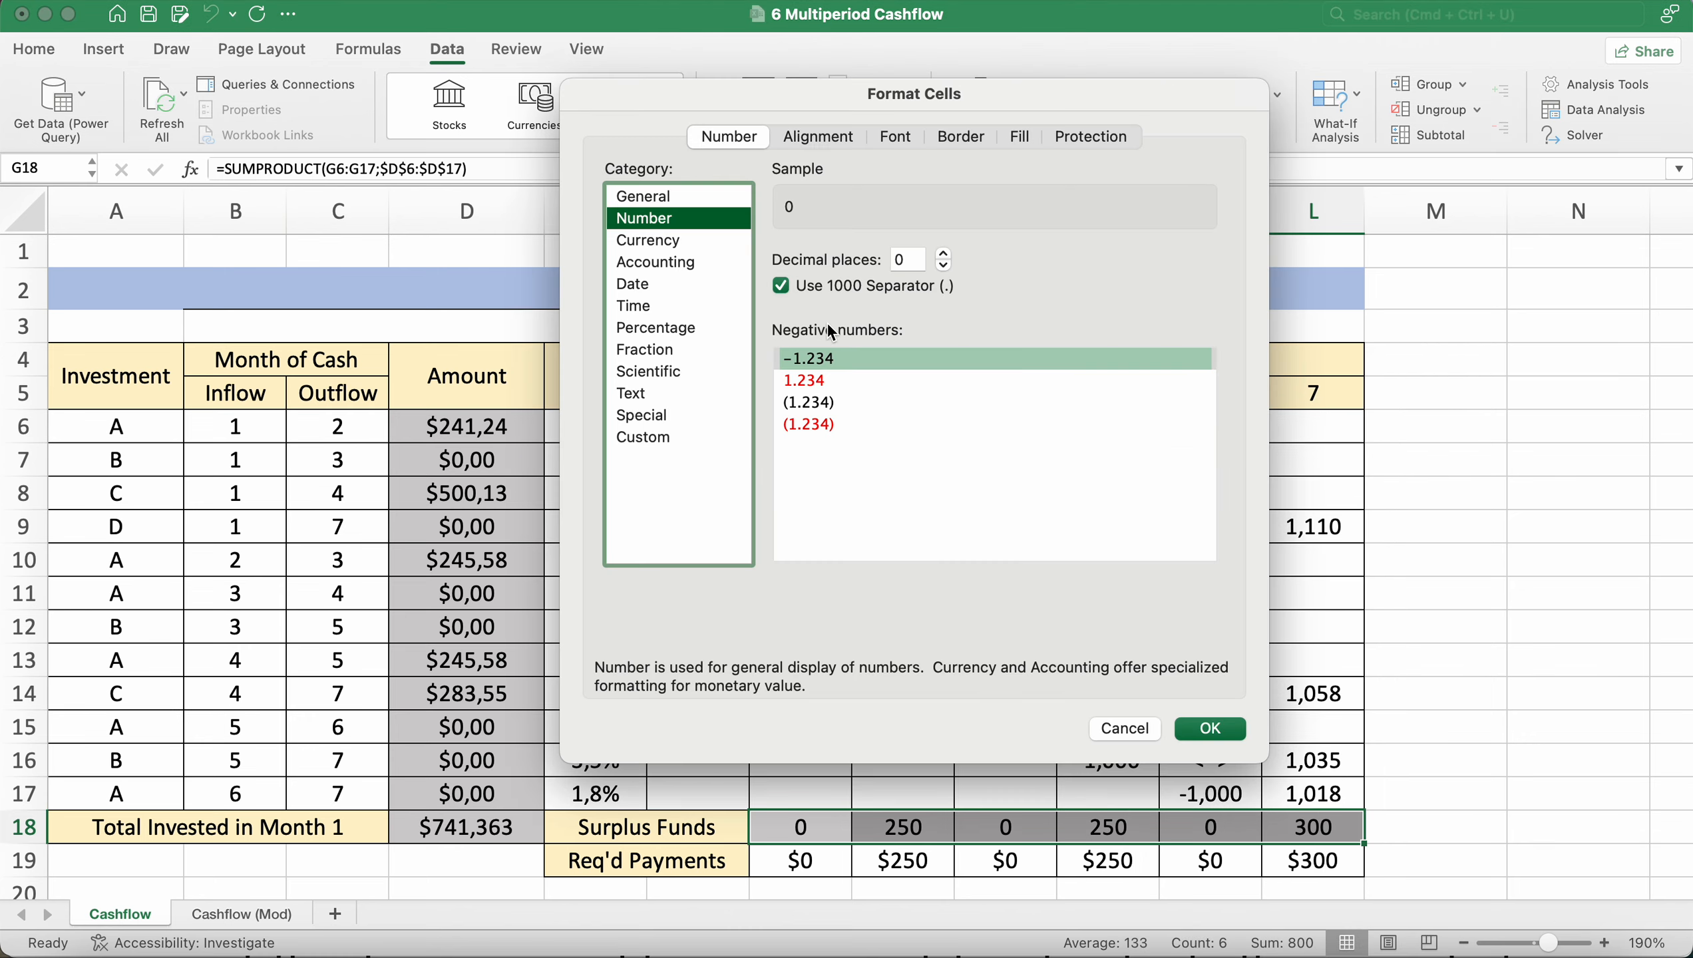
click(695, 240)
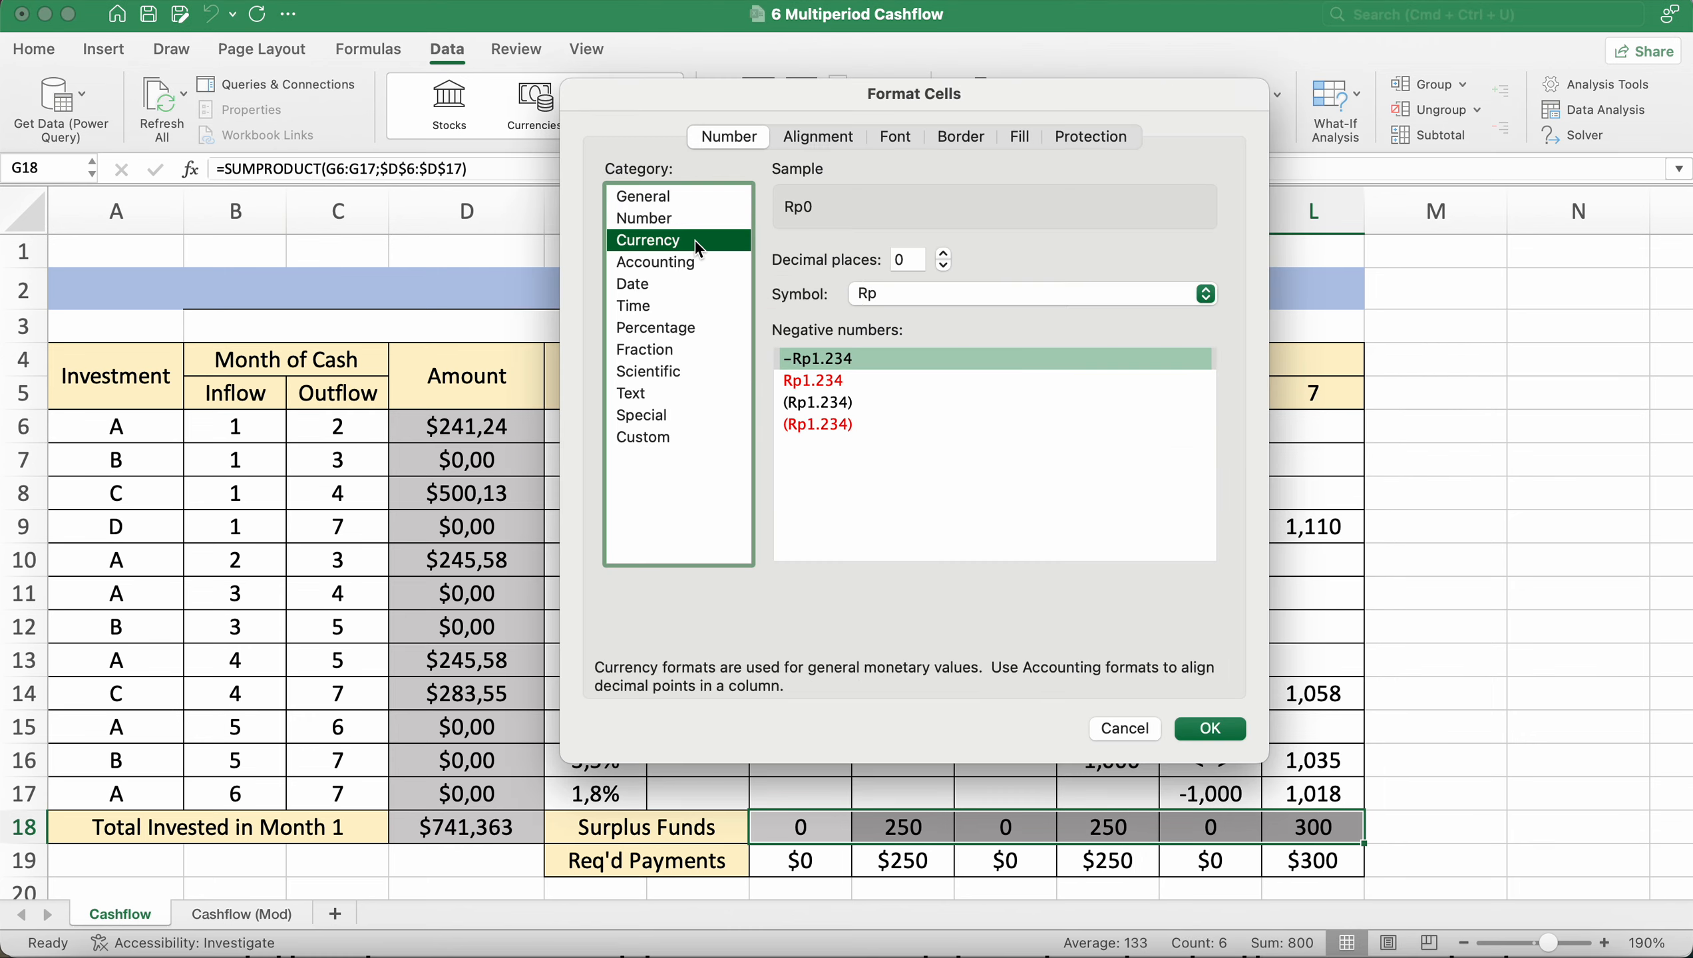
click(889, 294)
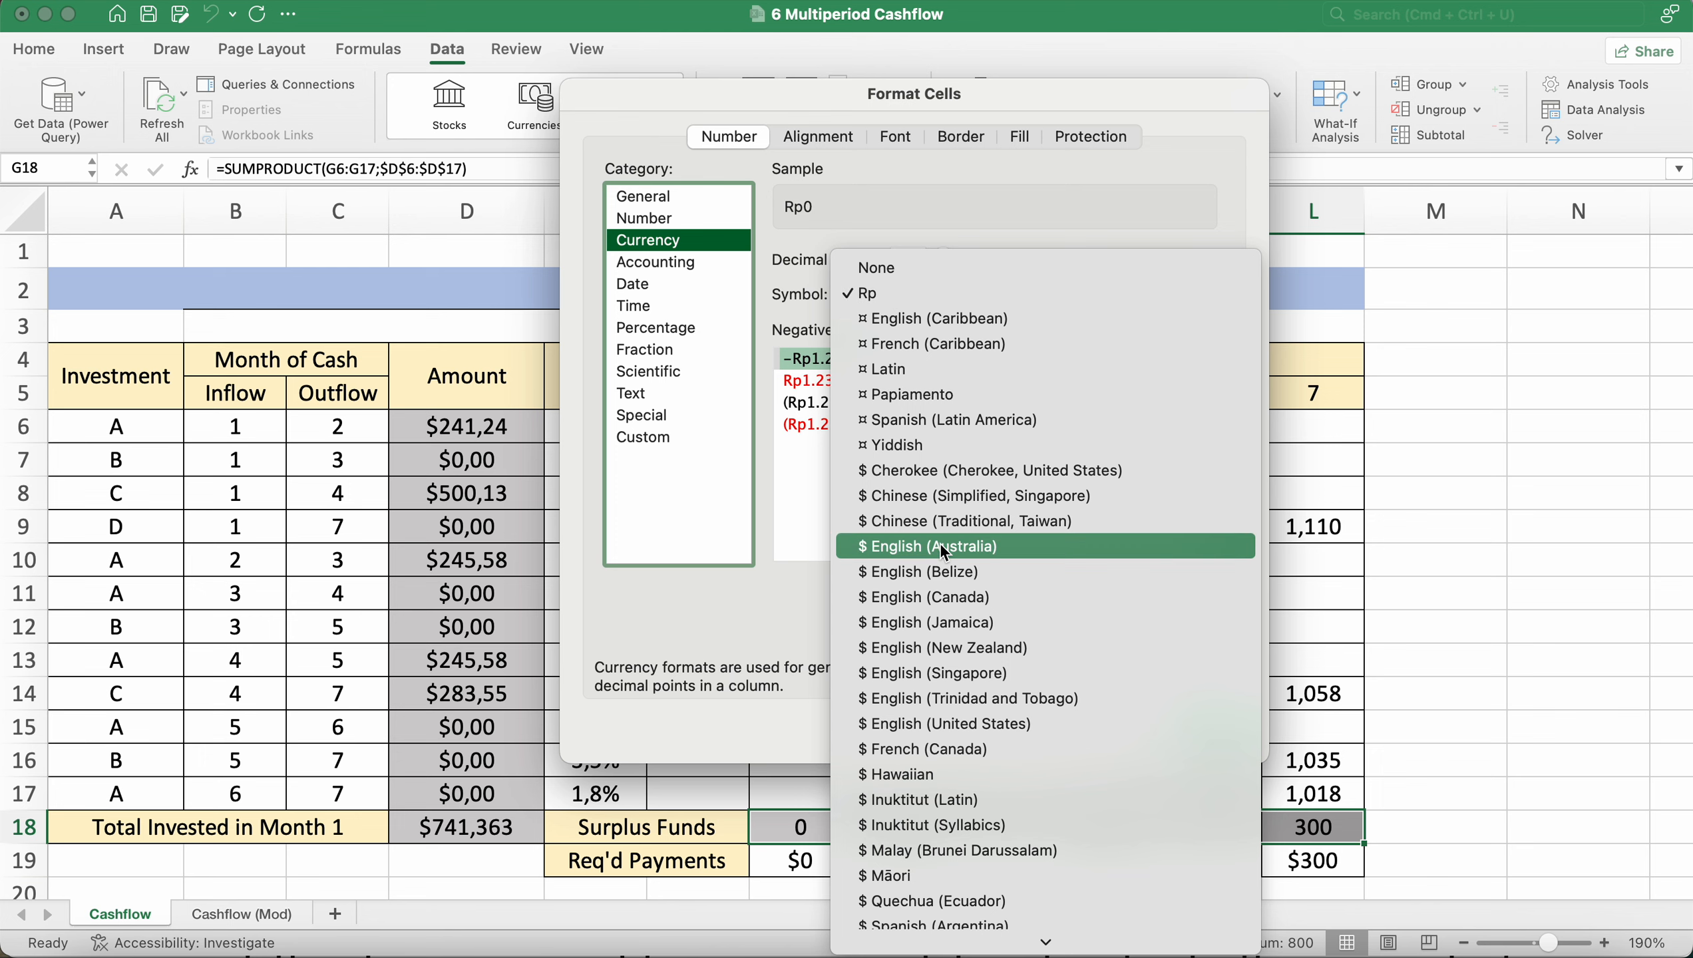
click(976, 549)
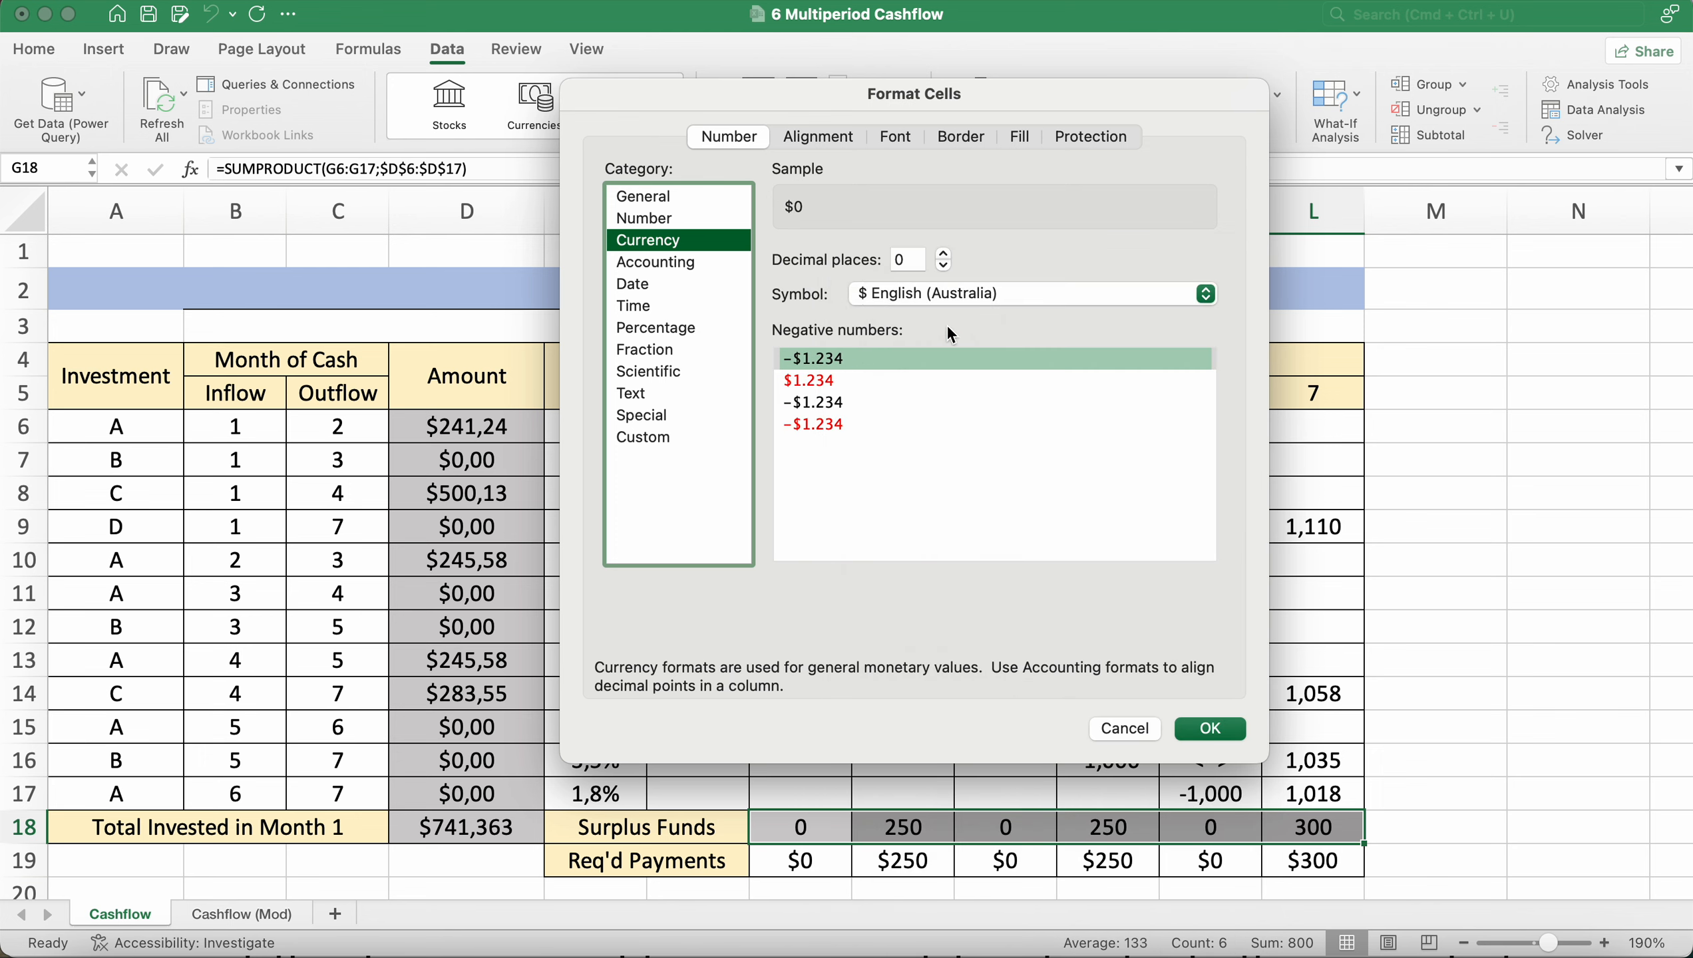
click(1210, 729)
click(1458, 781)
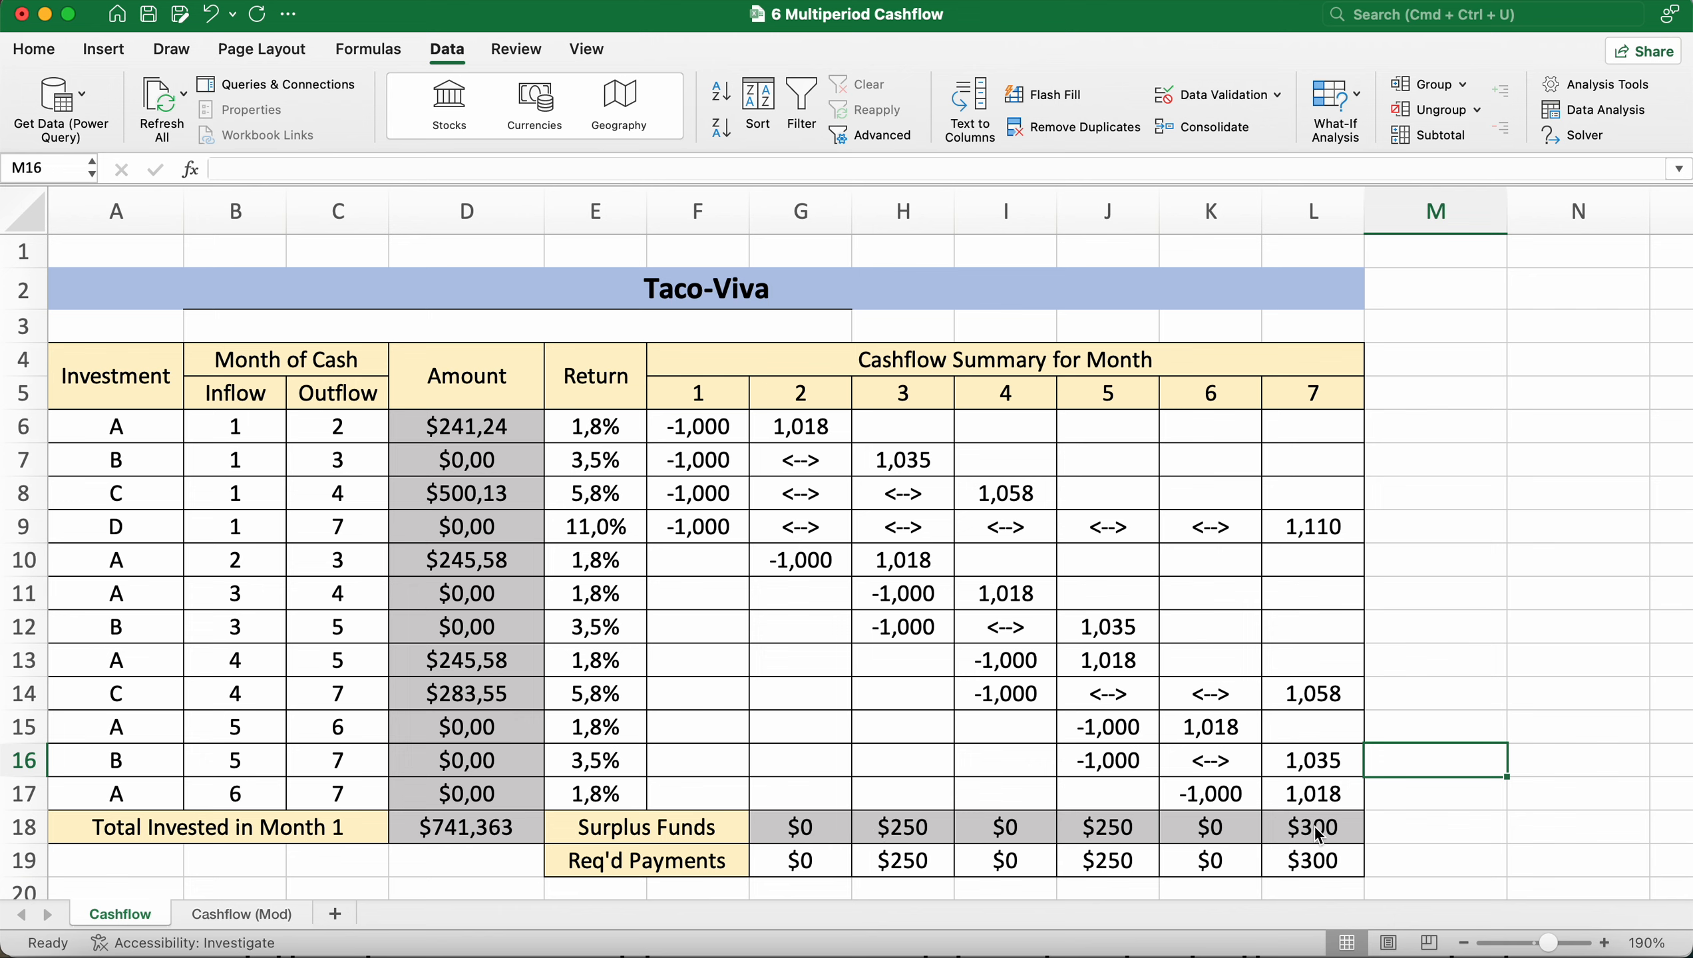
Step: Review the month 3 surplus funds, the solved amounts and the month 1 total, checking them against the textbook's constraints
click(909, 832)
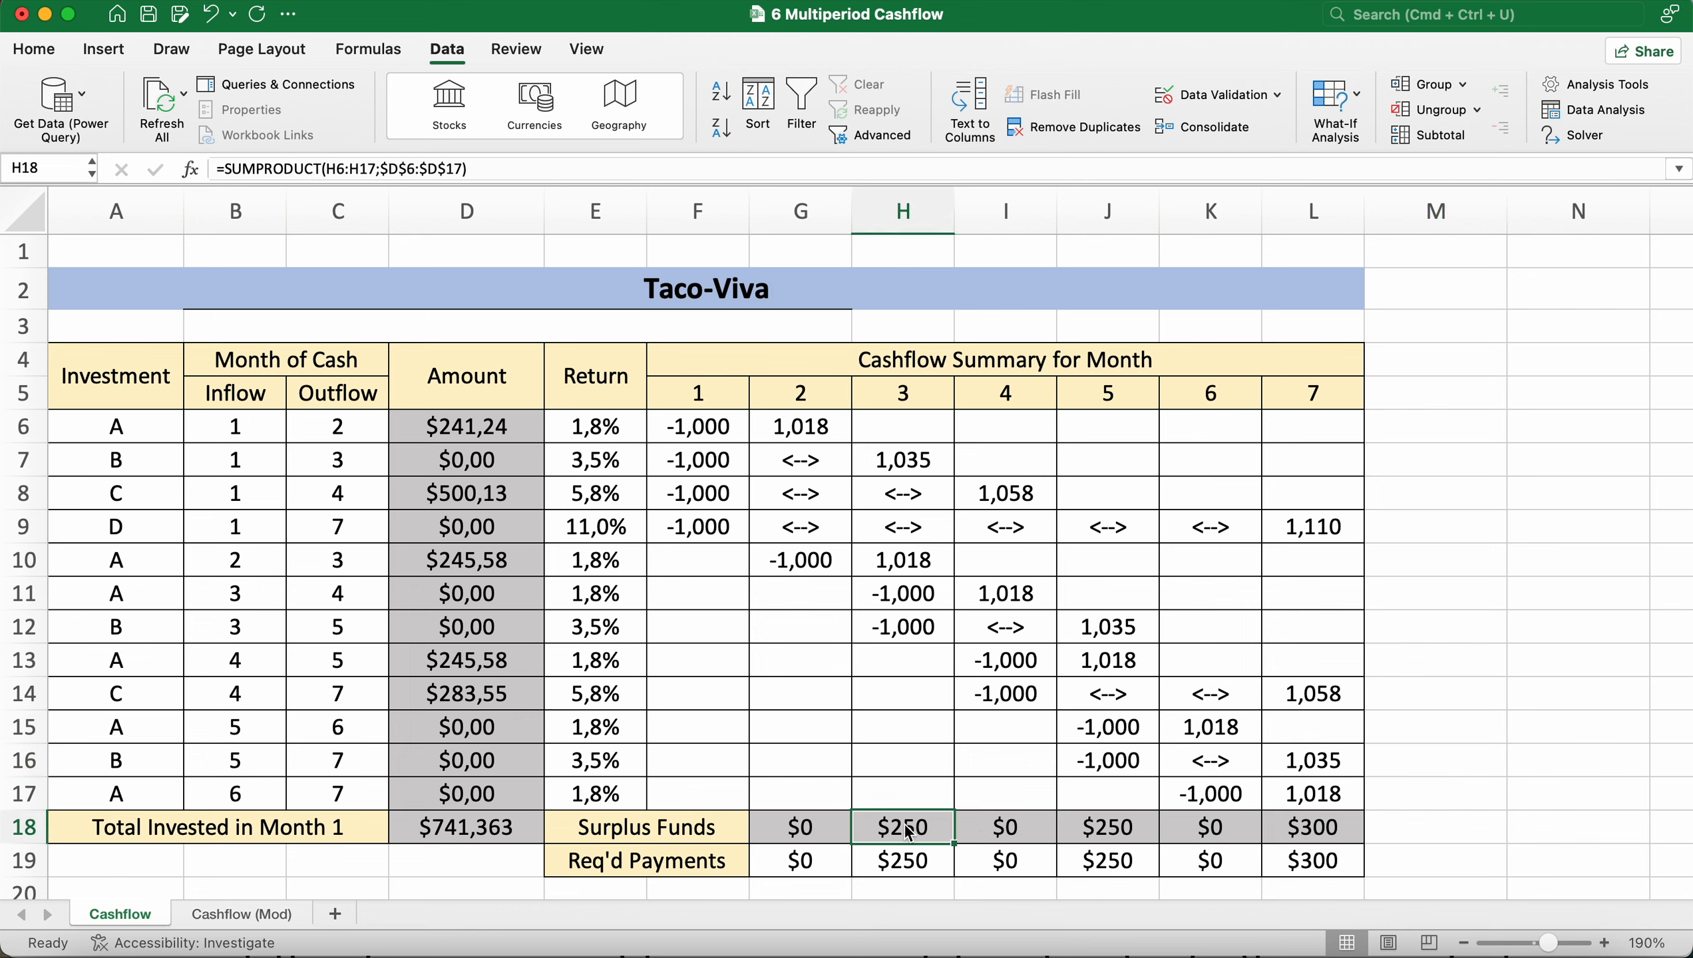
click(907, 796)
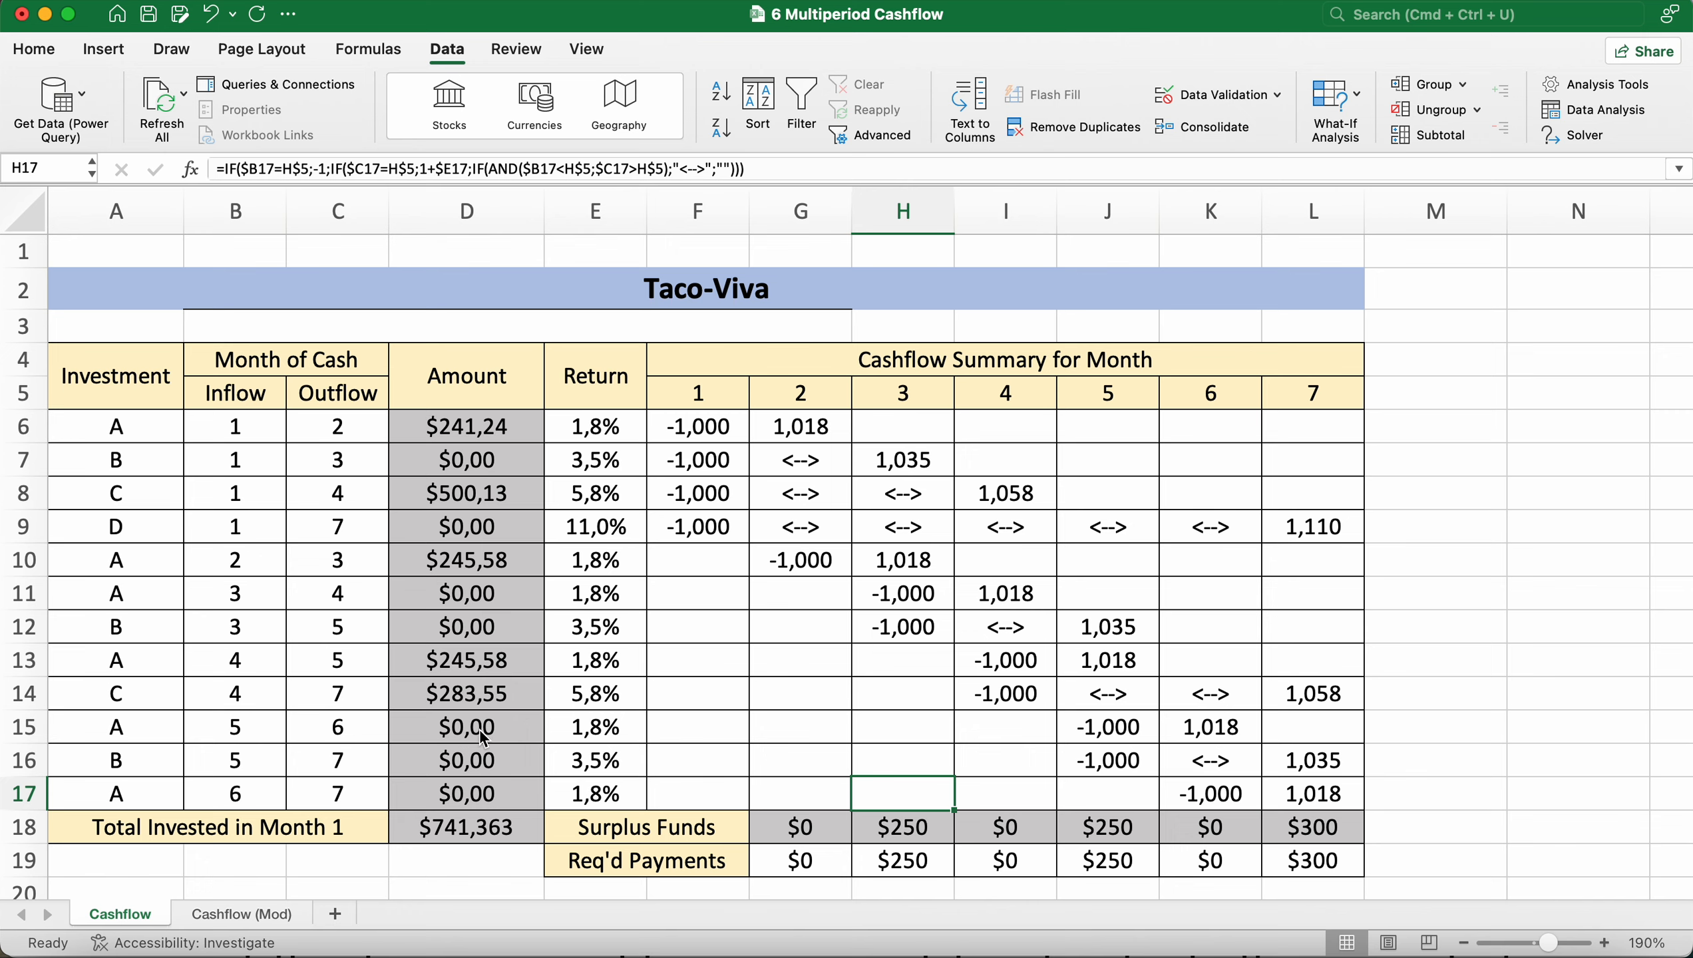
click(435, 832)
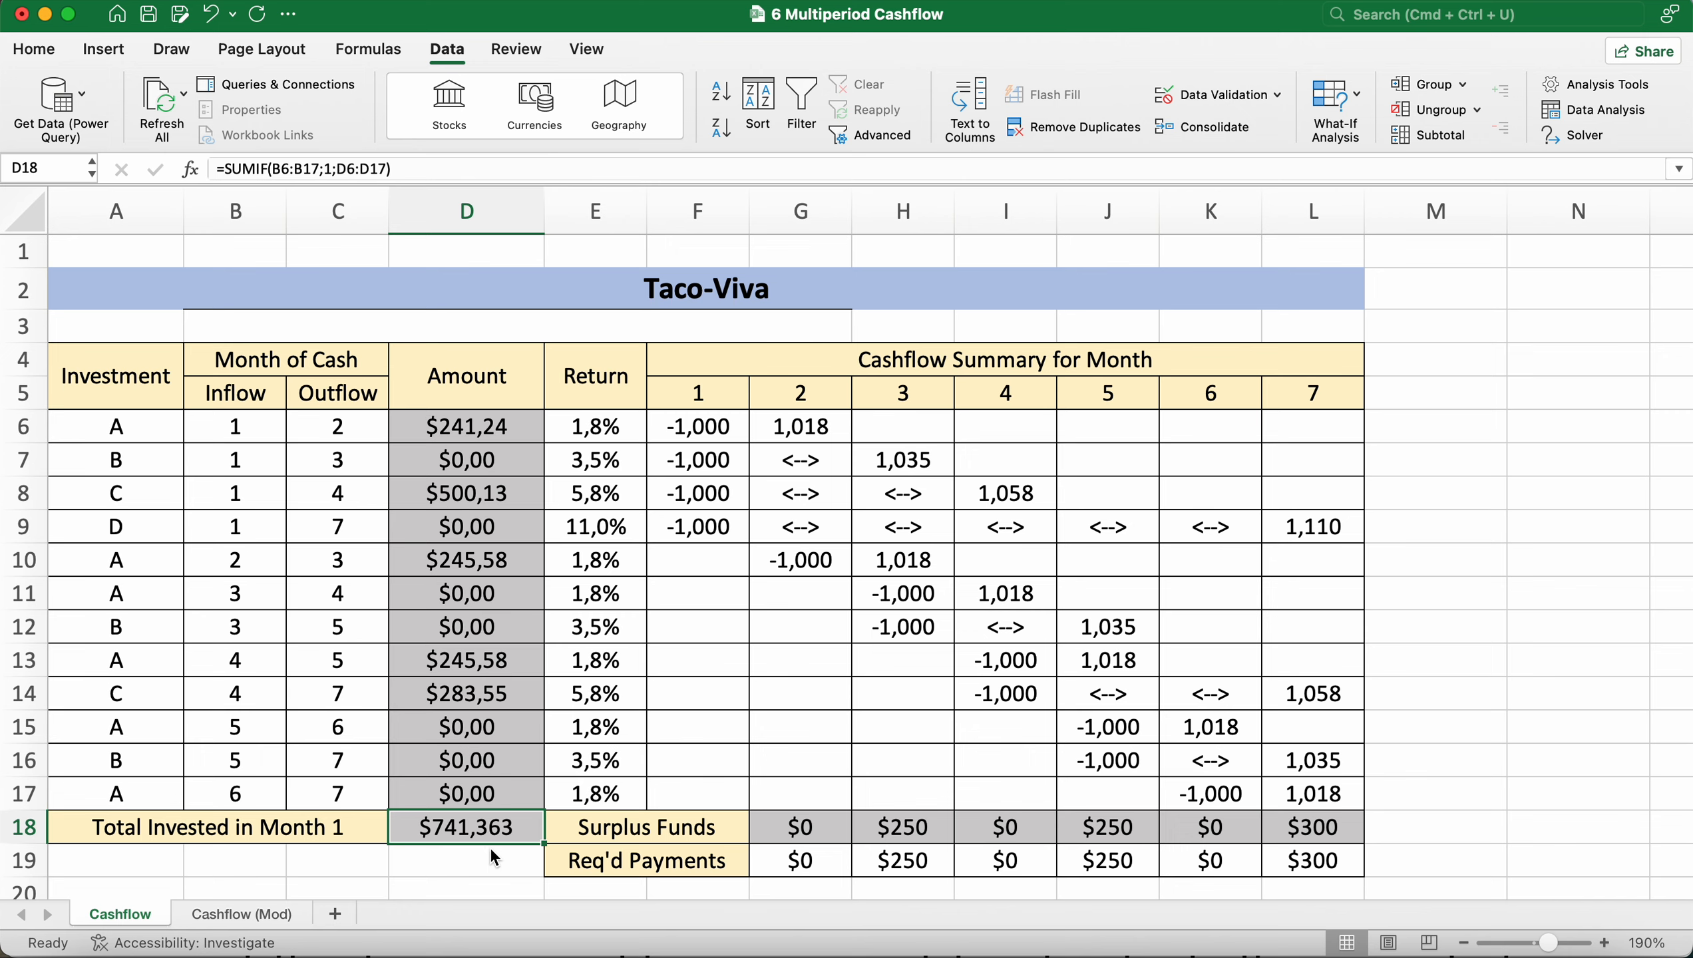
click(516, 434)
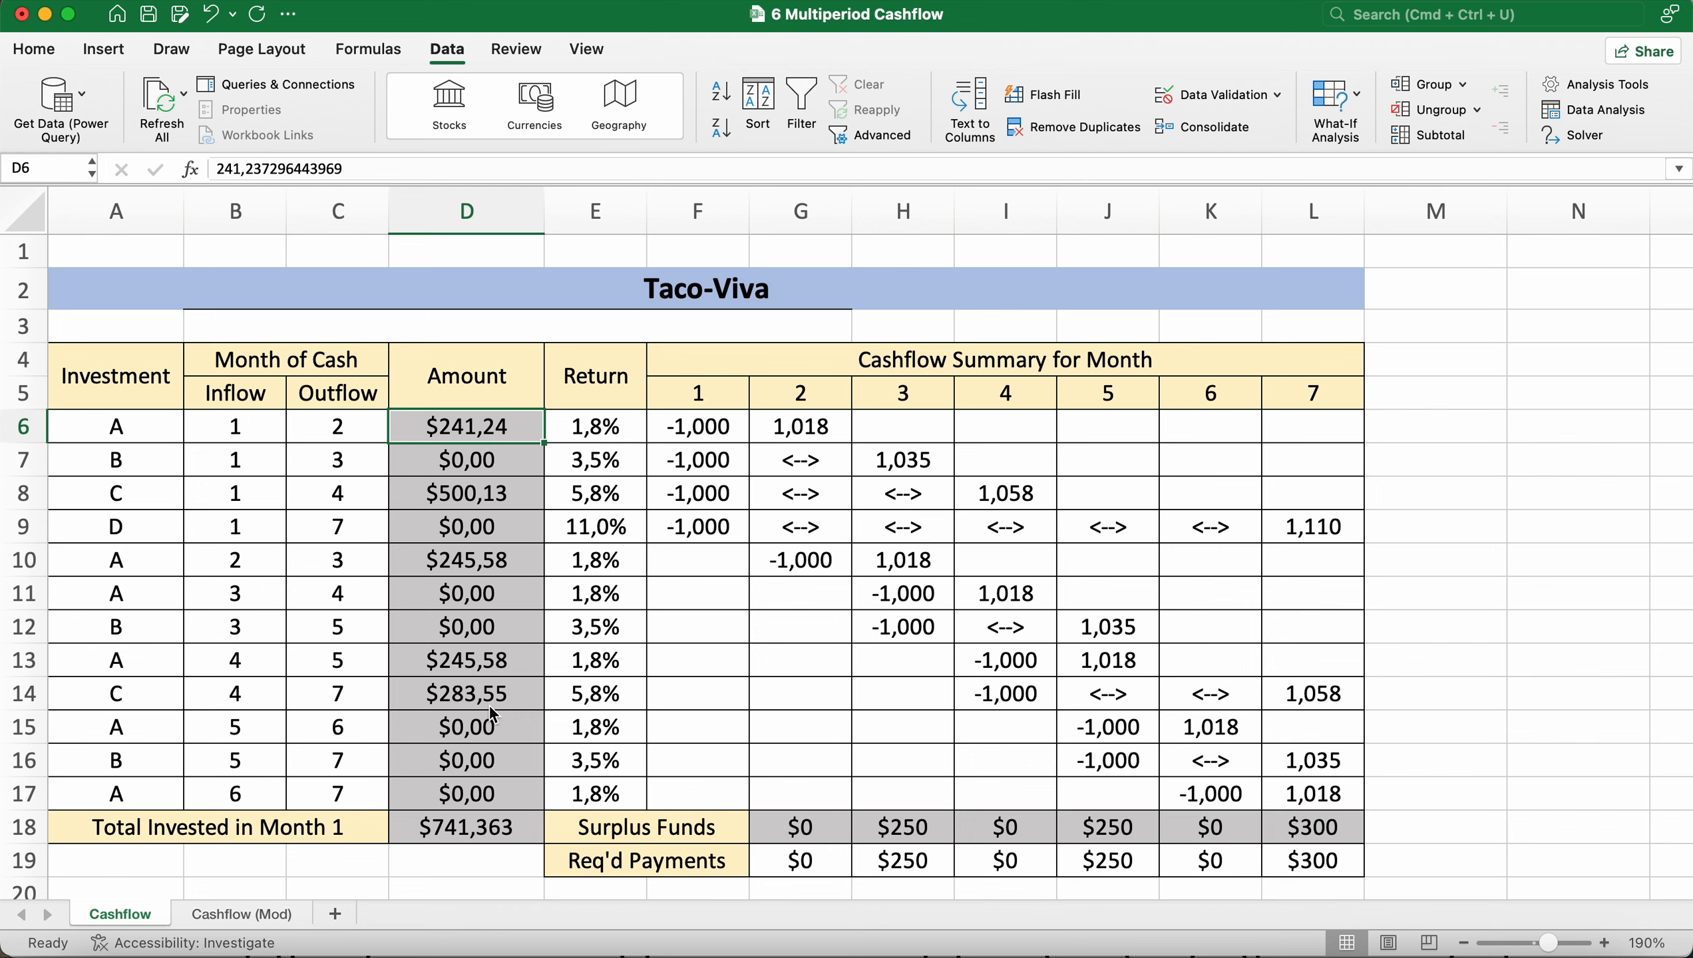
click(476, 834)
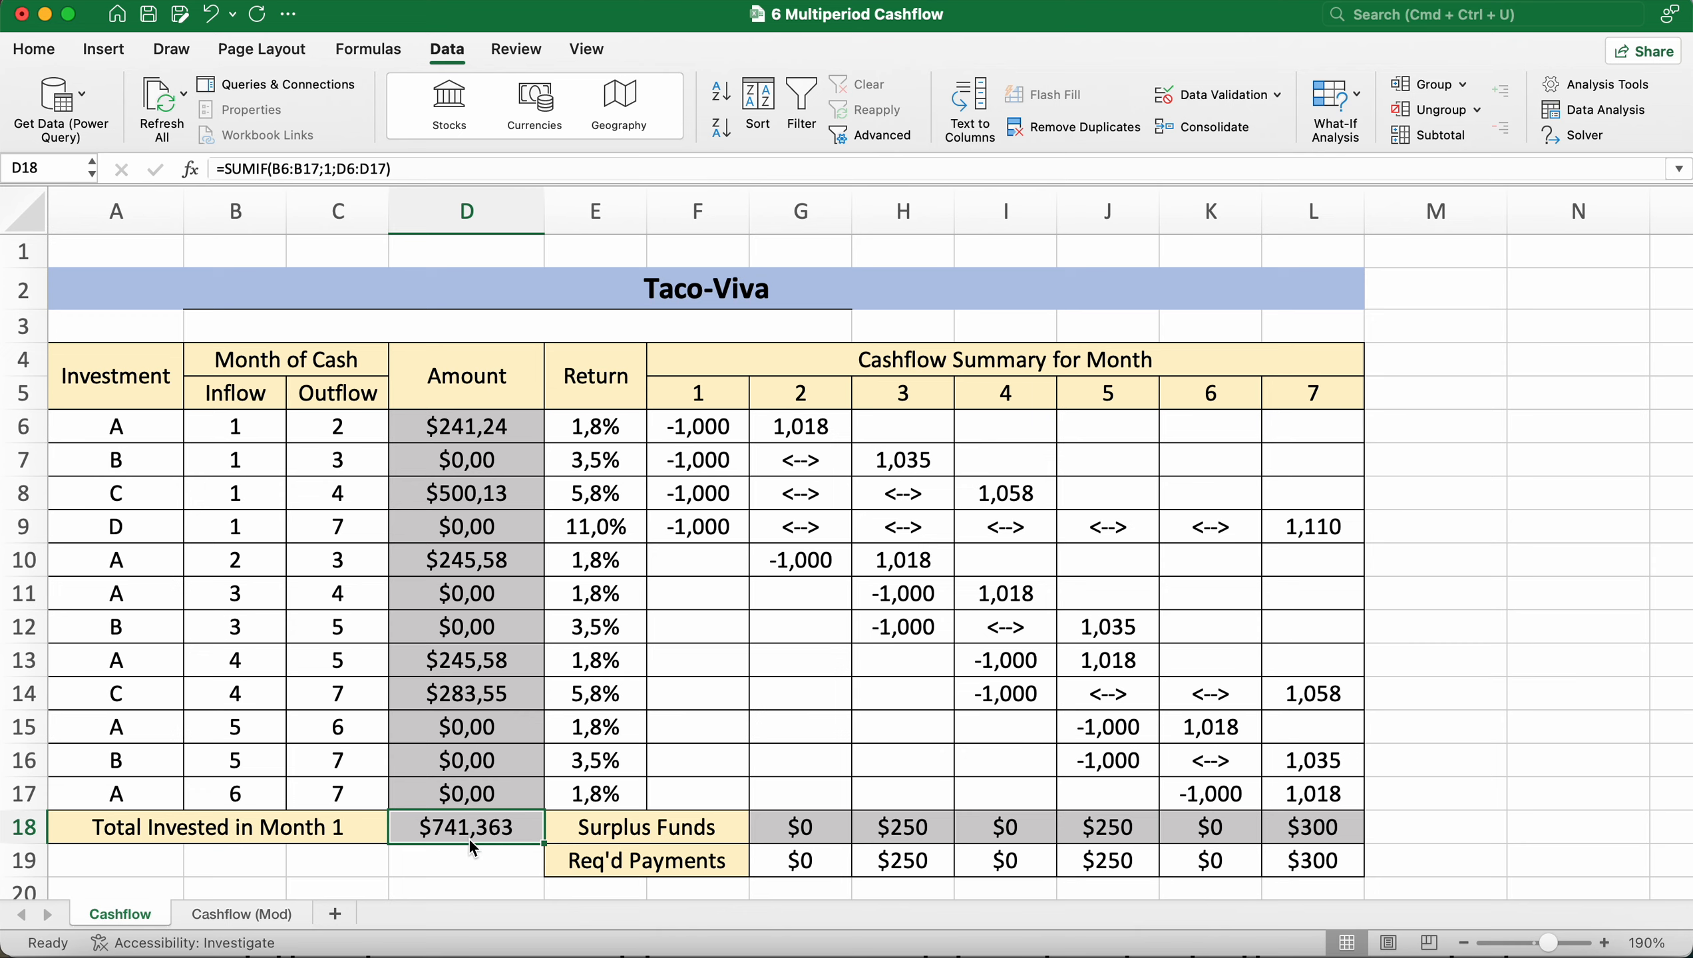
key(super+Tab)
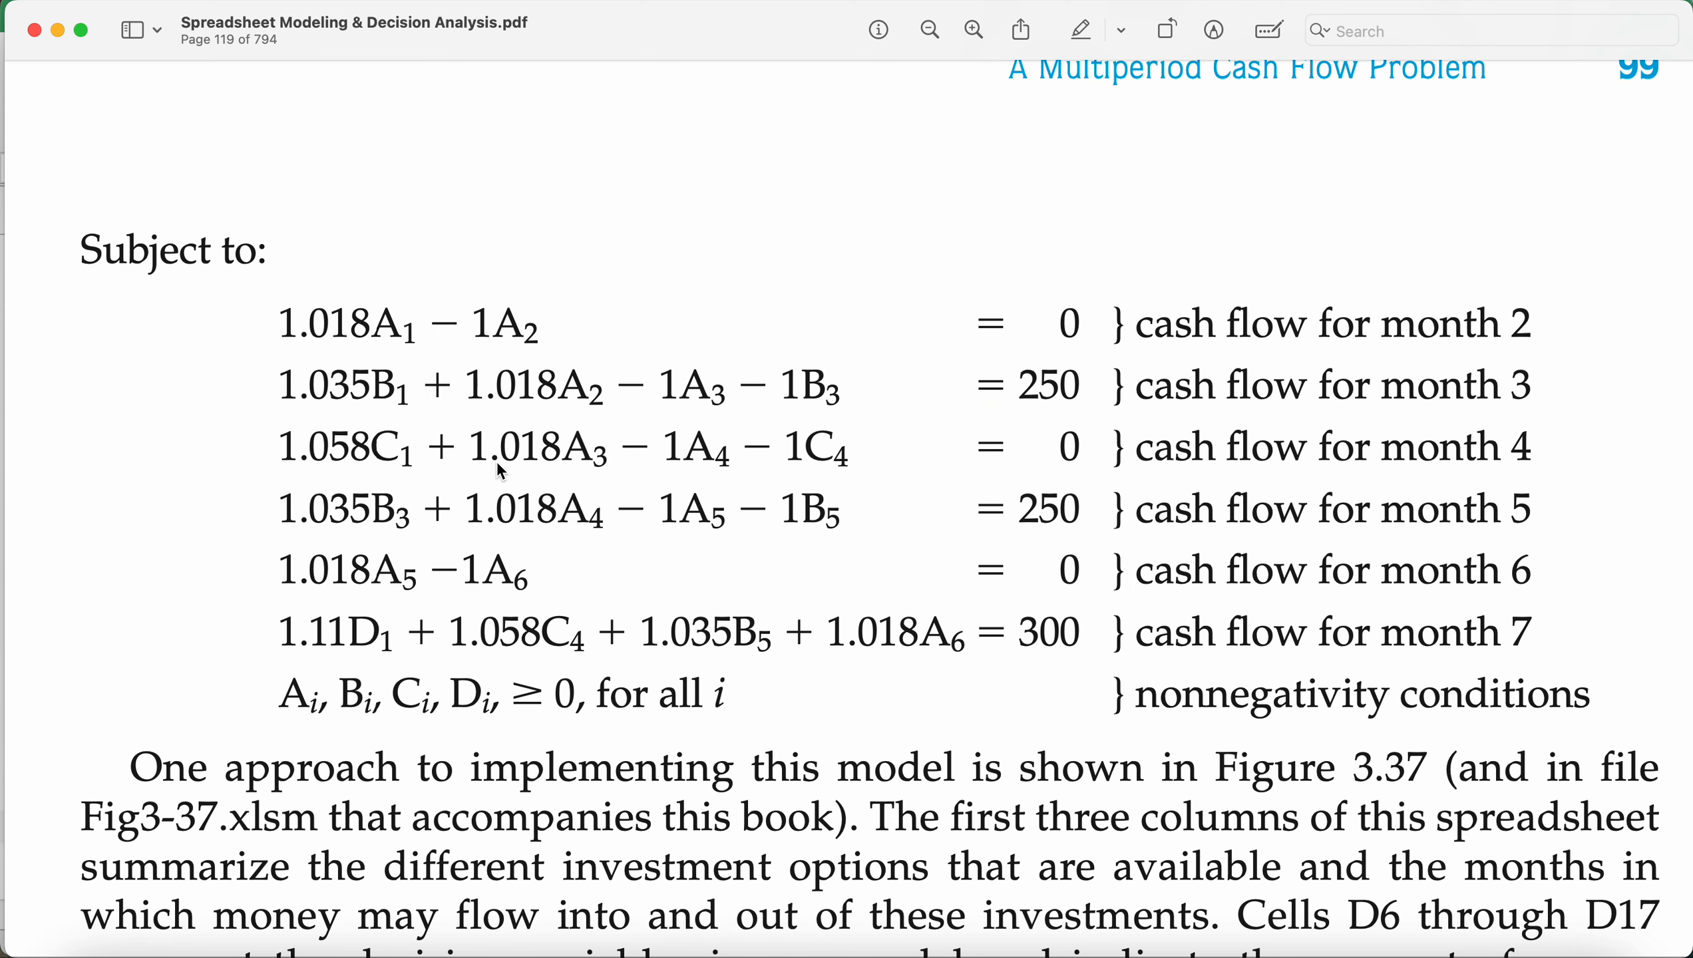
key(super+Tab)
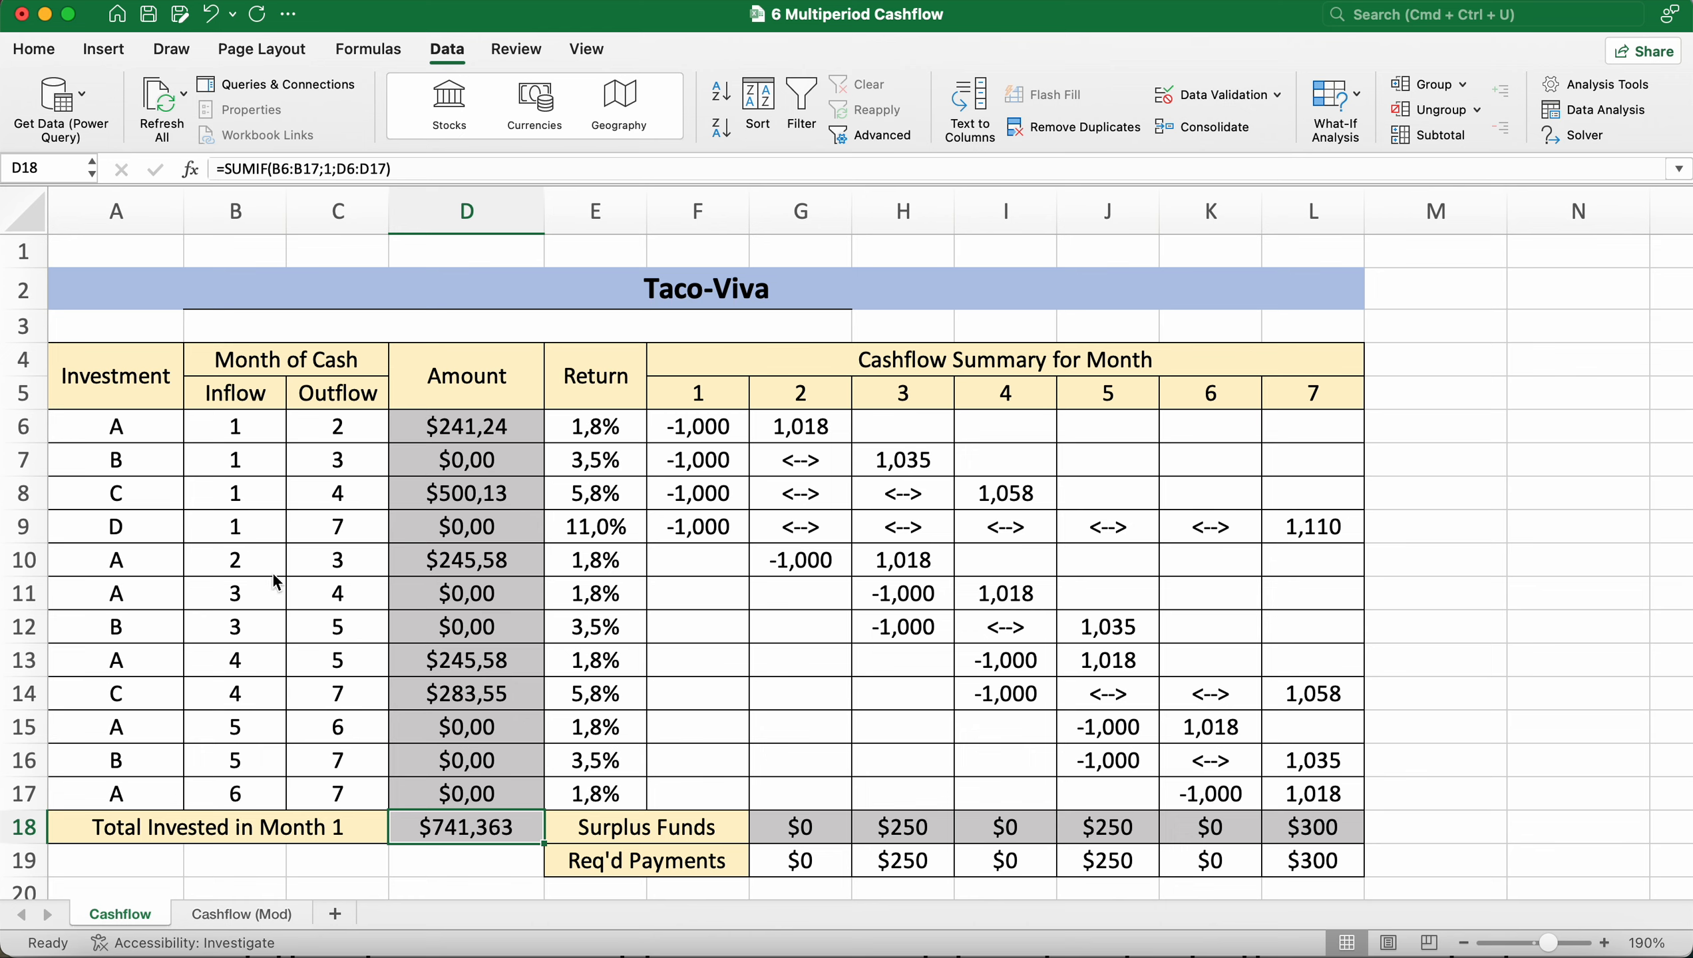
Step: Examine the funded investments in rows 6, 8, 10, 13 and 14 and the month 3 surplus funds
click(478, 566)
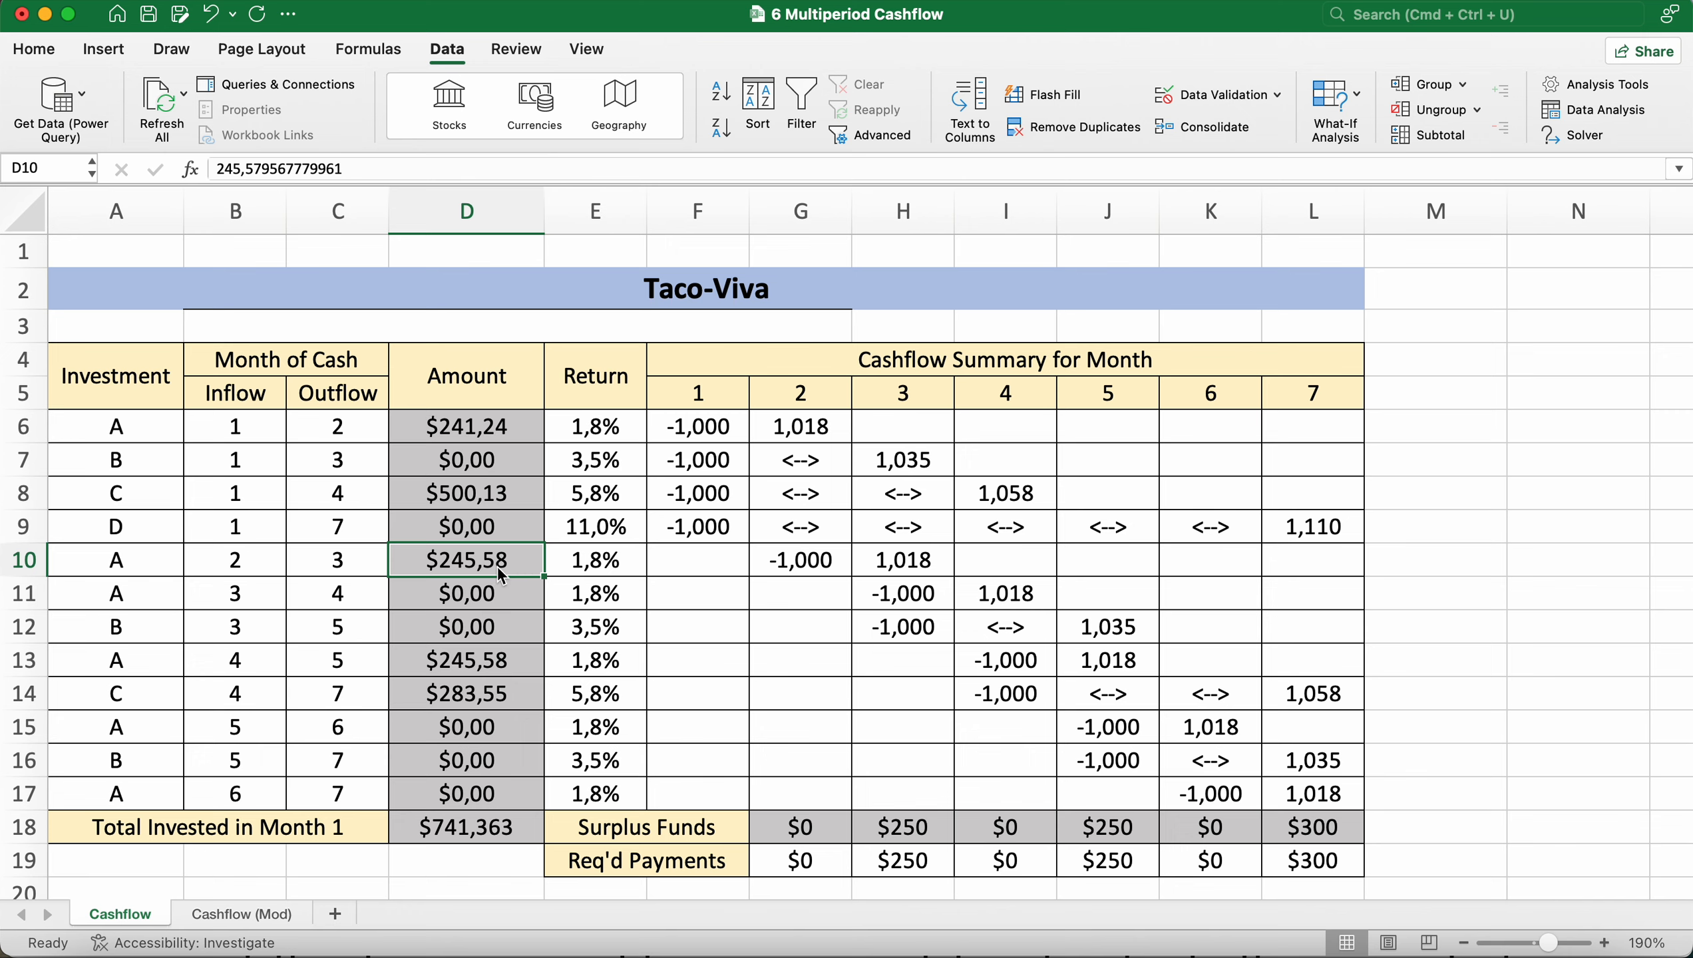
click(441, 672)
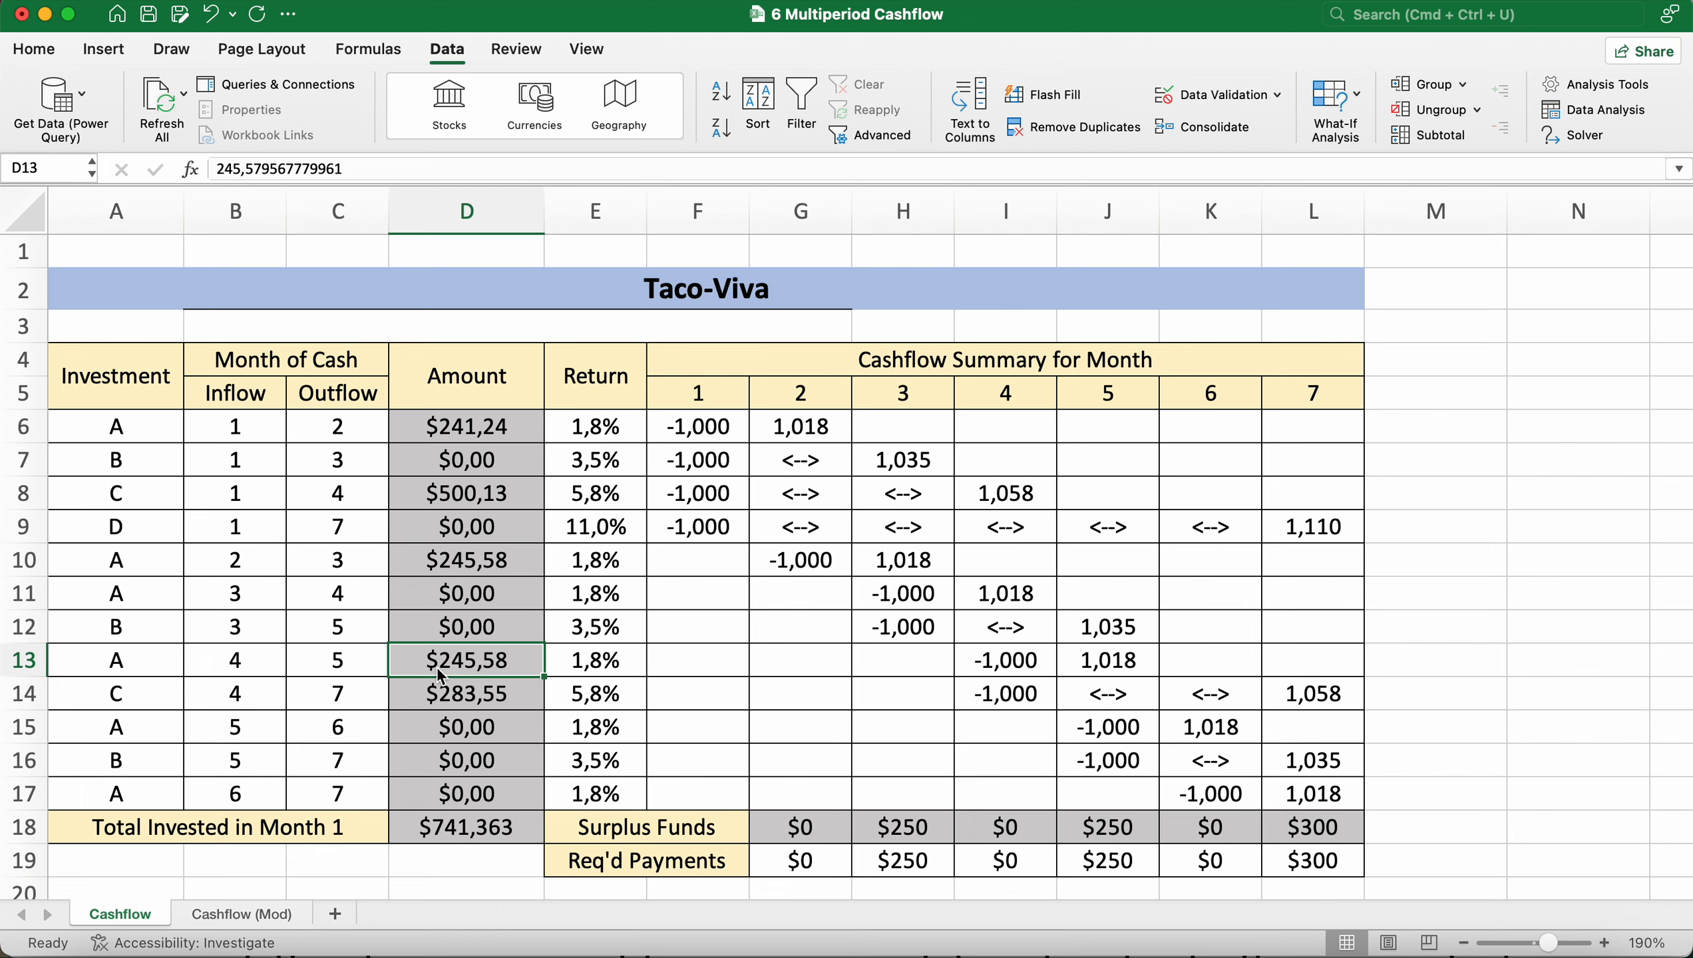
click(481, 693)
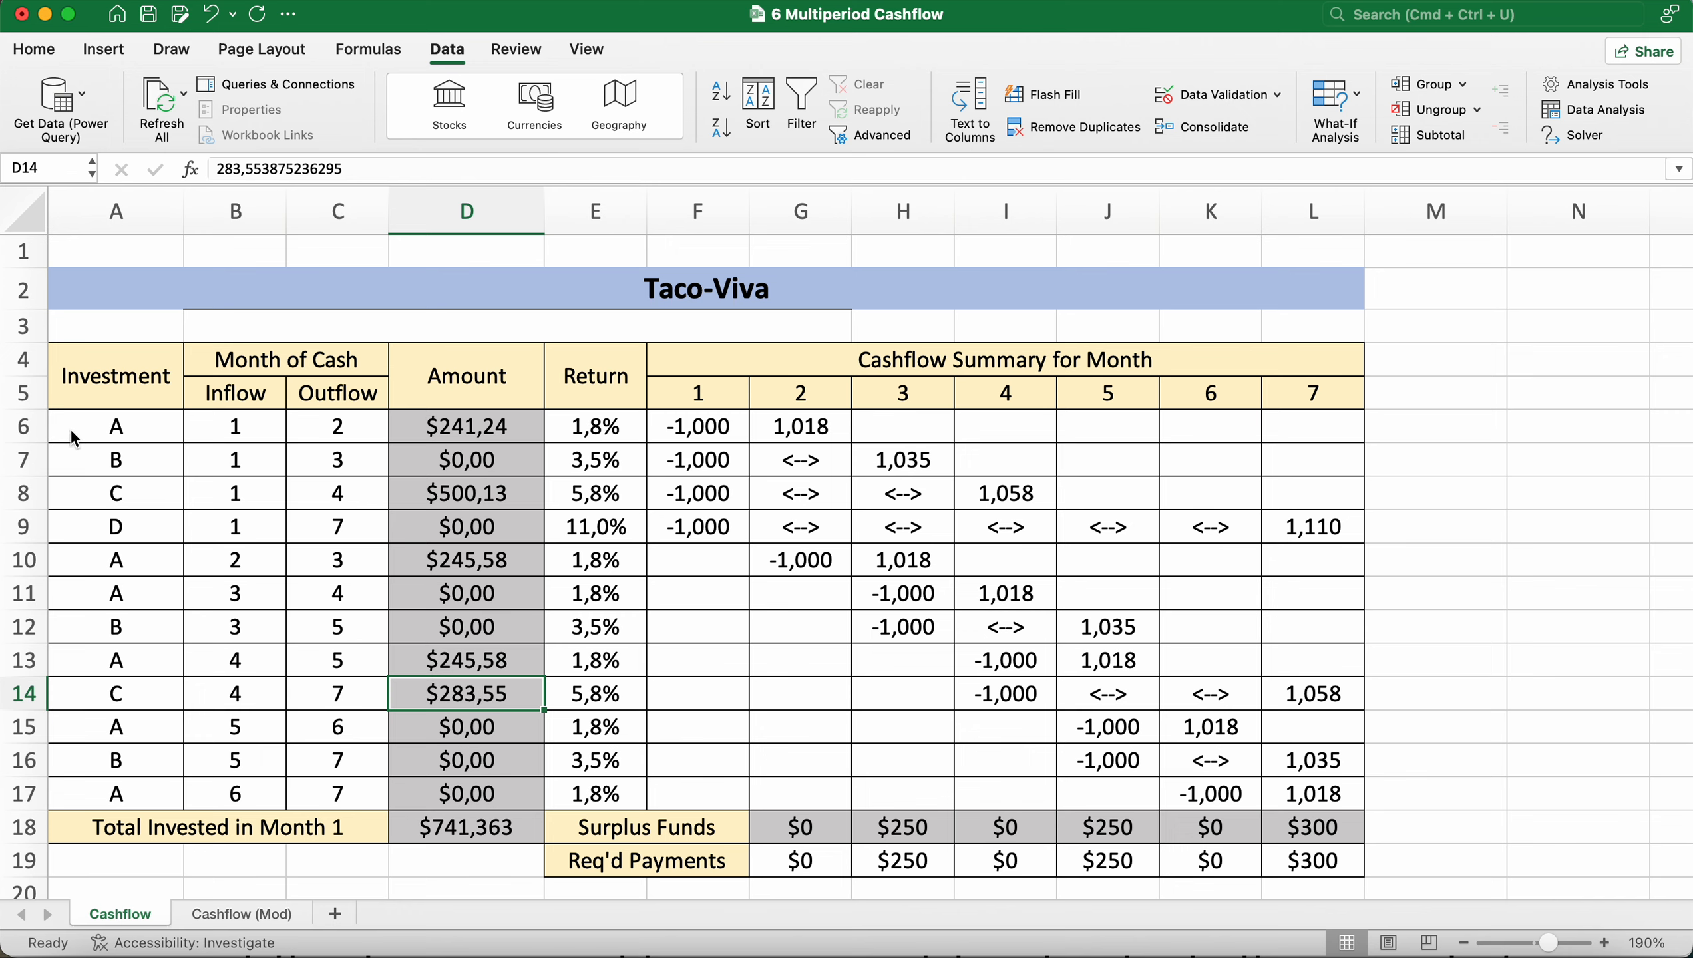
click(30, 427)
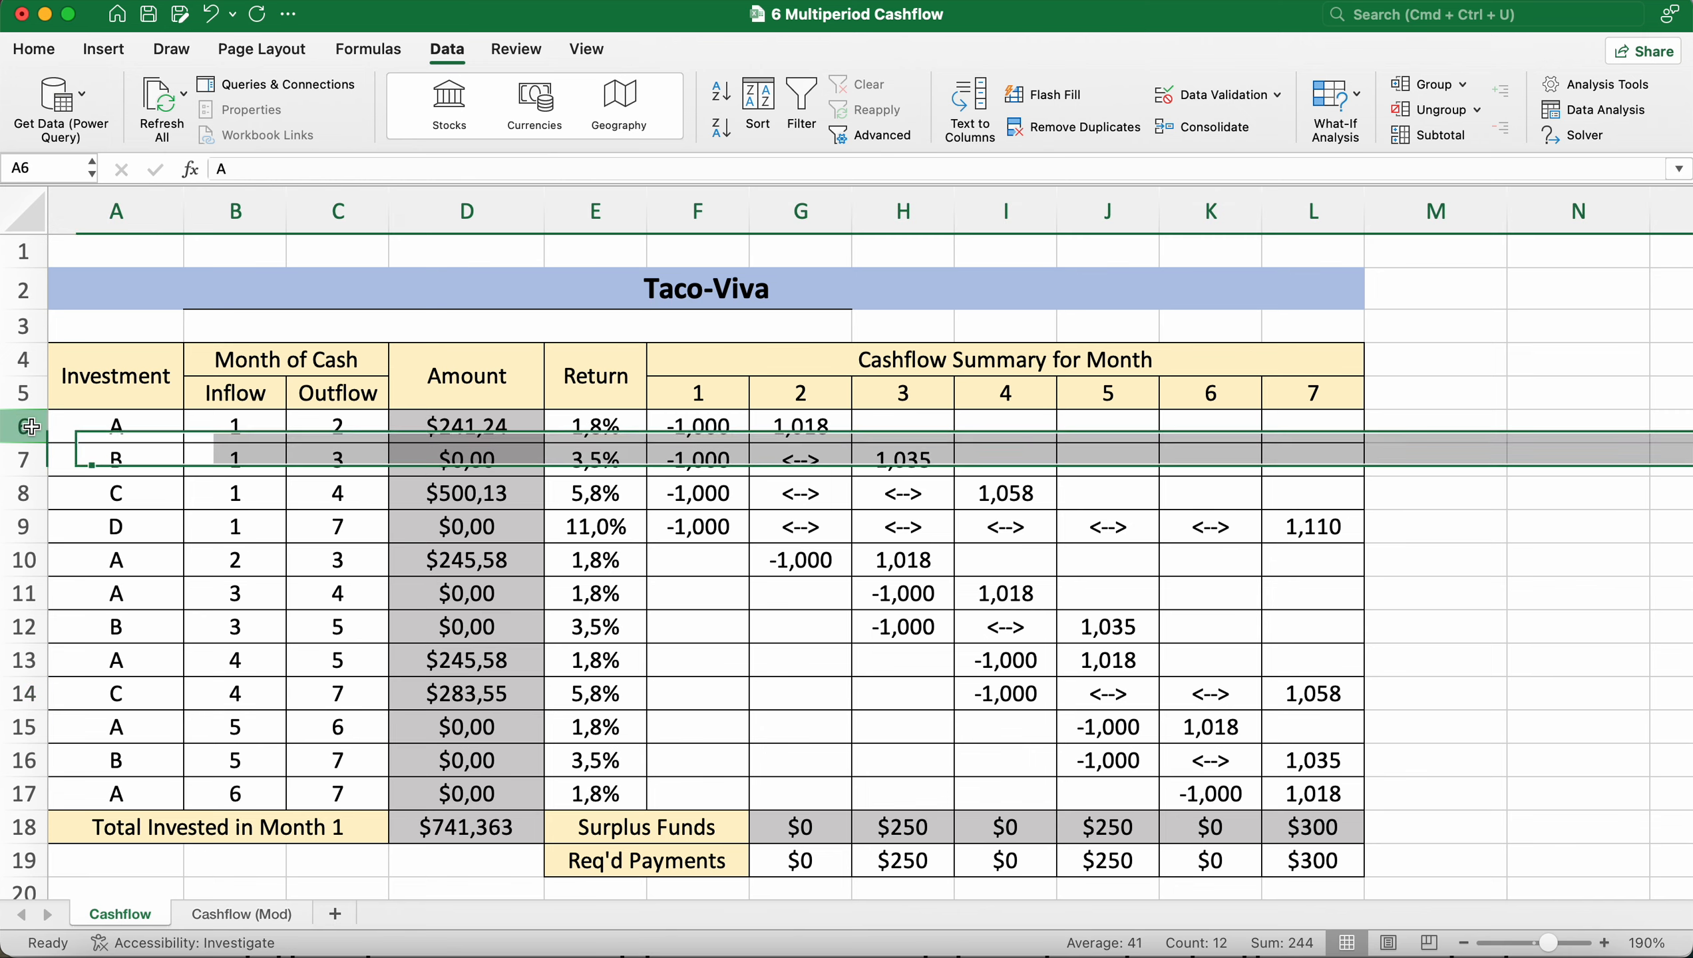
click(18, 494)
click(24, 559)
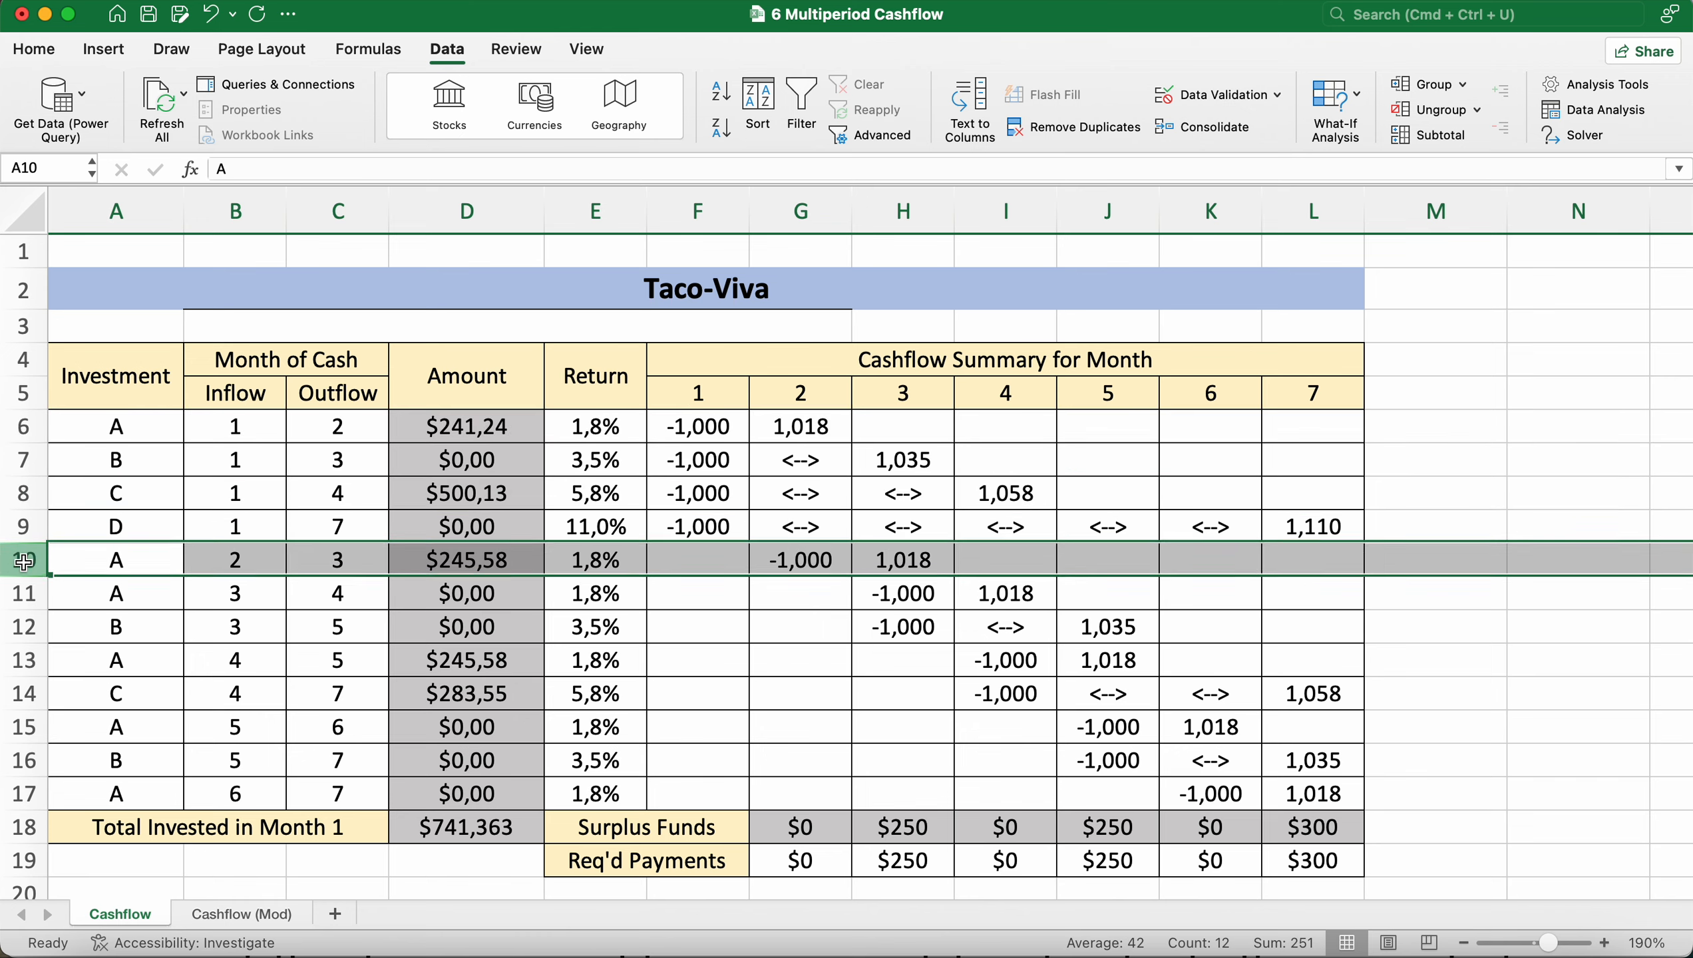
click(27, 656)
click(27, 694)
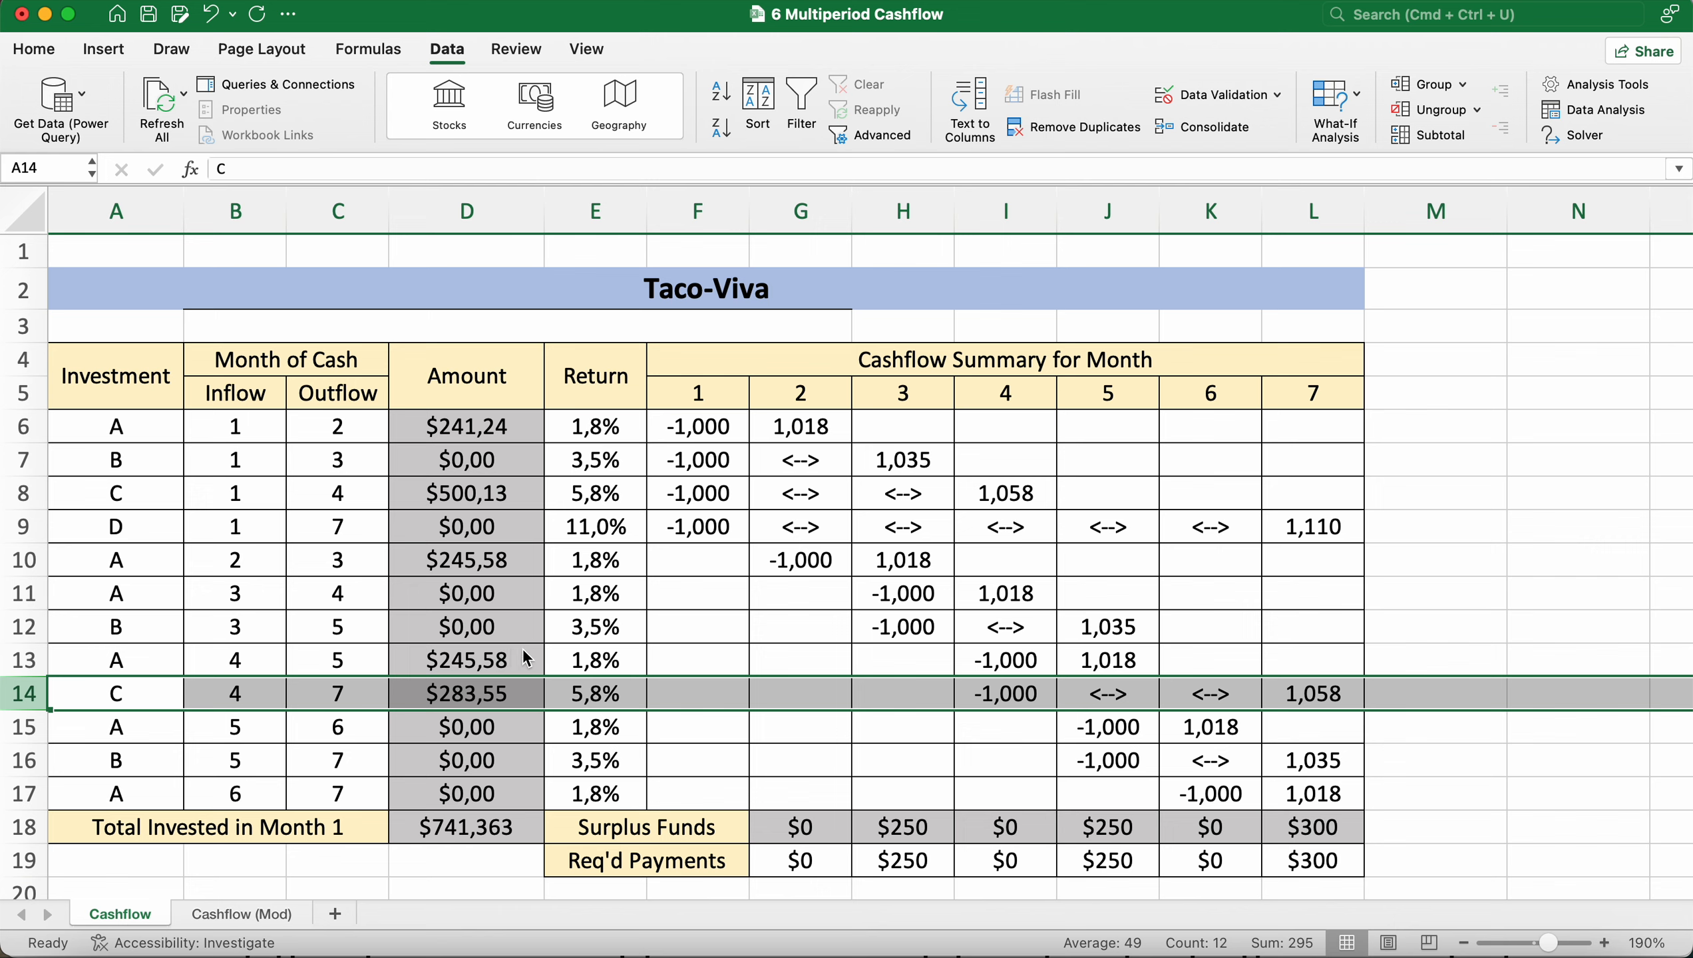
click(804, 721)
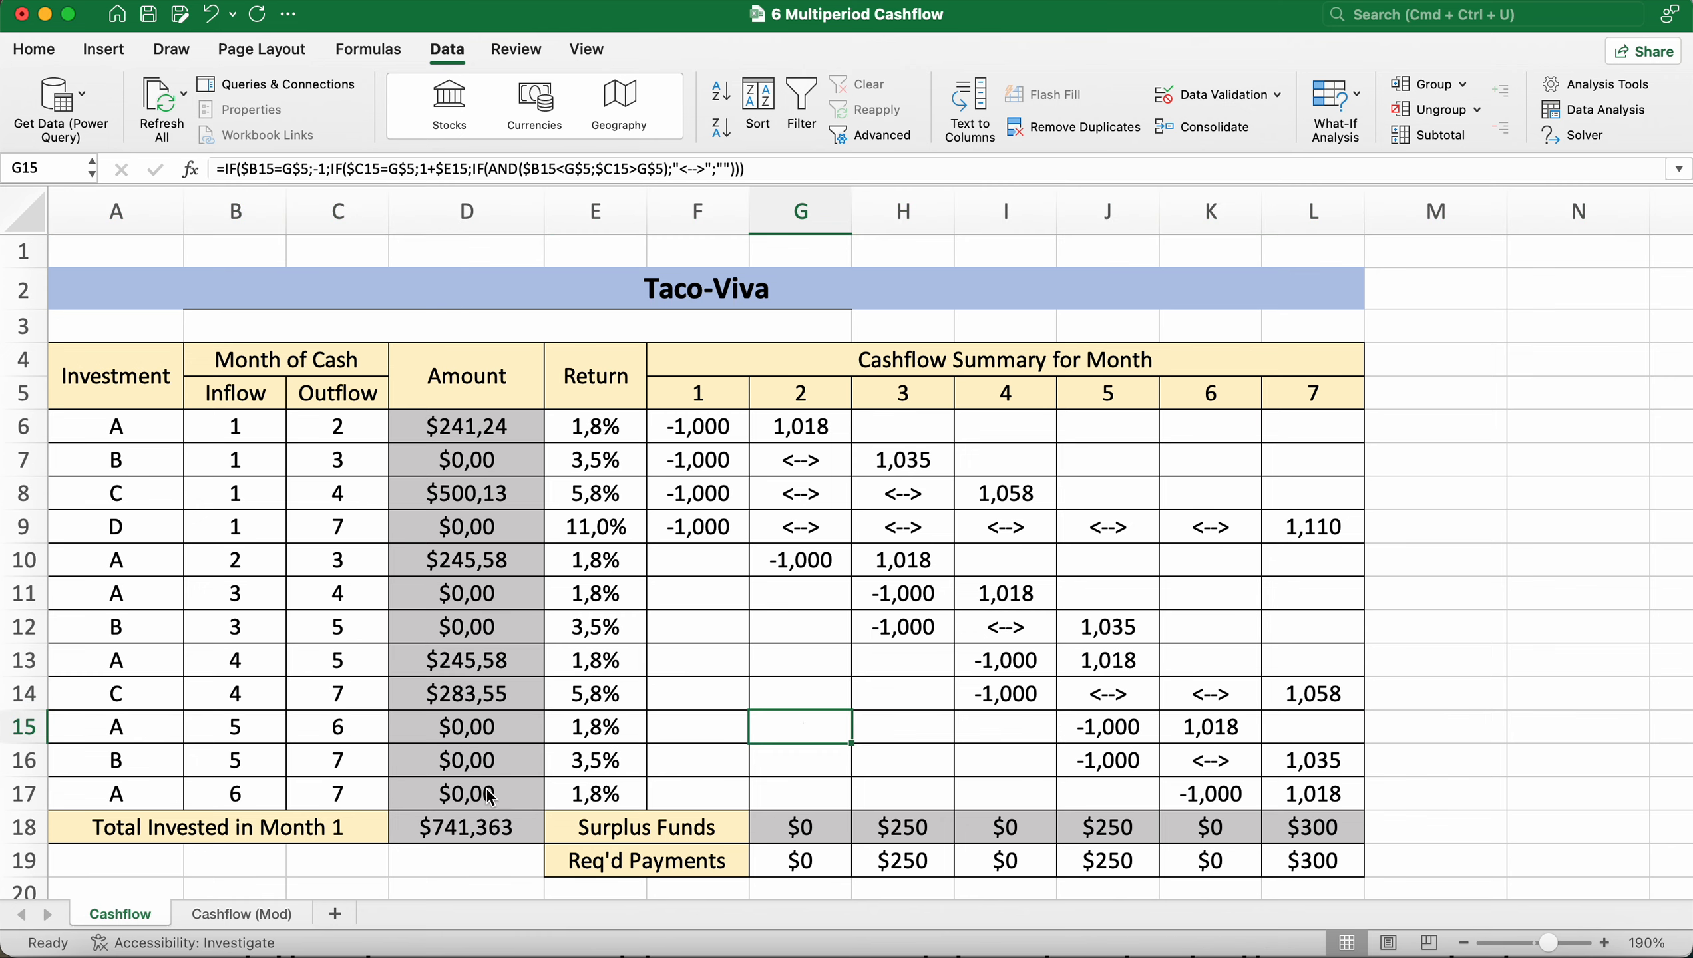
click(926, 836)
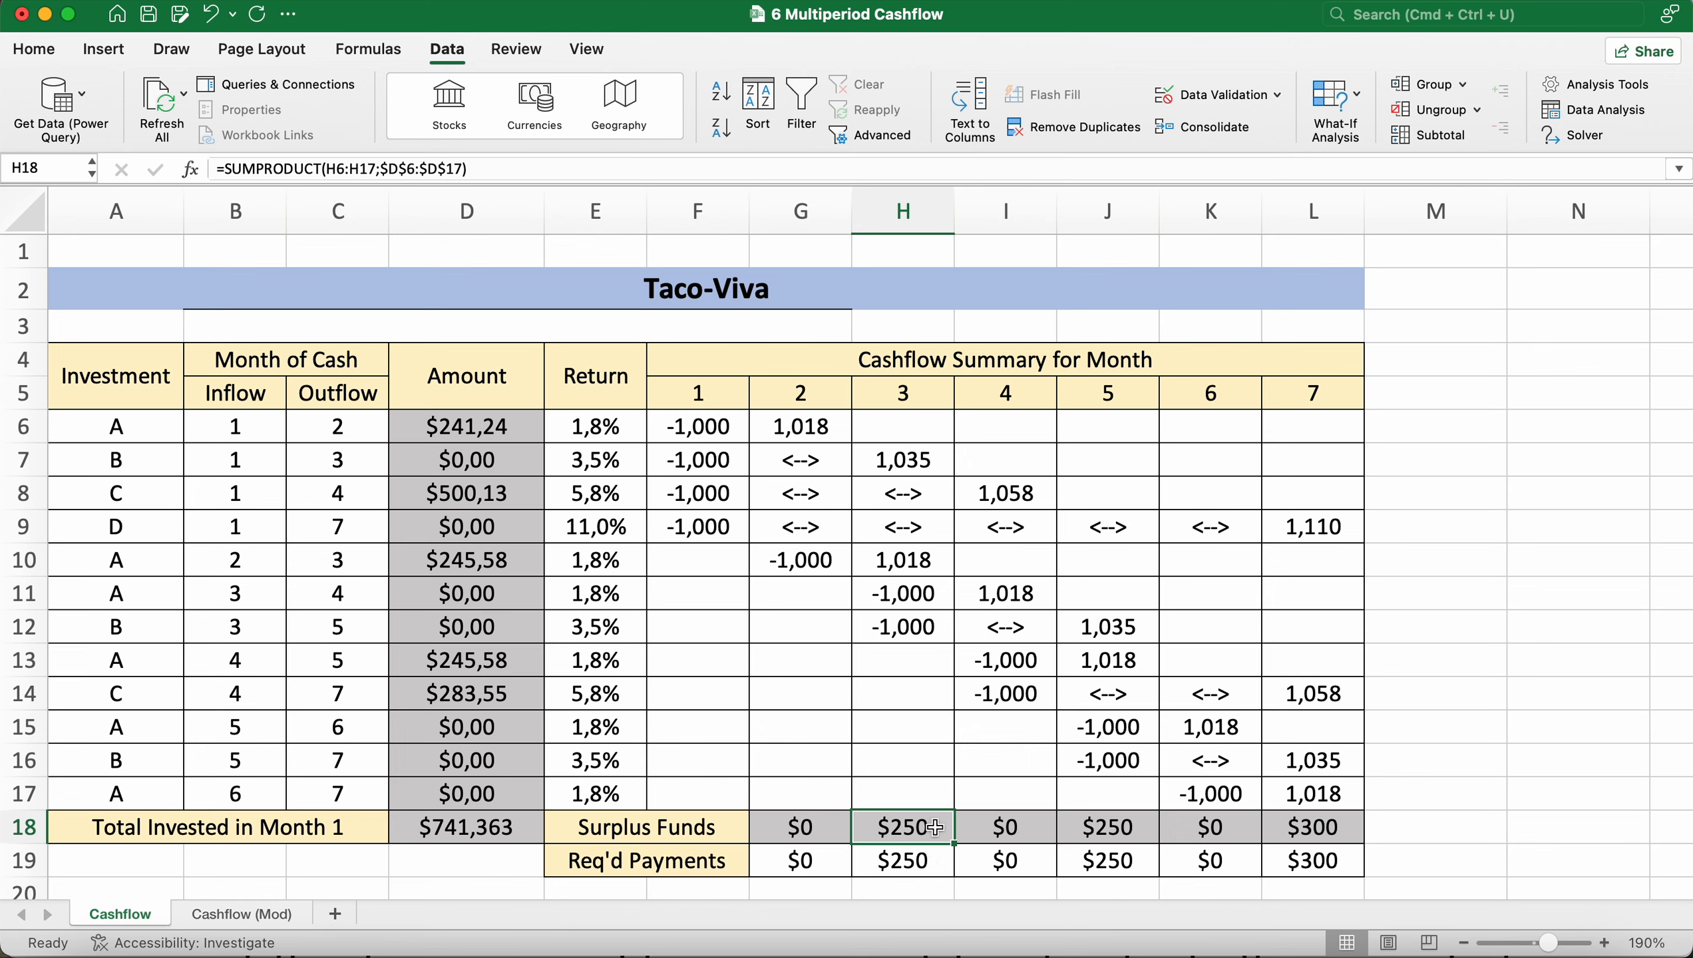
Step: Compare the surplus funds with the required payments for months 3, 5 and 7
click(933, 860)
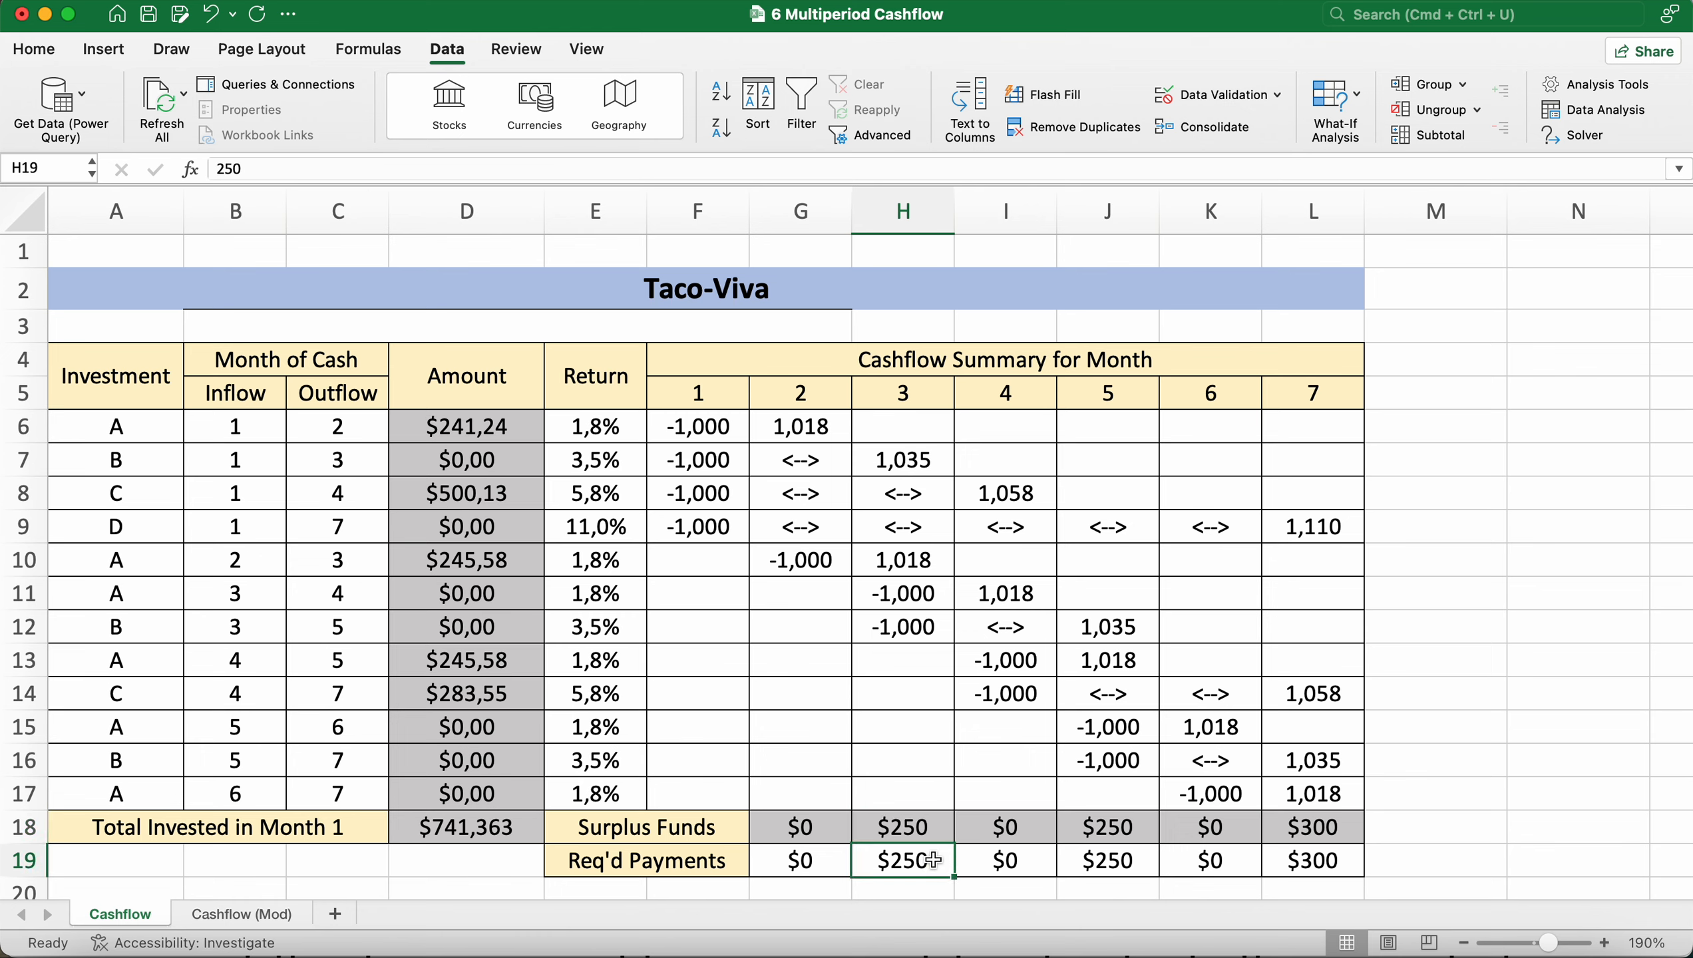
click(1140, 829)
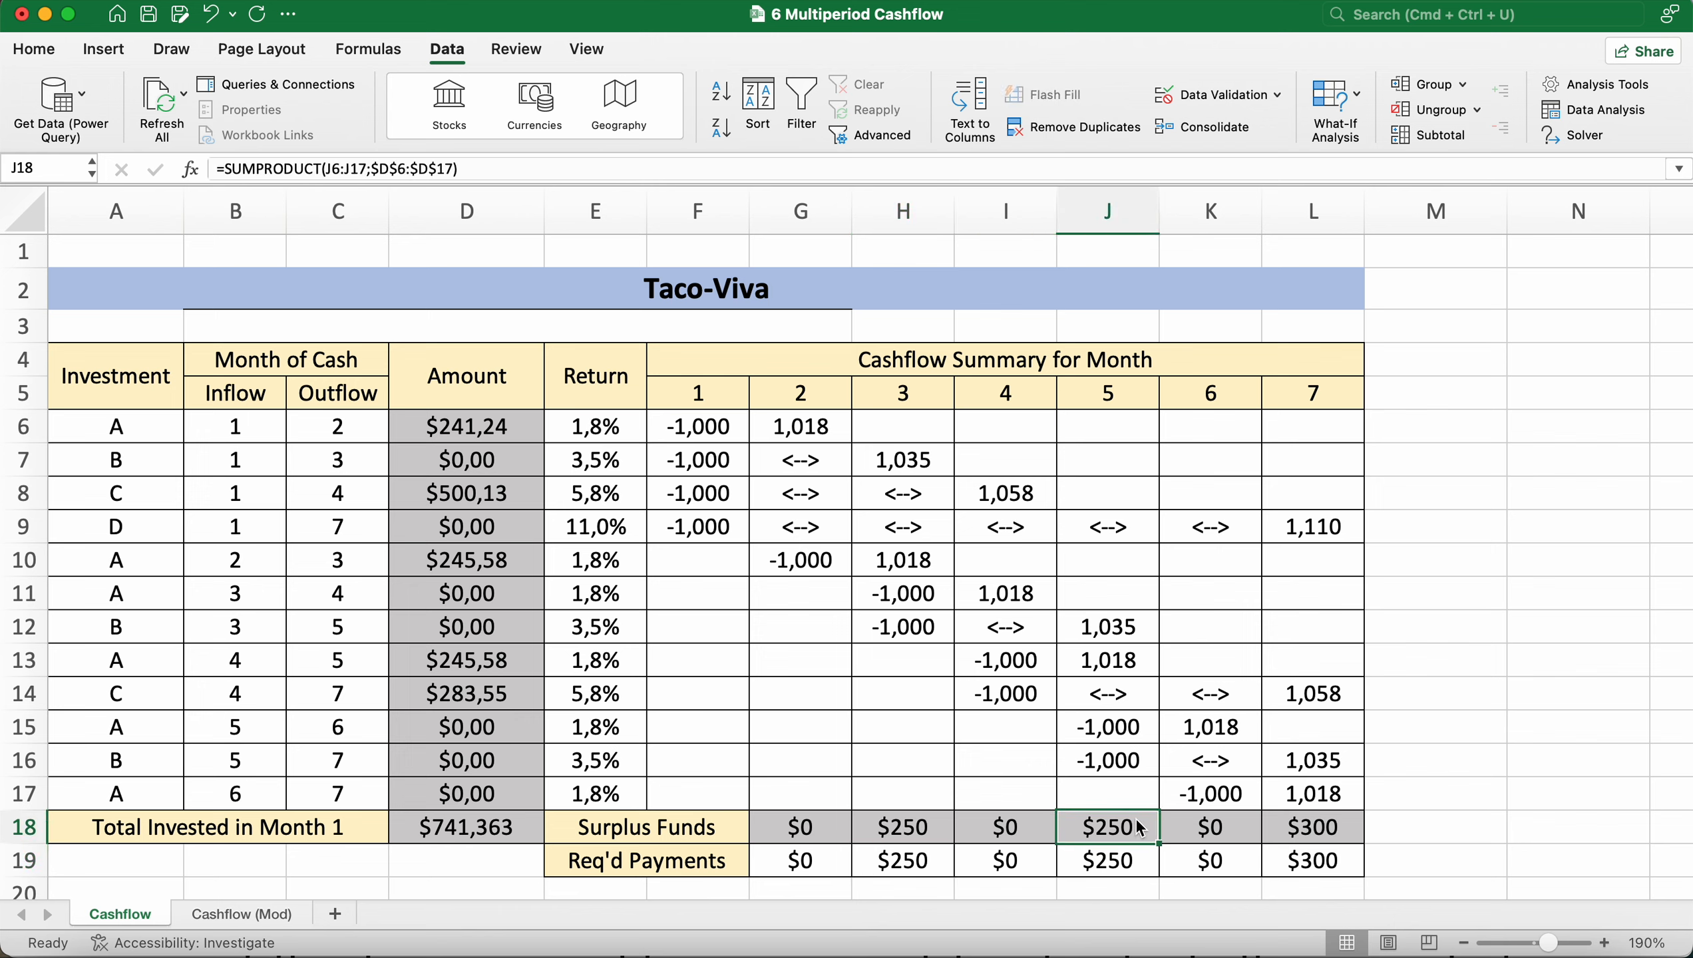
click(1141, 864)
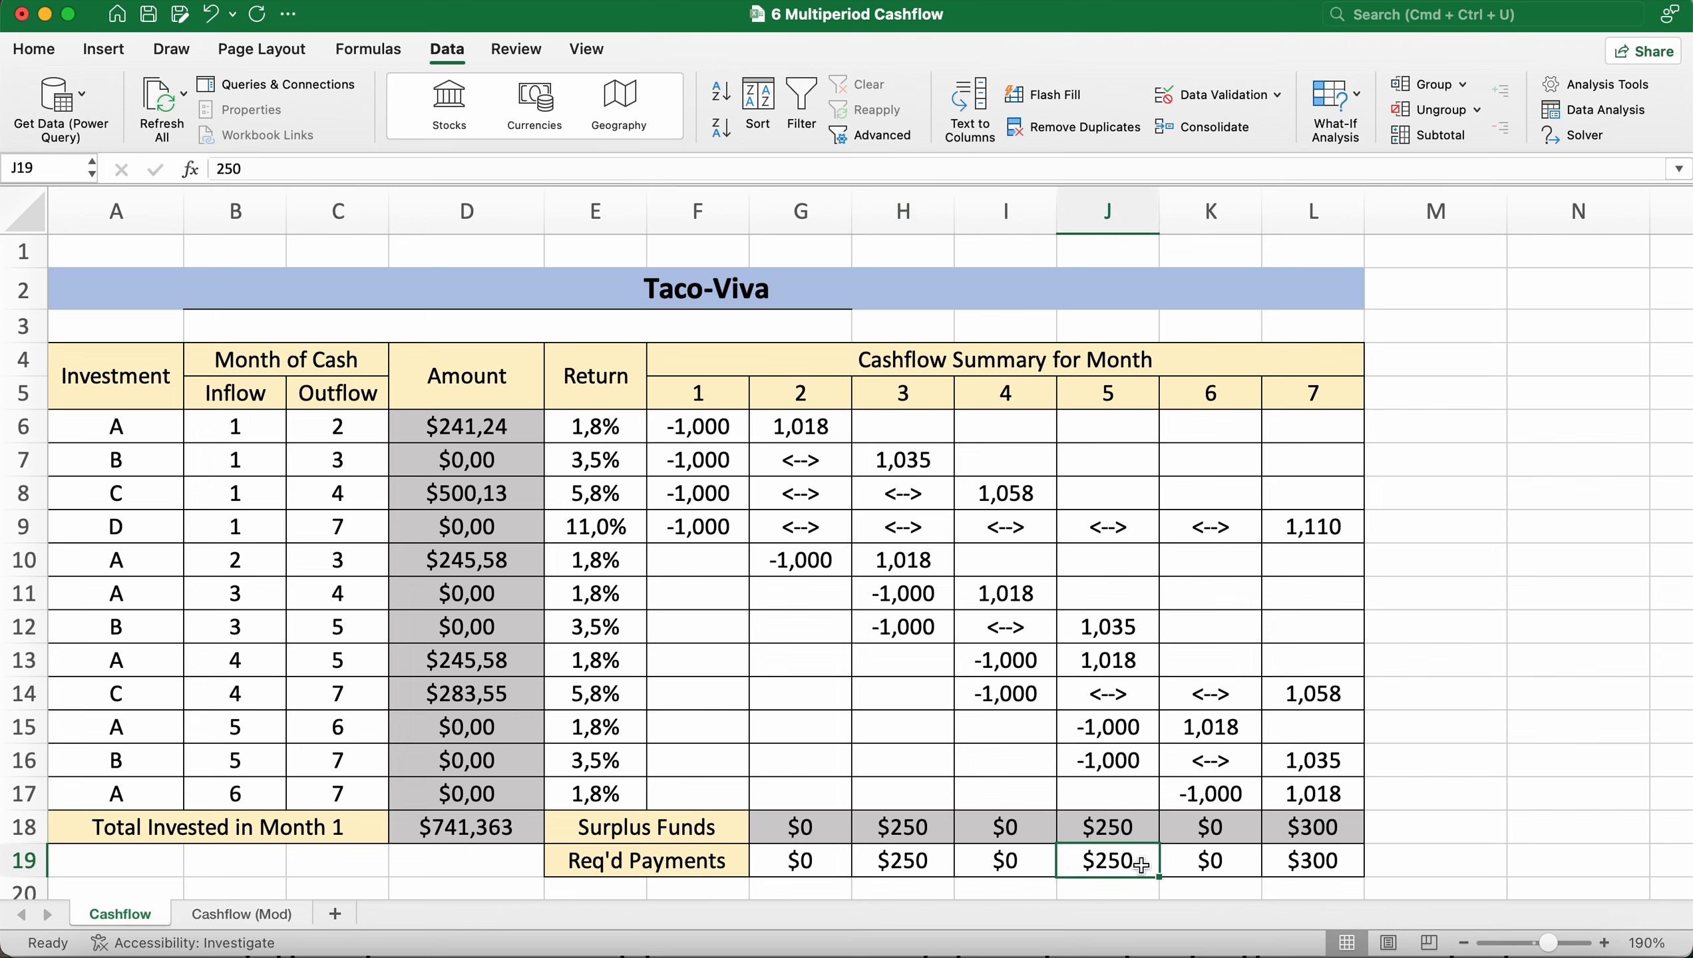
click(1335, 831)
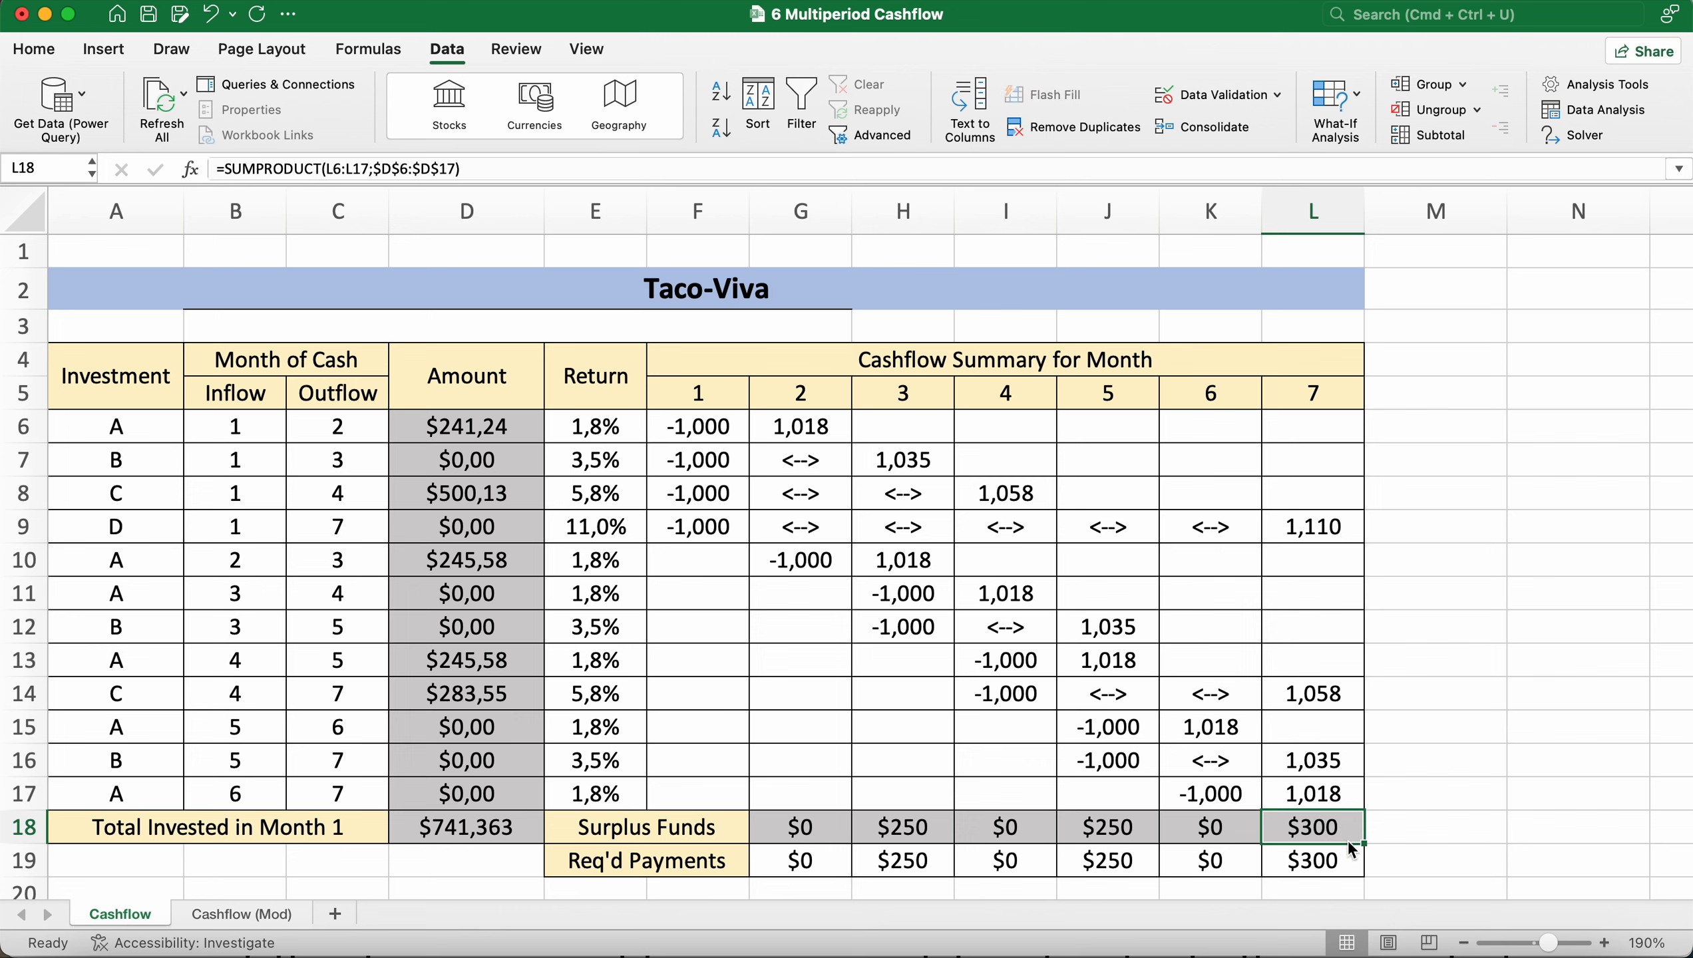
click(1350, 863)
click(1404, 832)
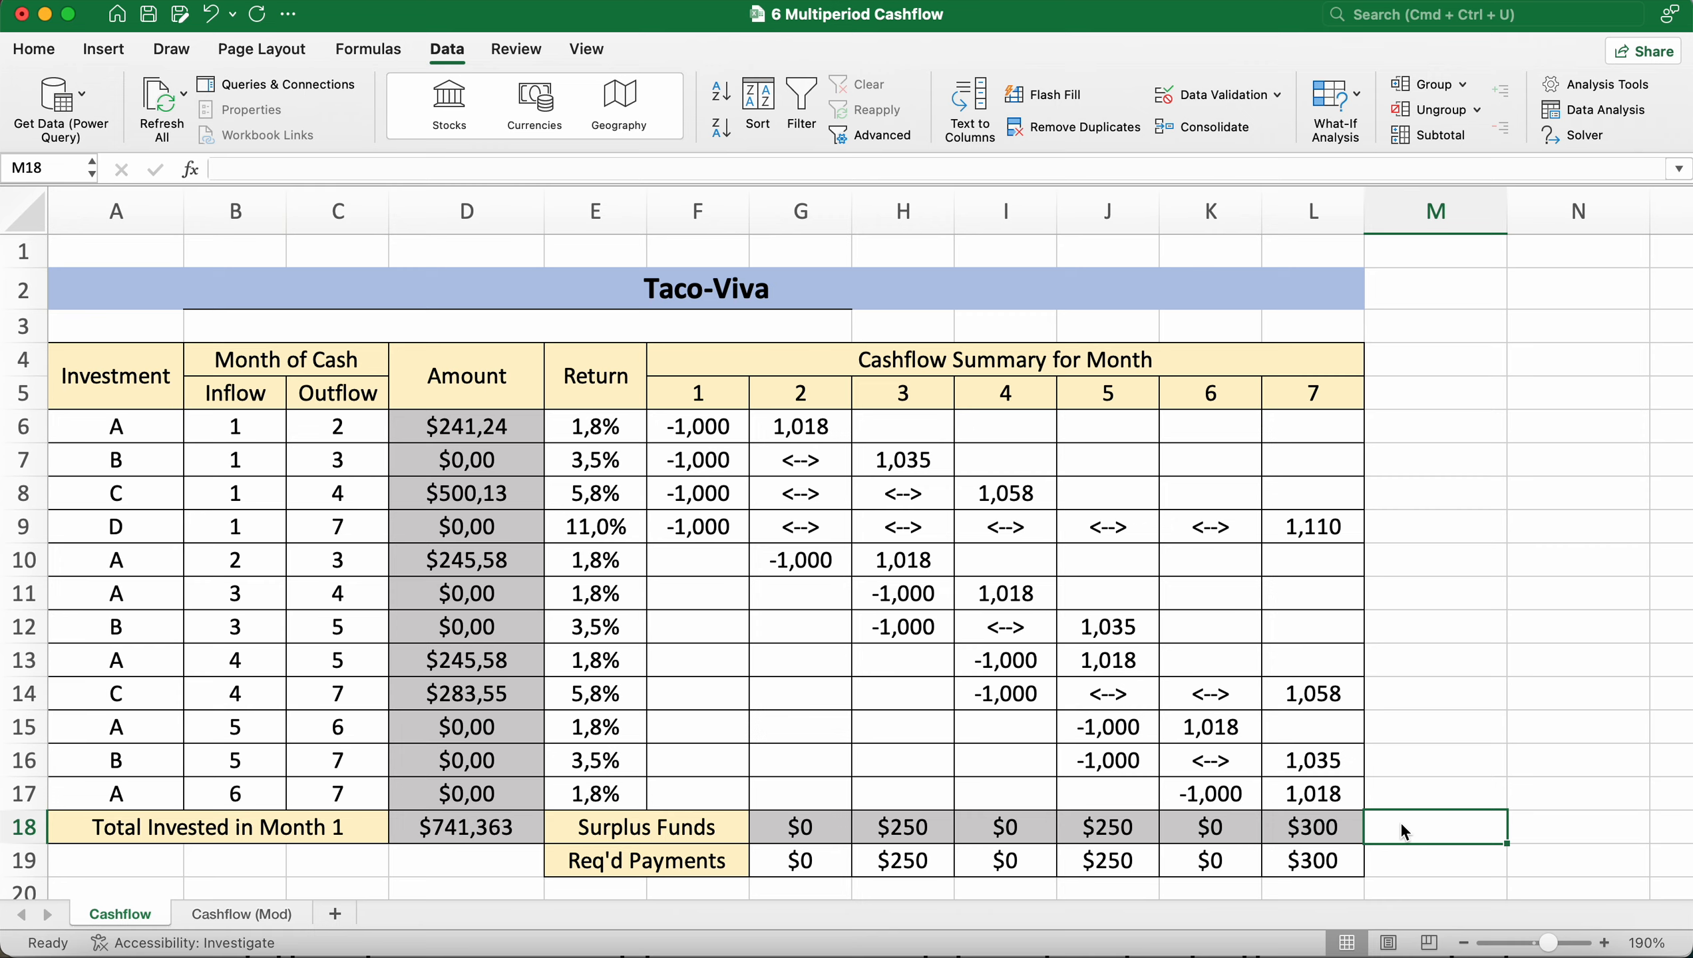
Step: Switch to the textbook PDF and find the total construction cost in the Taco-Viva problem description
key(super+Tab)
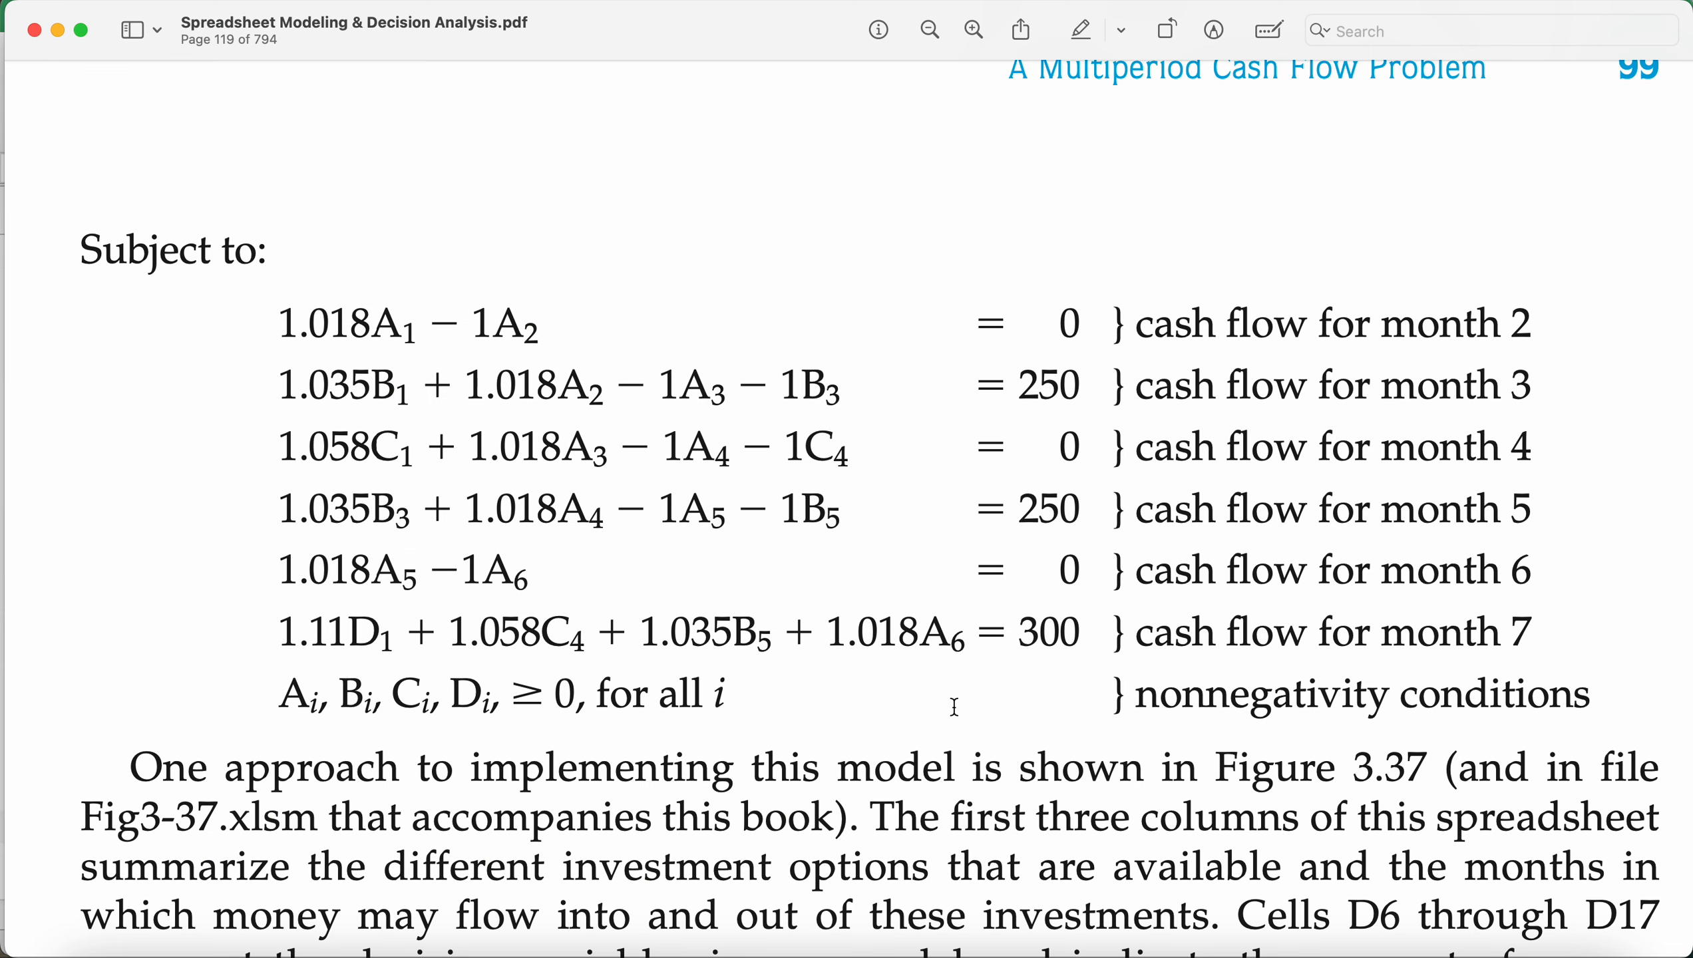
scroll(954, 707, up, 20)
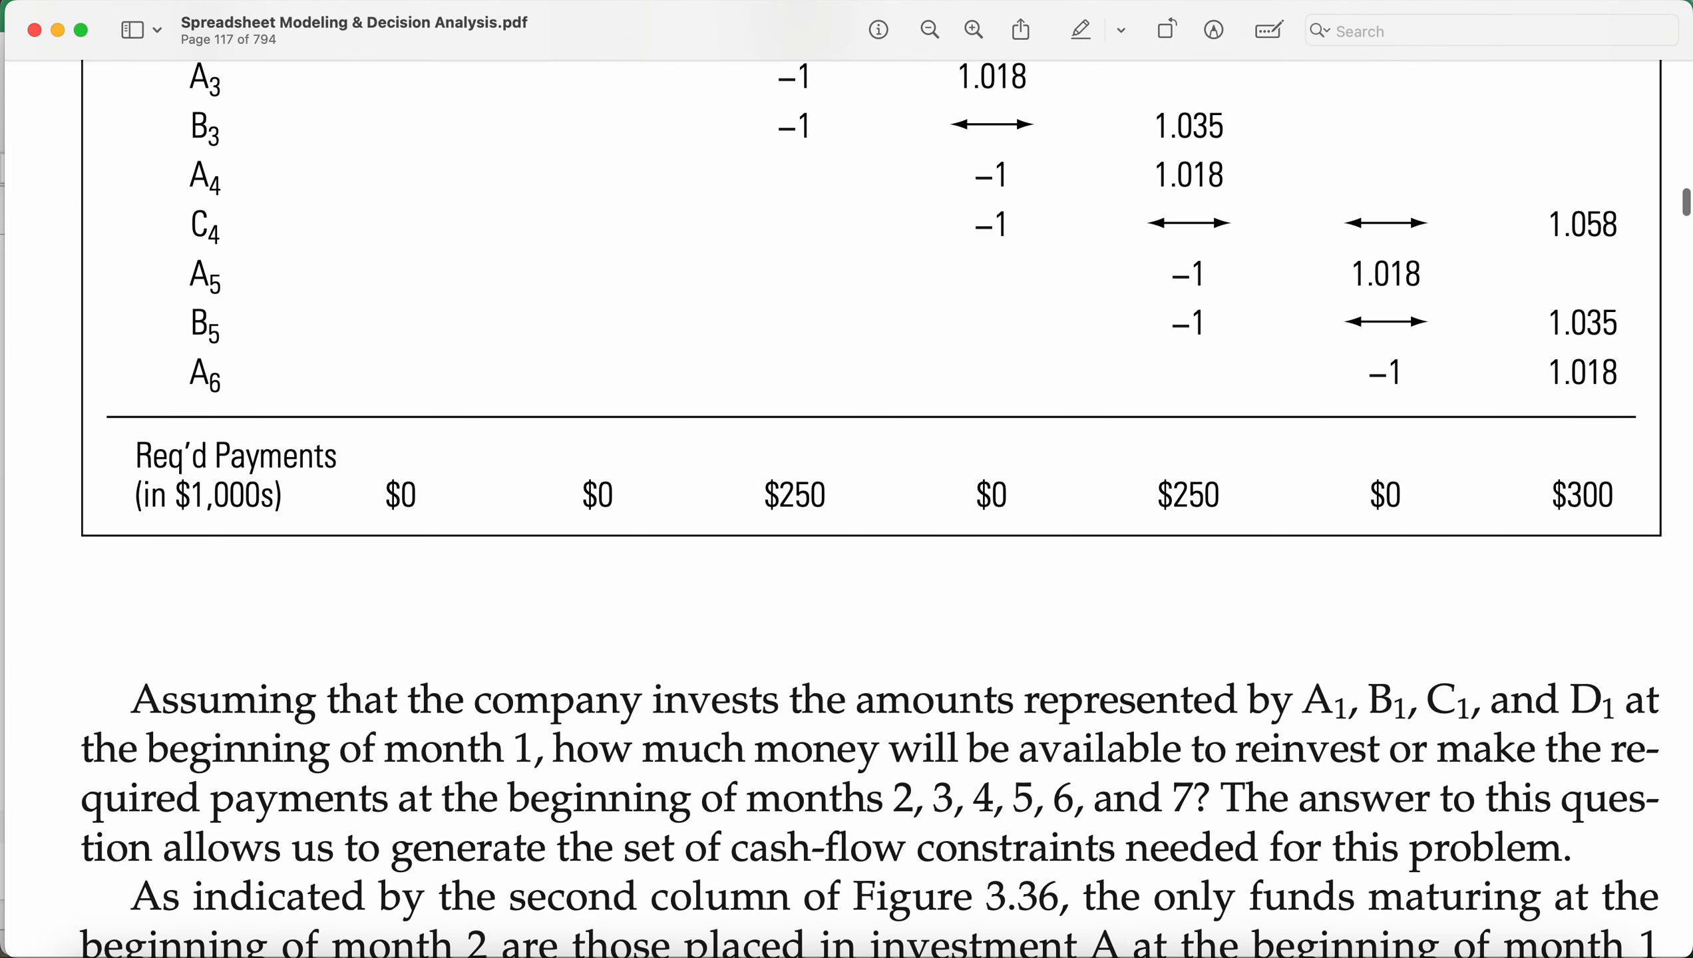
scroll(954, 707, up, 10)
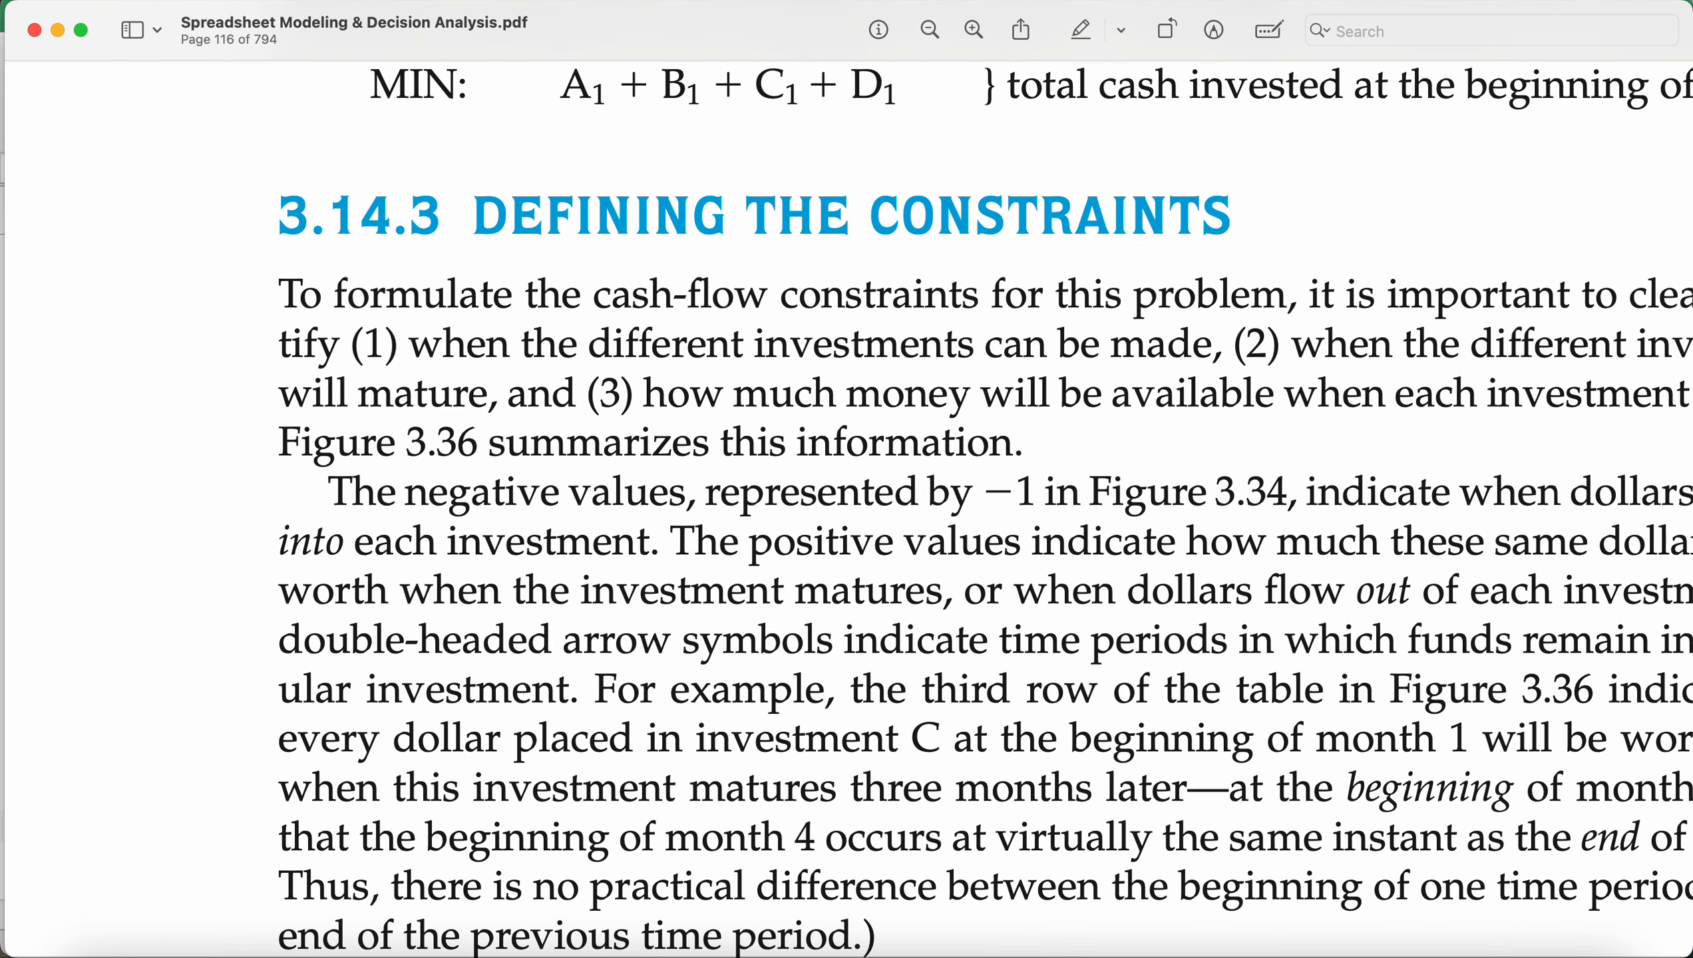
scroll(953, 707, right, 3)
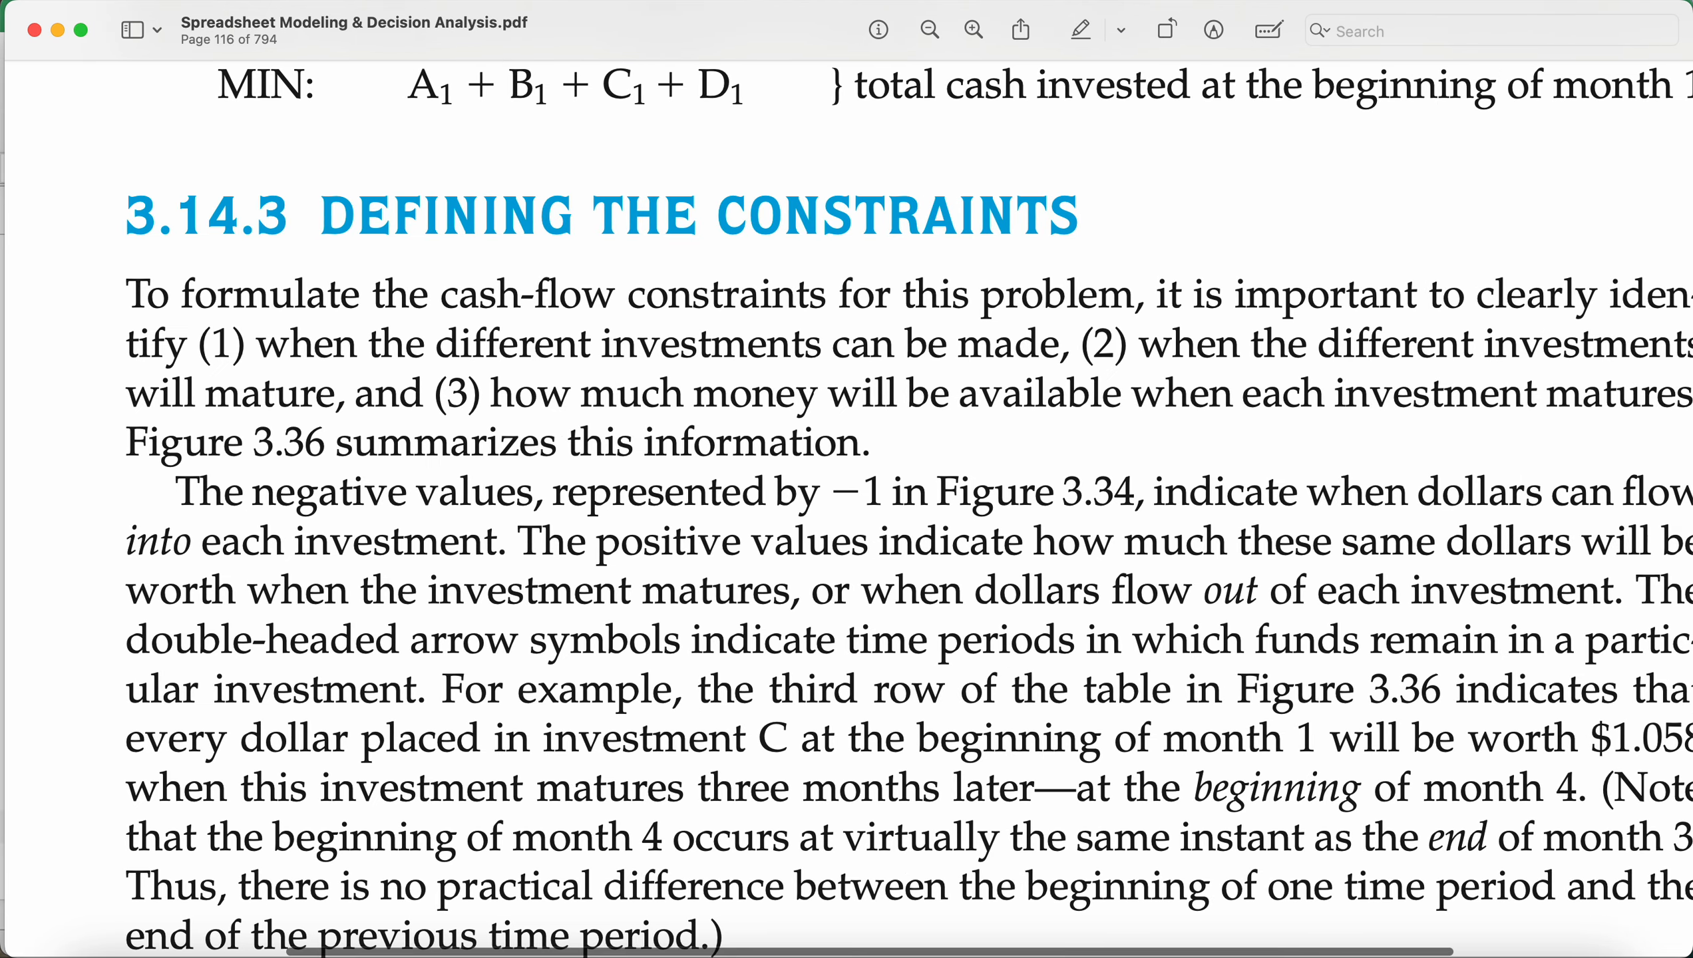
scroll(954, 707, up, 10)
scroll(954, 707, up, 10)
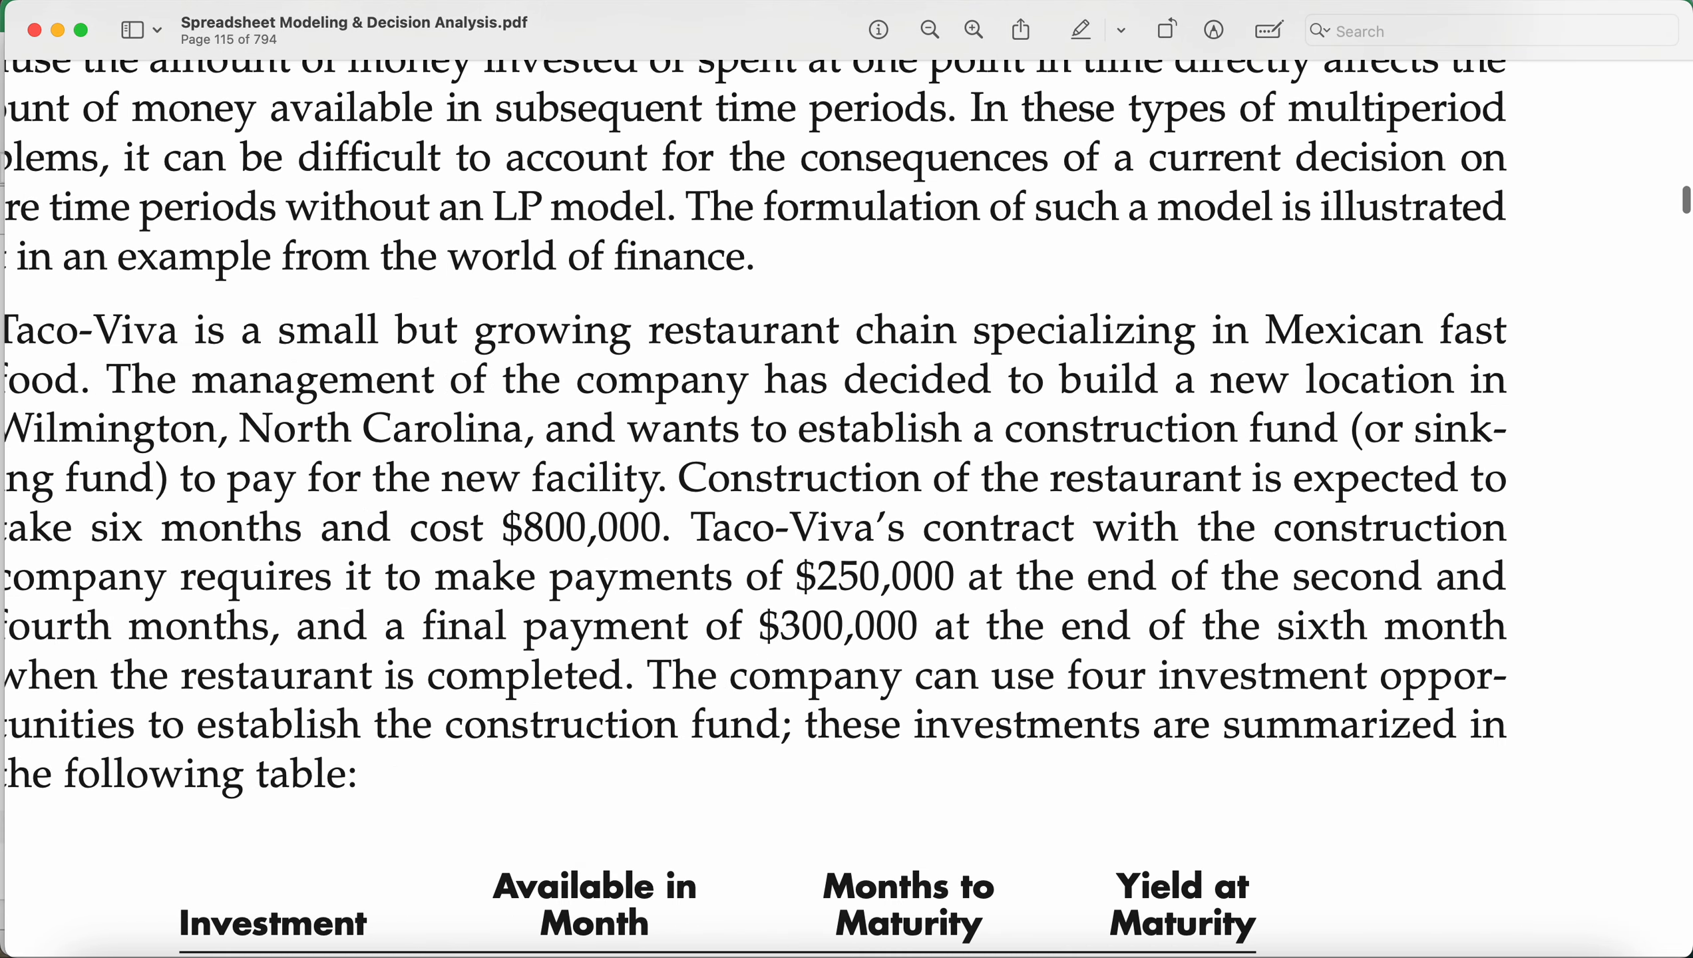
scroll(1177, 570, left, 3)
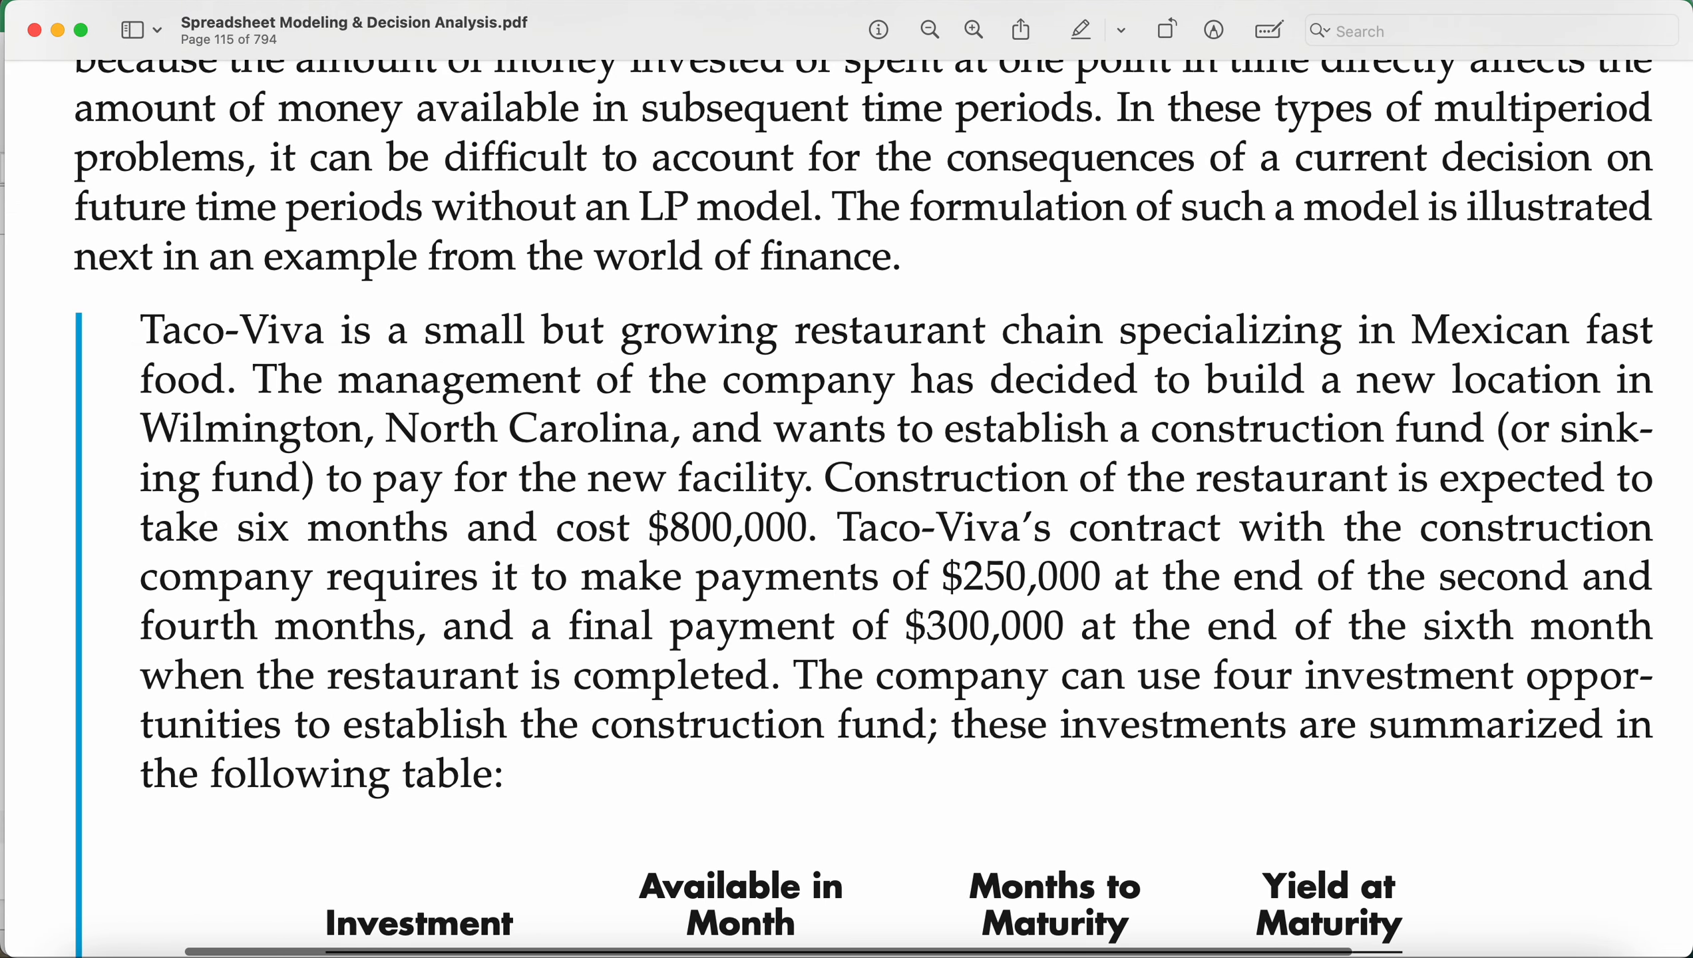
drag(651, 531, 818, 534)
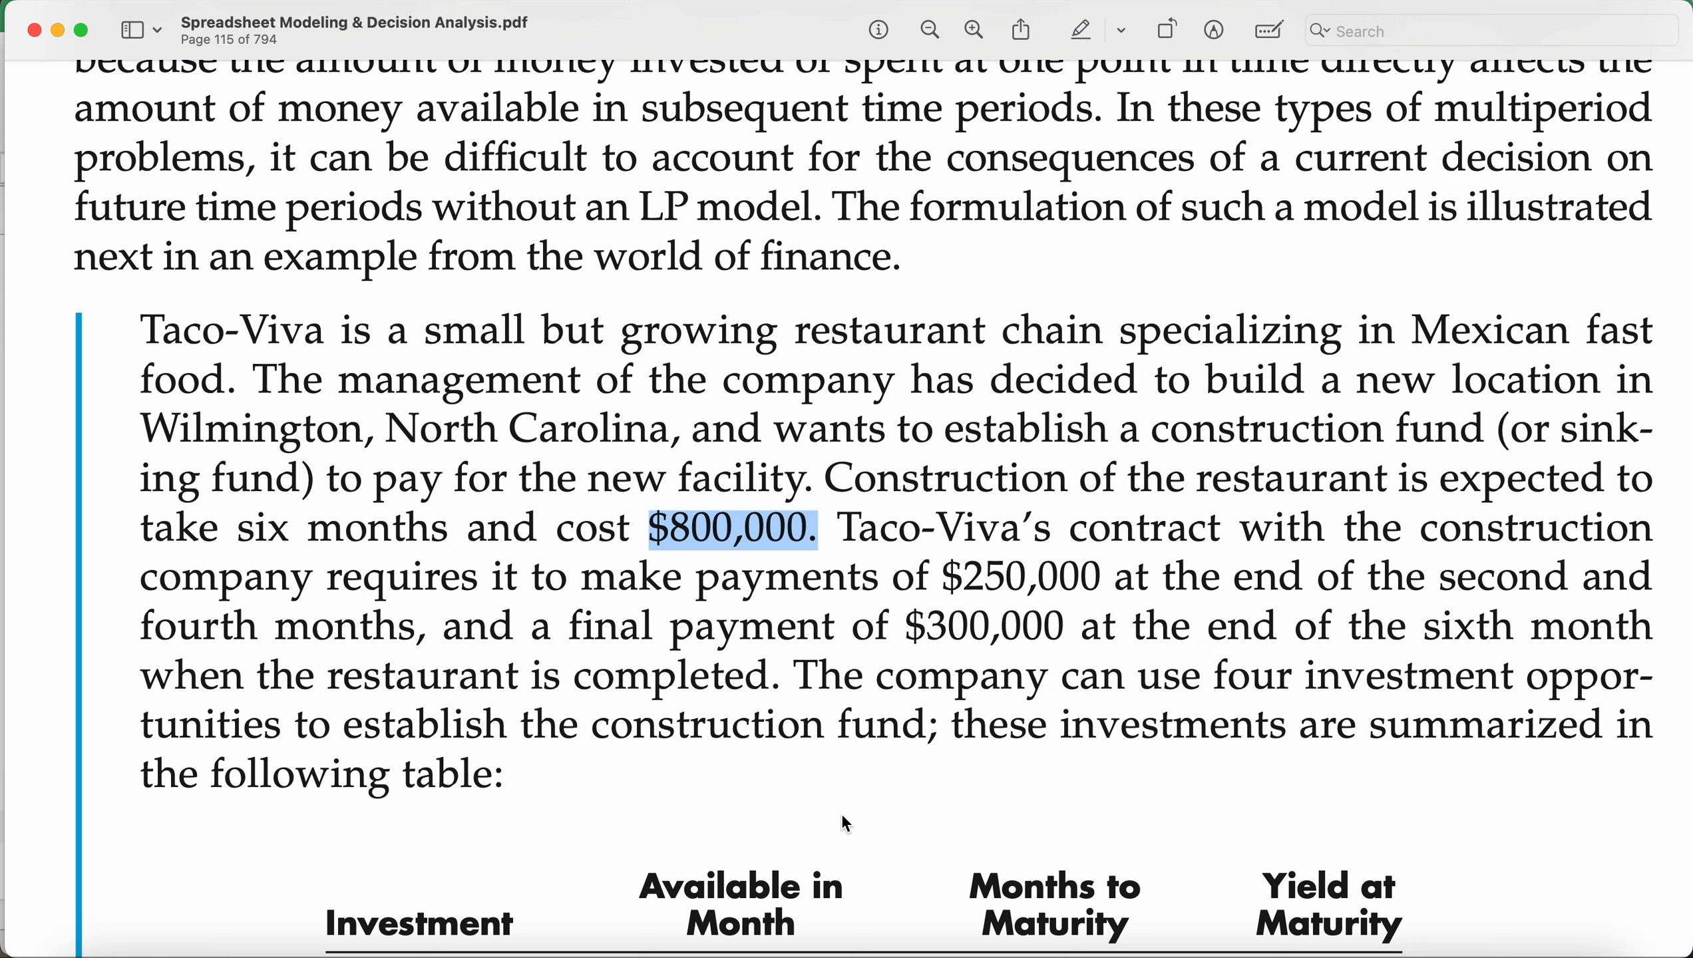
Step: Return to the Excel workbook and make the Total Invested in Month 1 value in D18 bold
key(super+Tab)
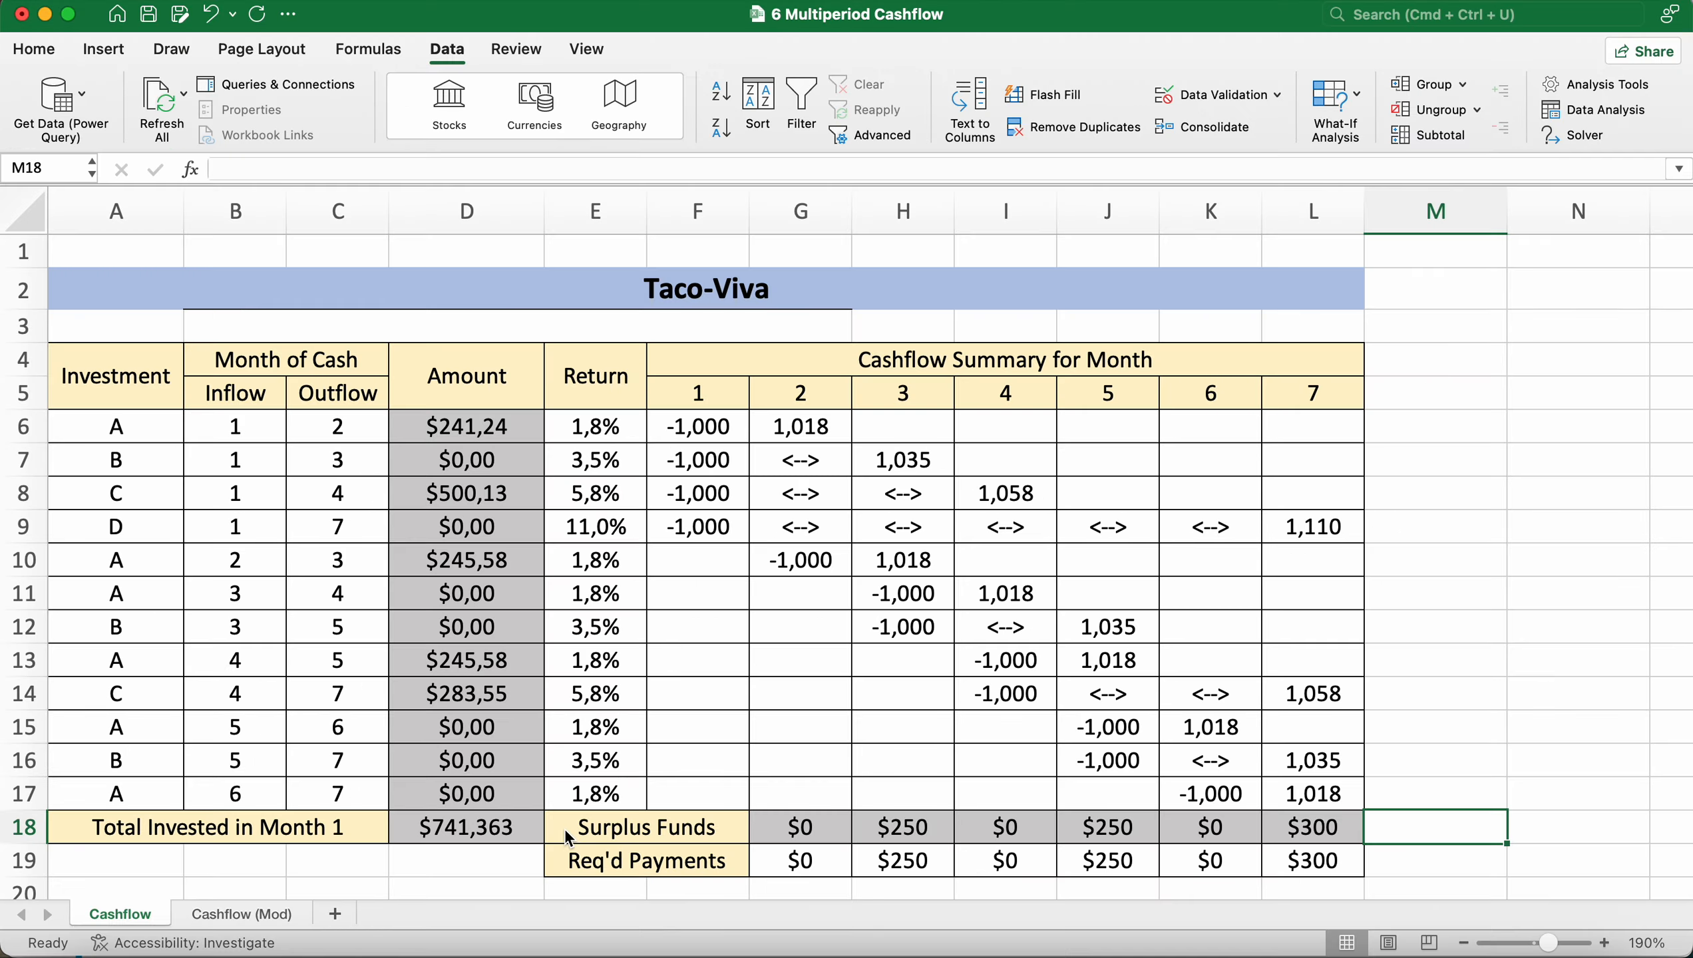
click(505, 839)
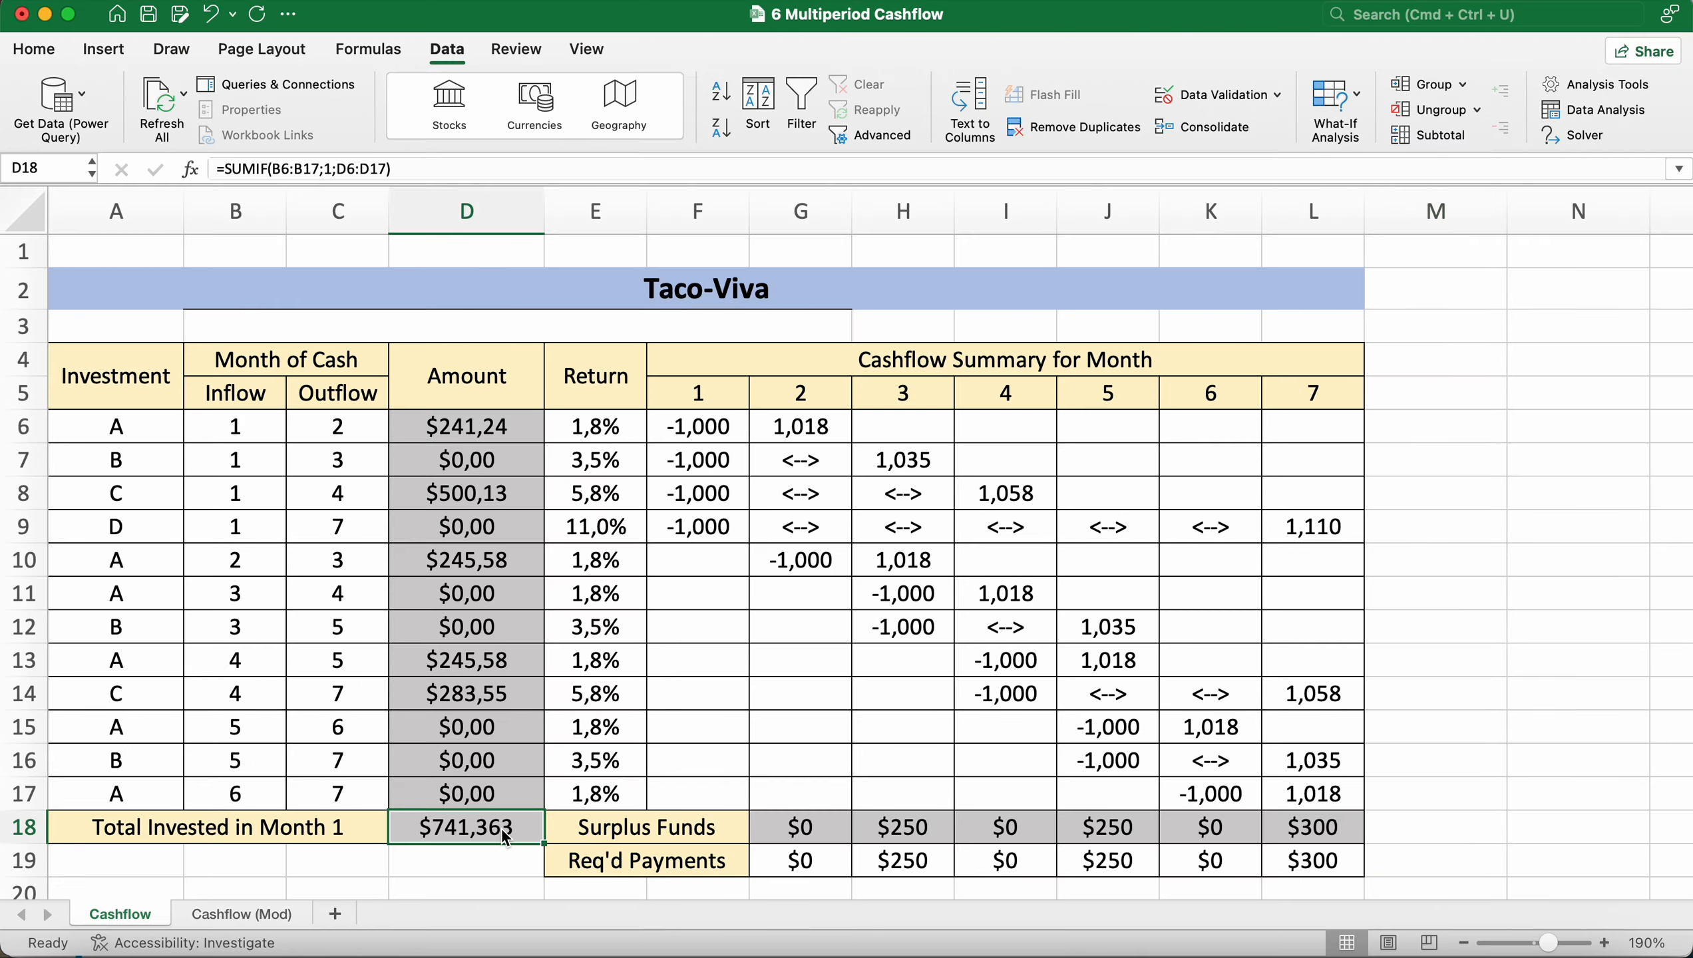
click(41, 54)
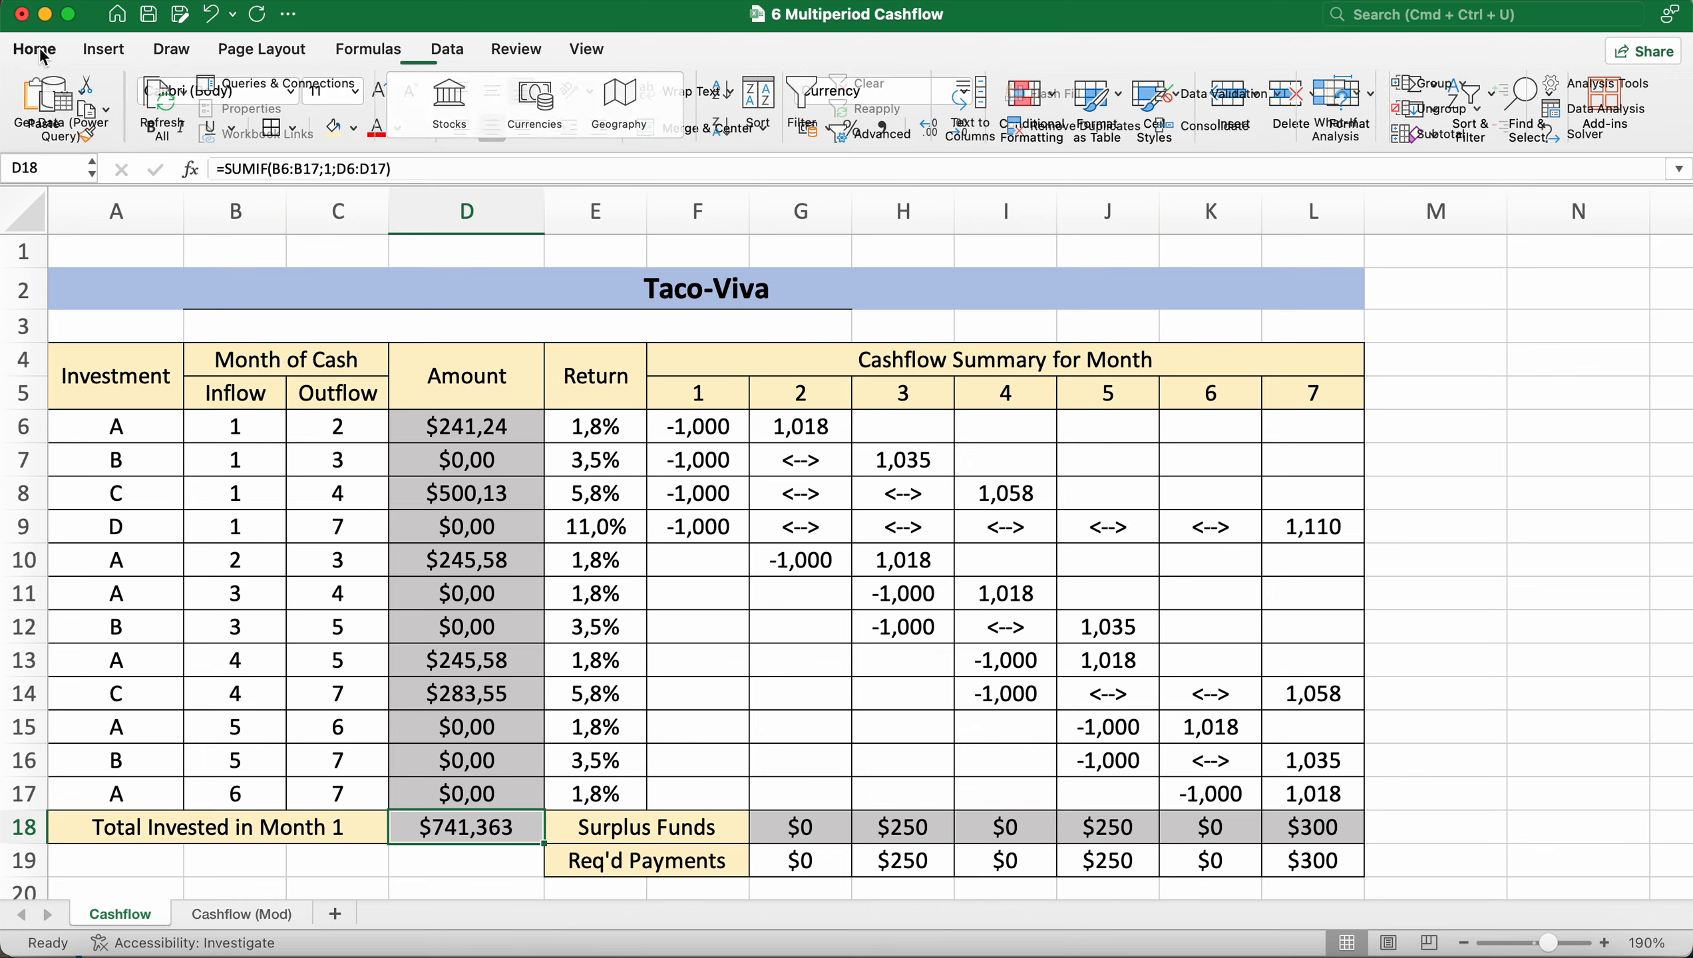
click(145, 128)
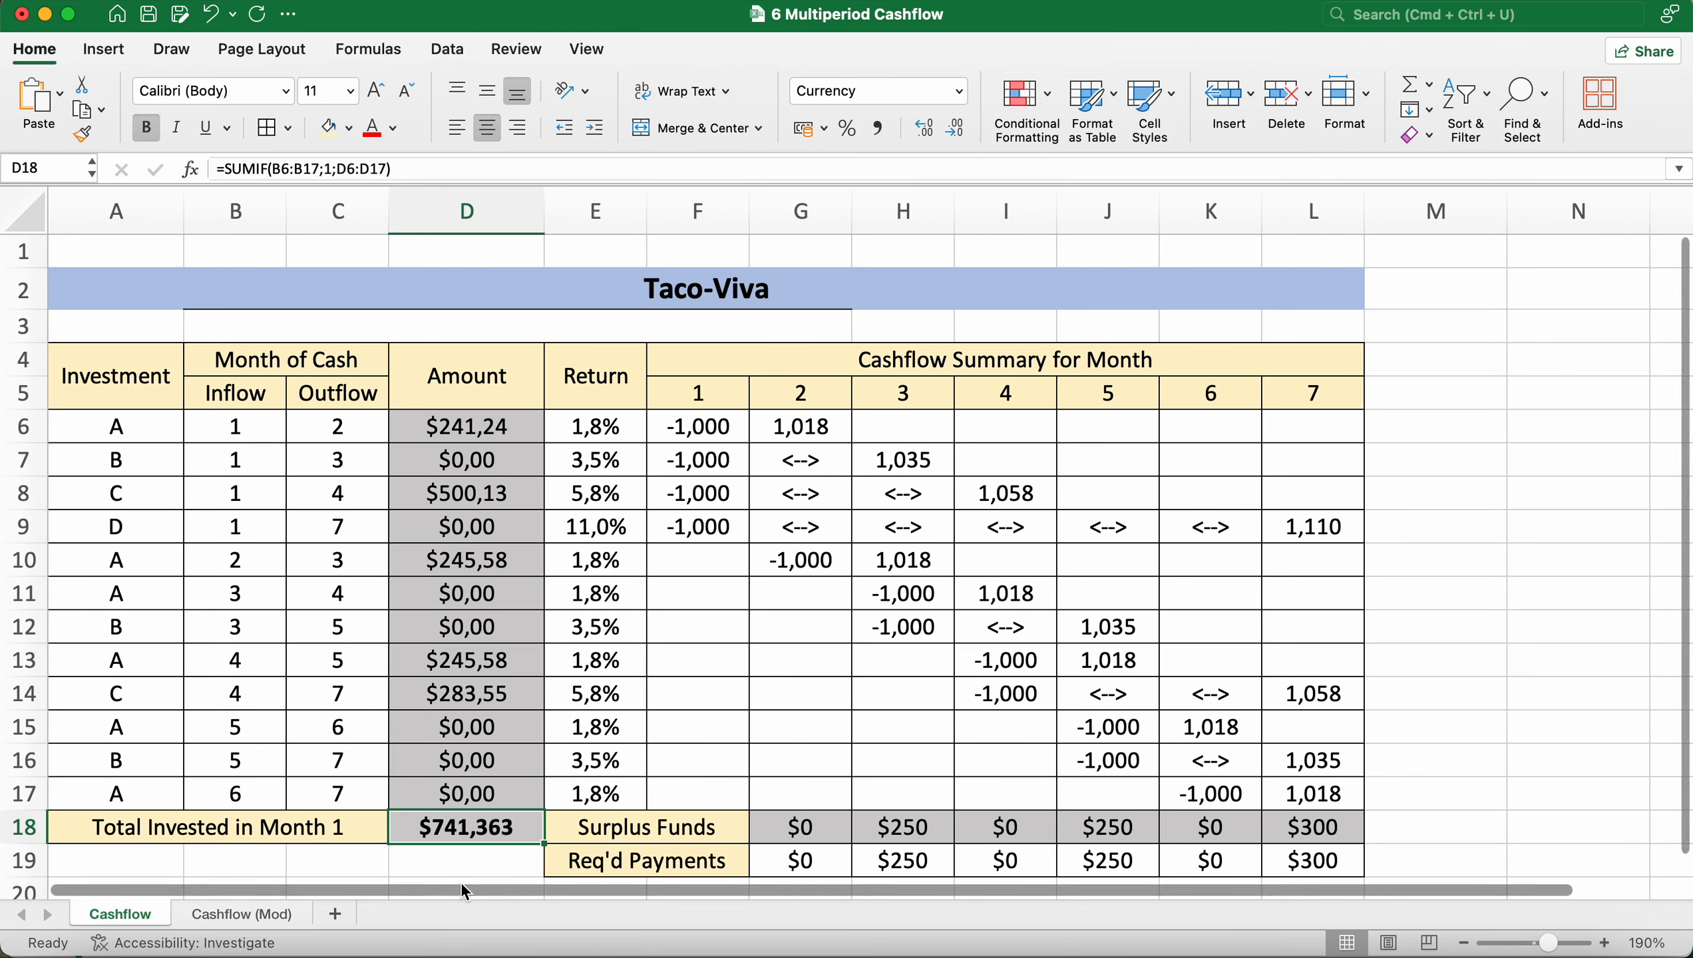
Step: Enter the formula =800000-D18 in cell D19, below the month 1 total
click(478, 865)
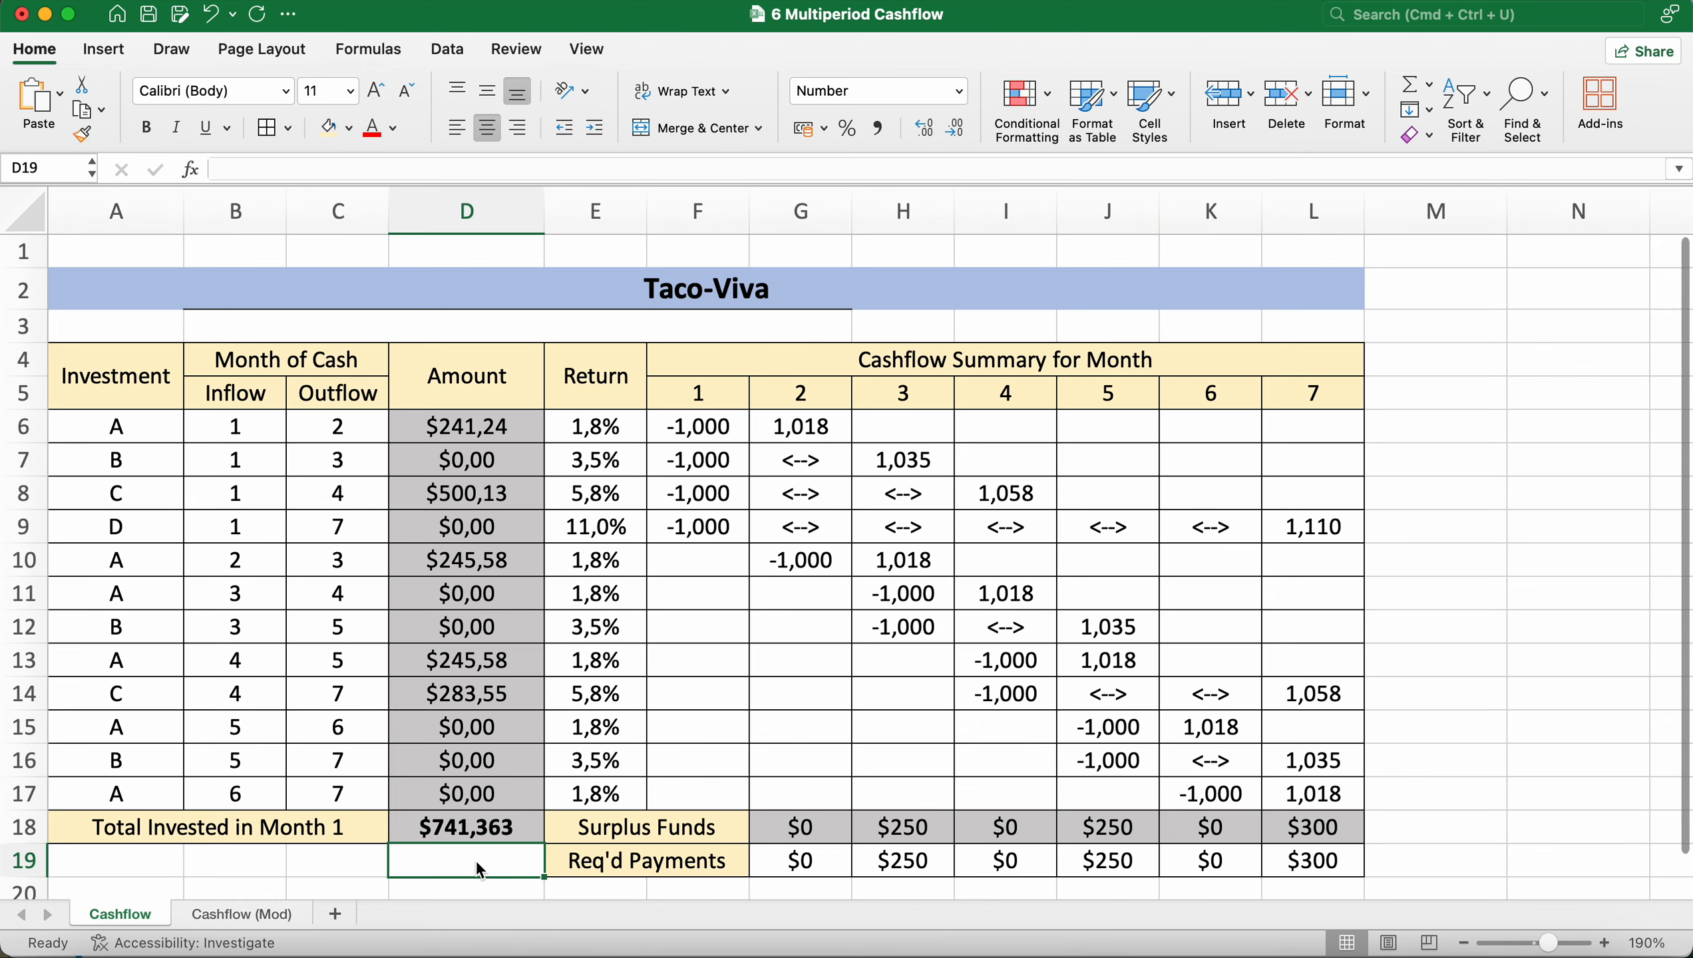
text(=)
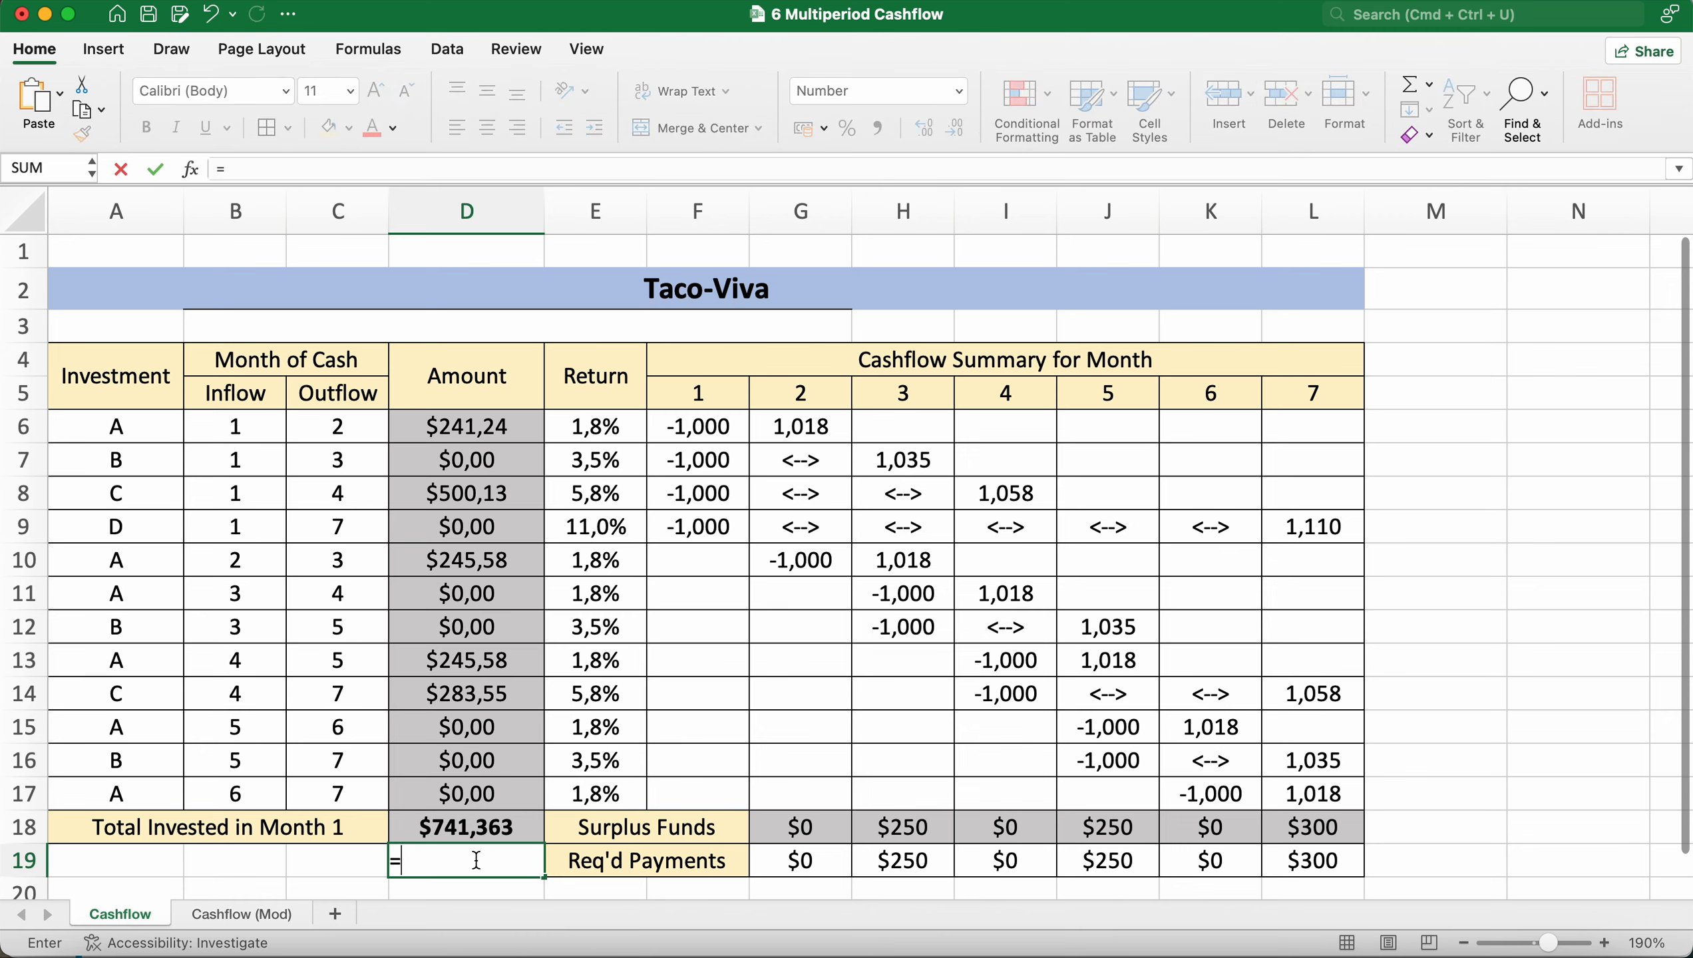
text(800000-)
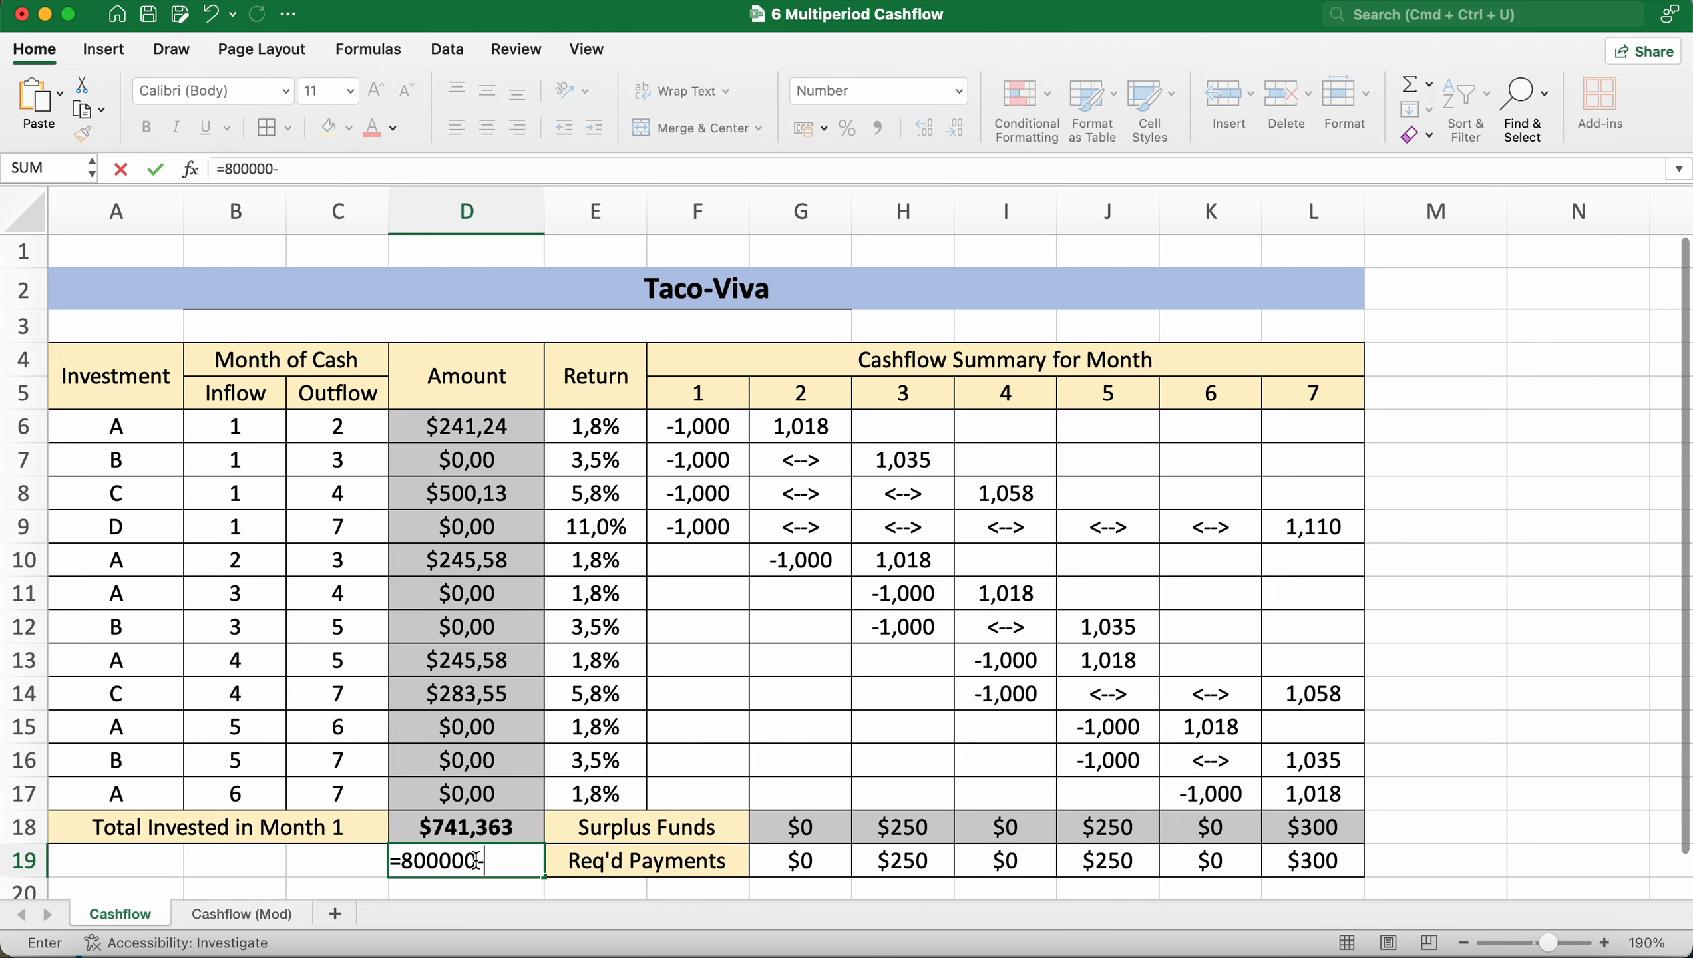
click(510, 831)
key(Return)
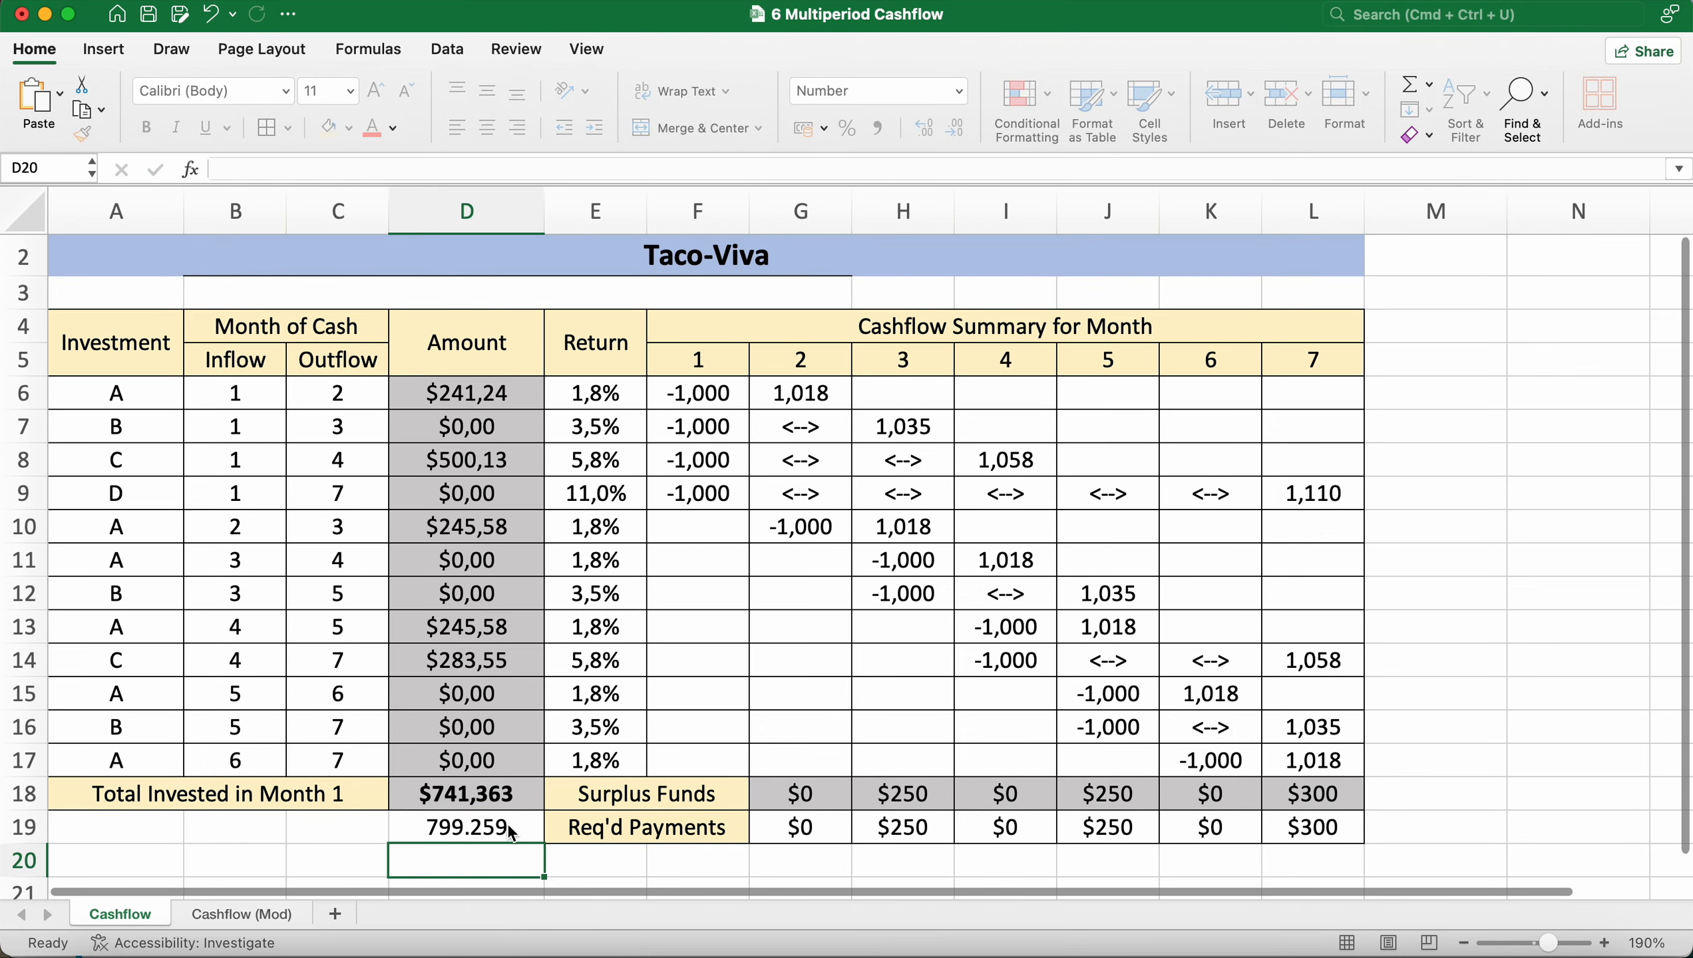
Step: Format cell D19 as currency with the $ English (Australia) symbol and 3 decimal places
click(520, 829)
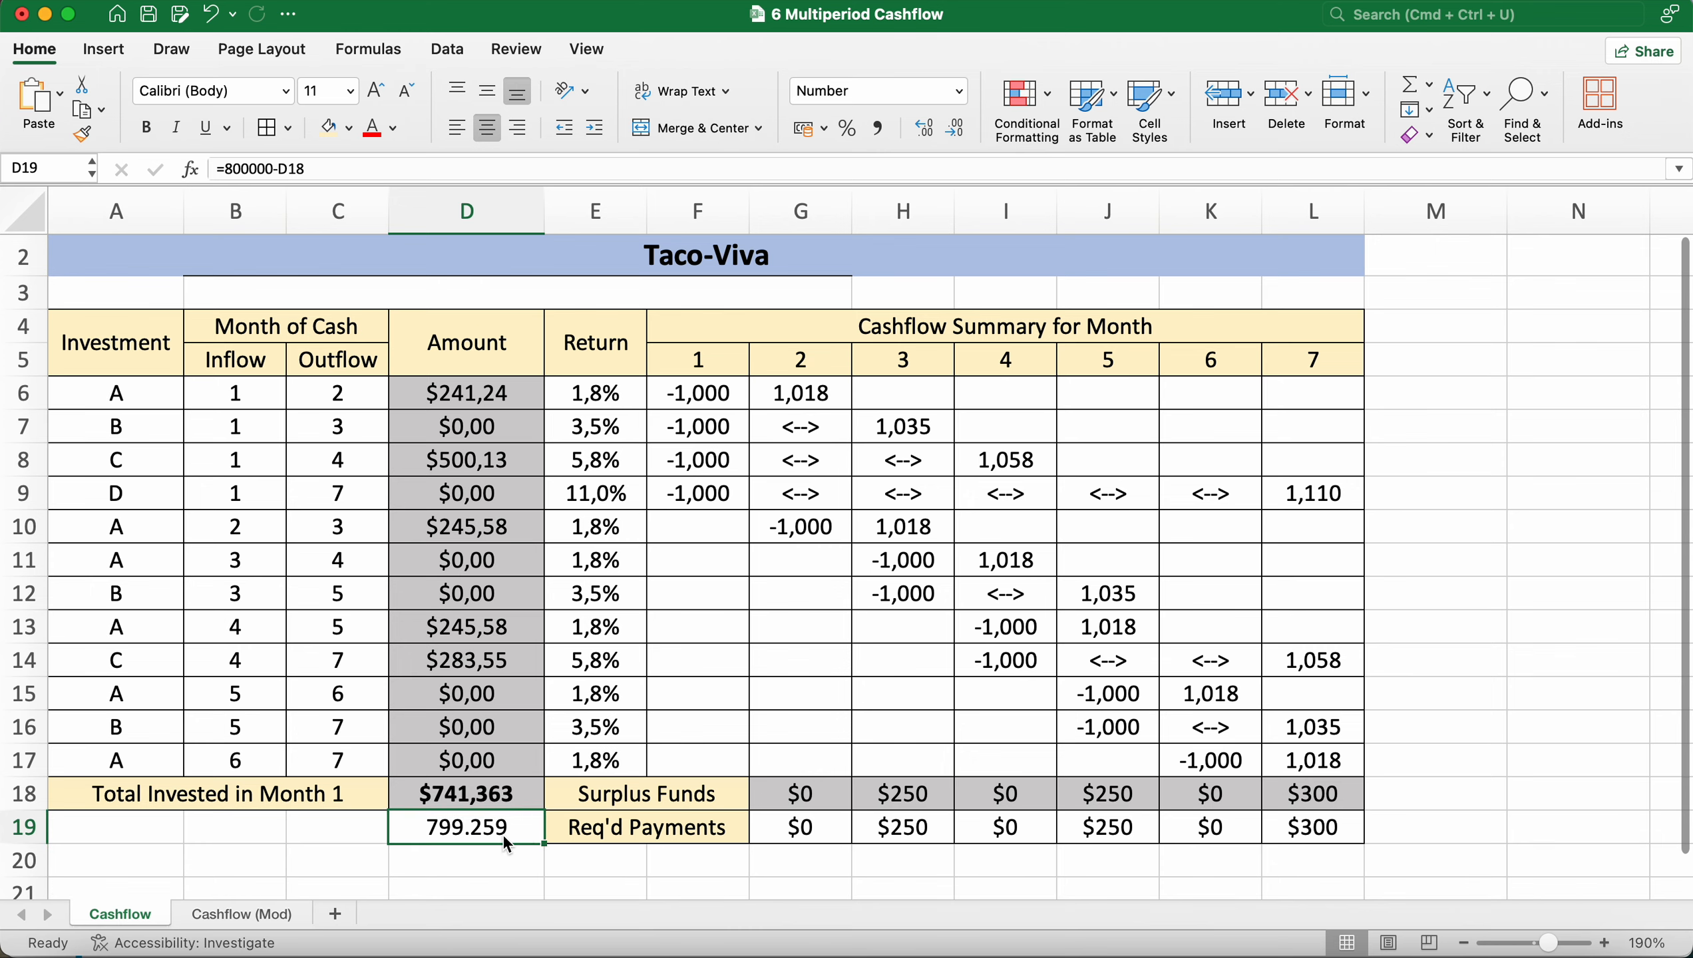
right_click(502, 836)
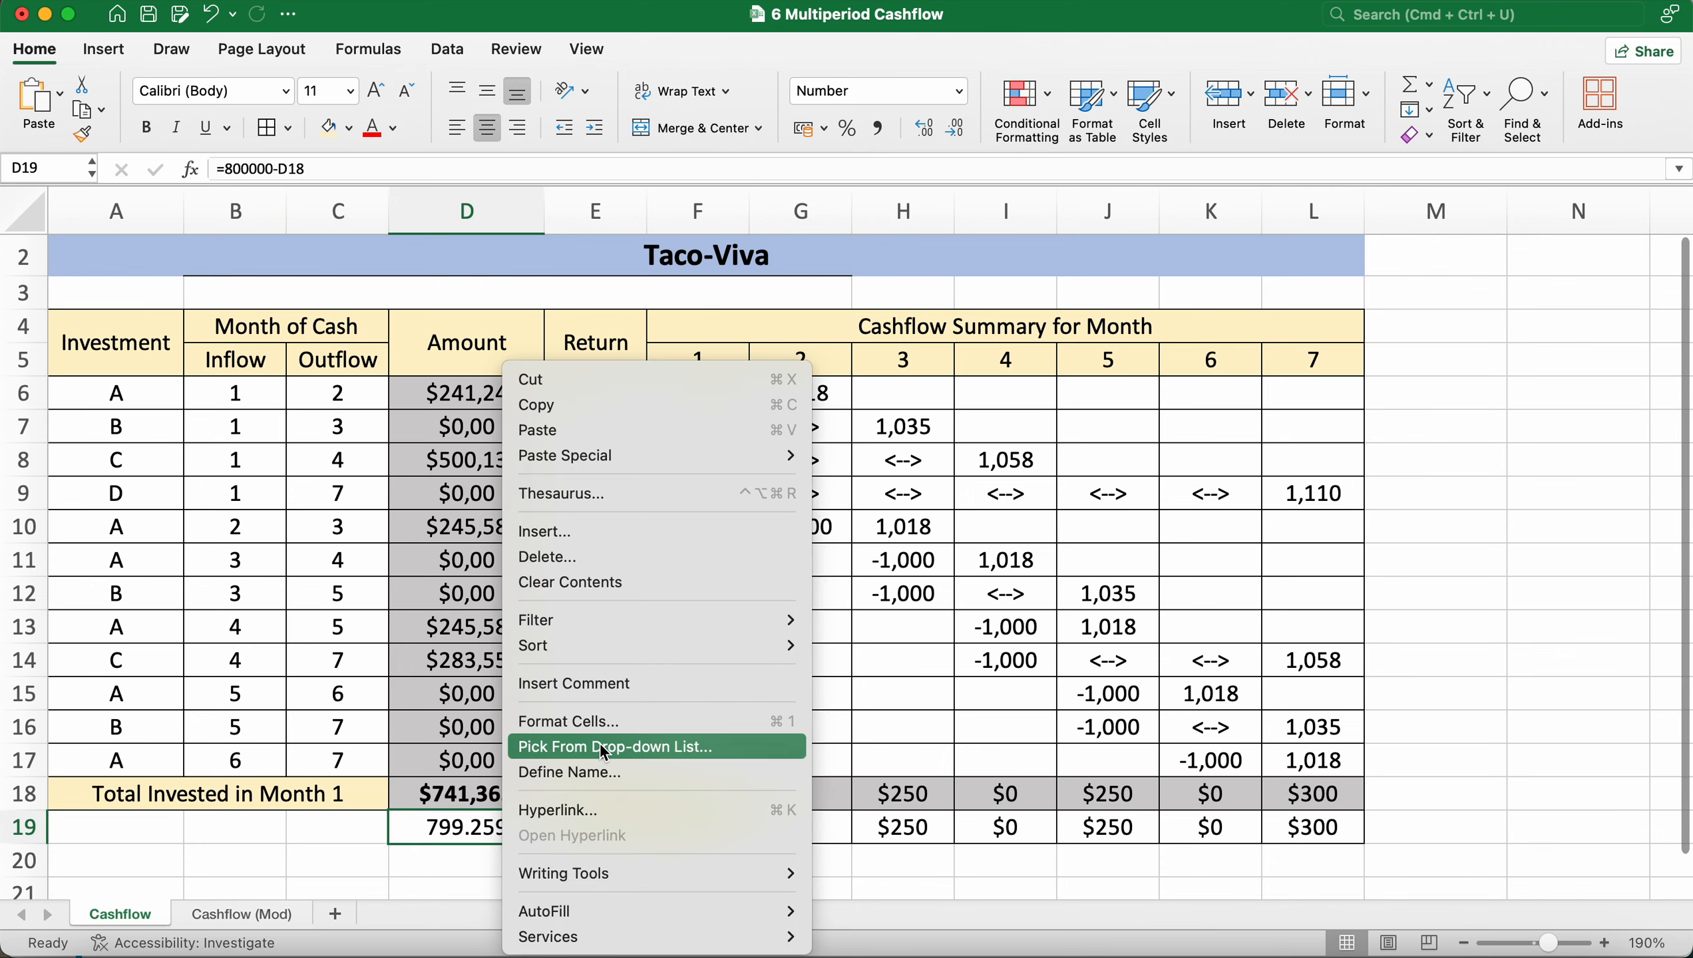
click(588, 723)
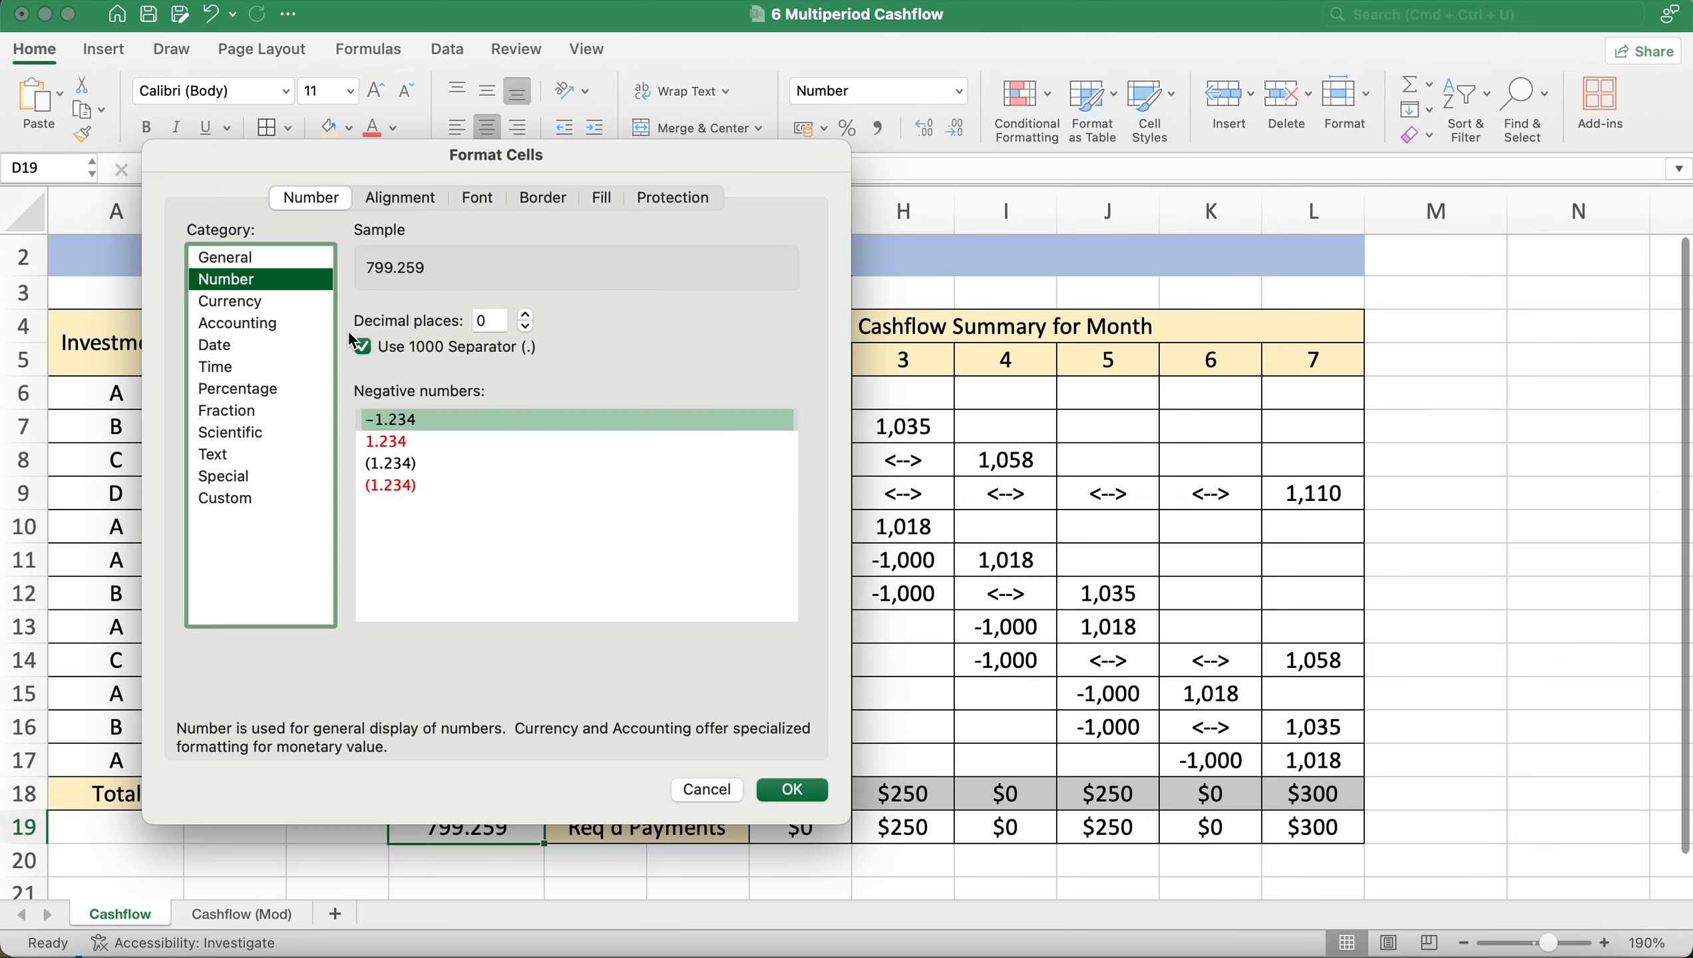
click(265, 303)
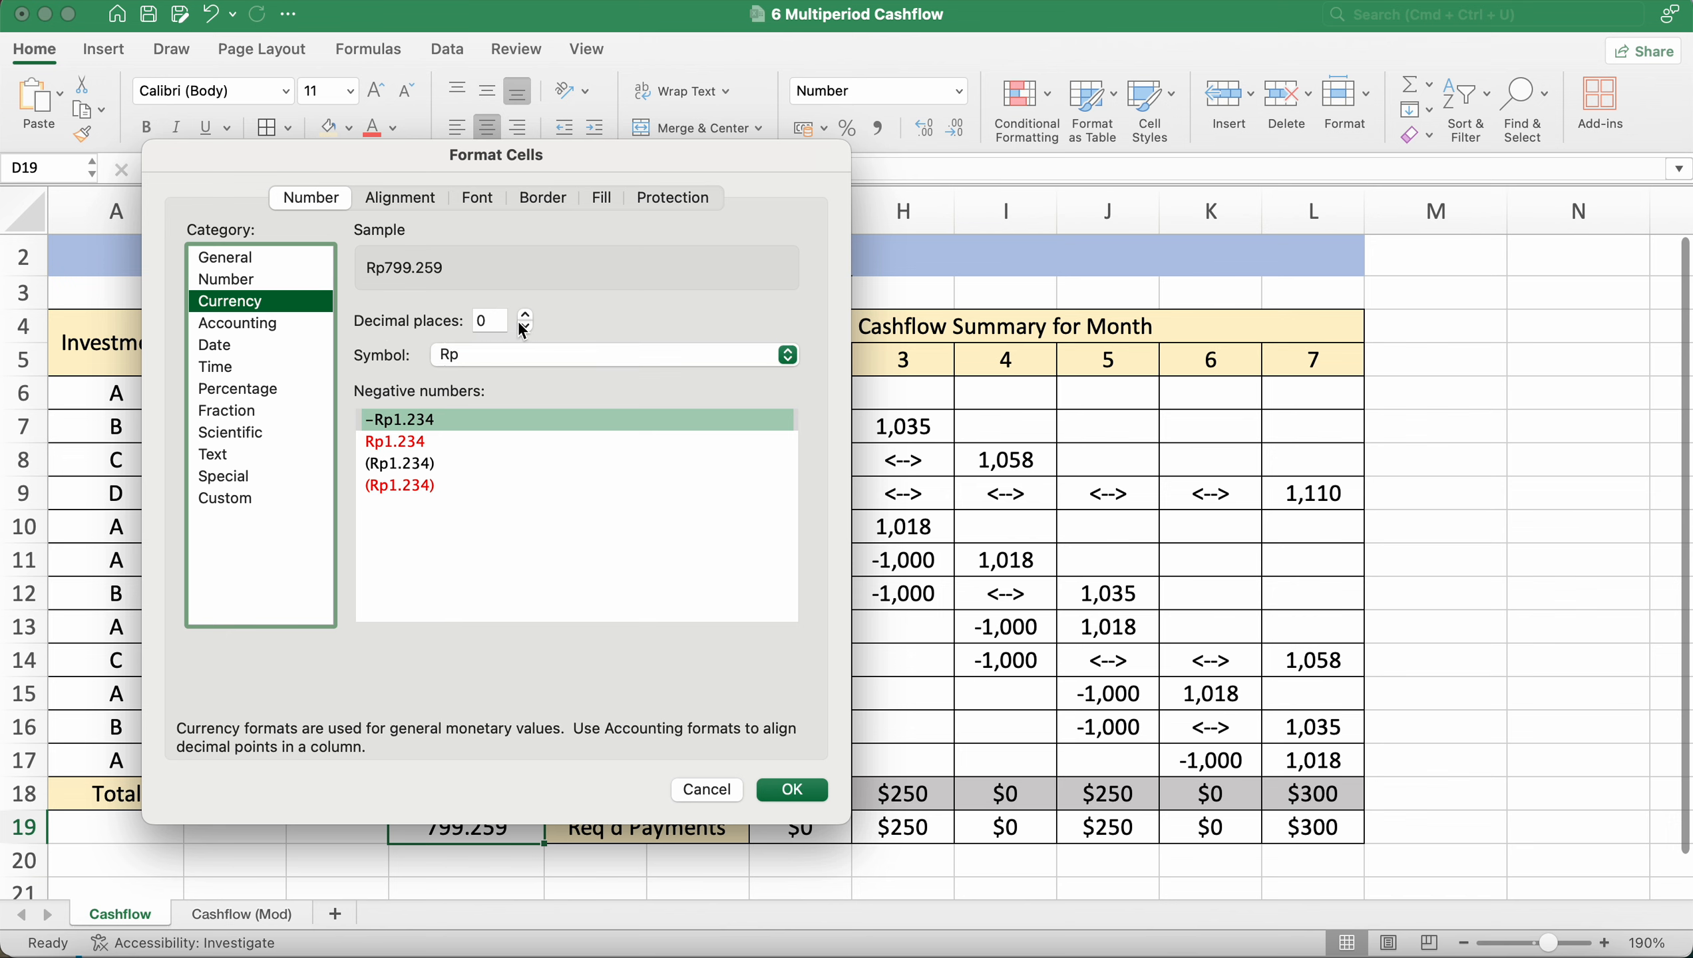
click(504, 345)
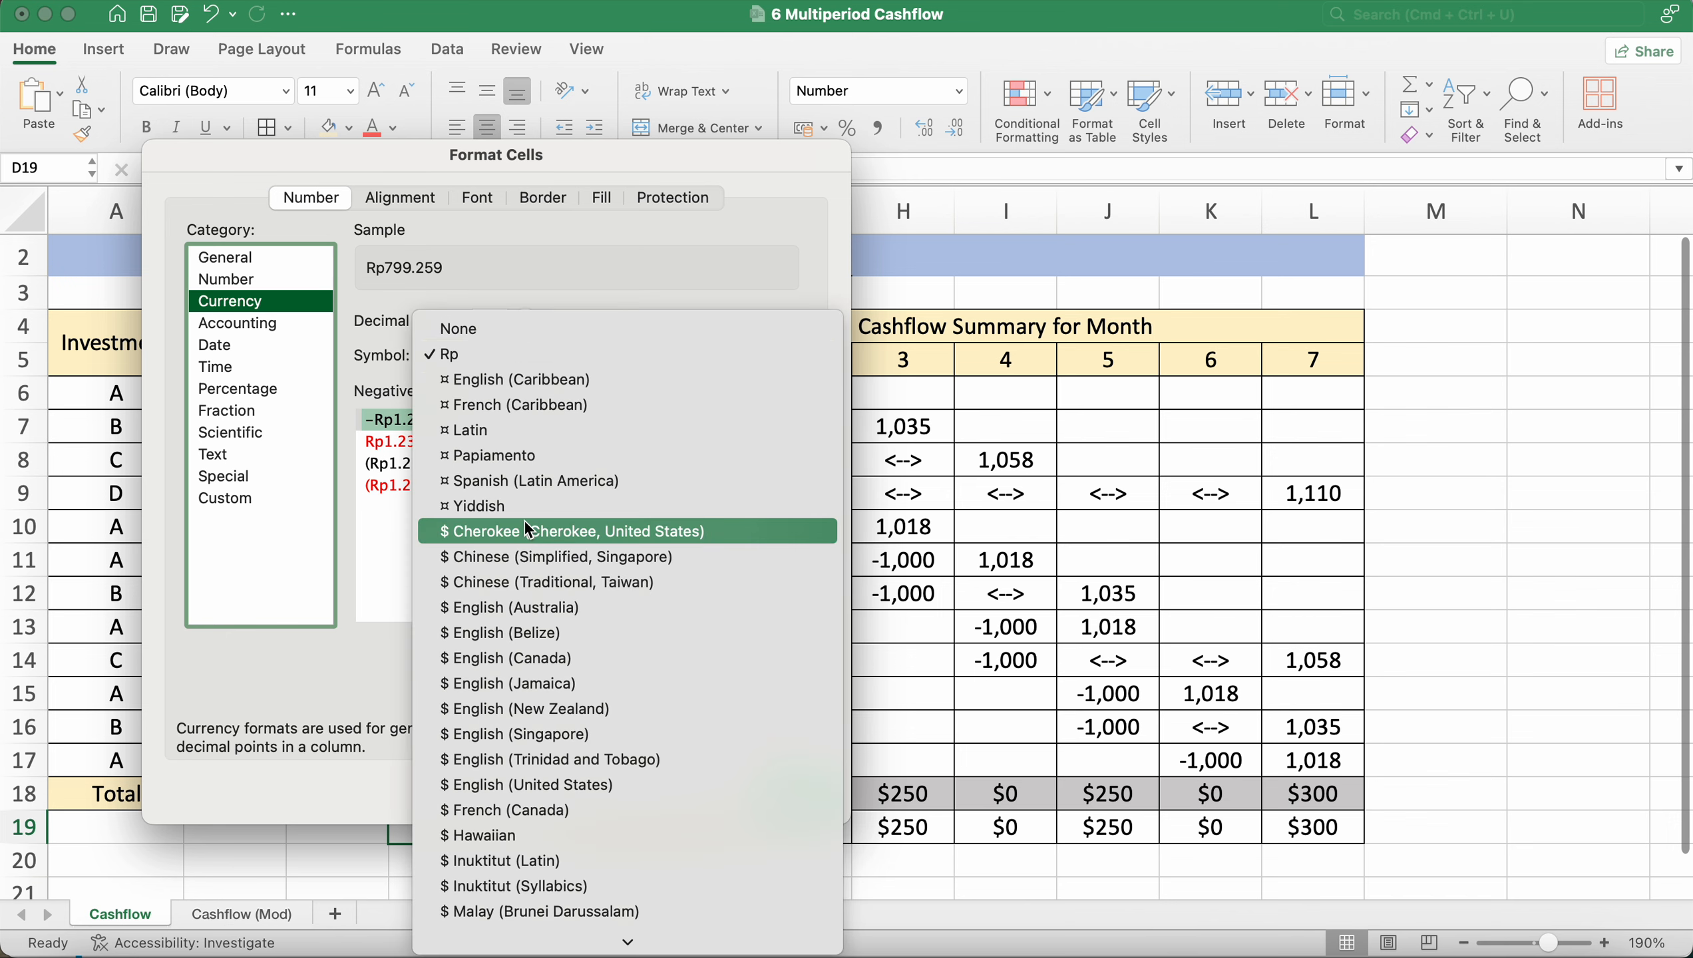
click(546, 609)
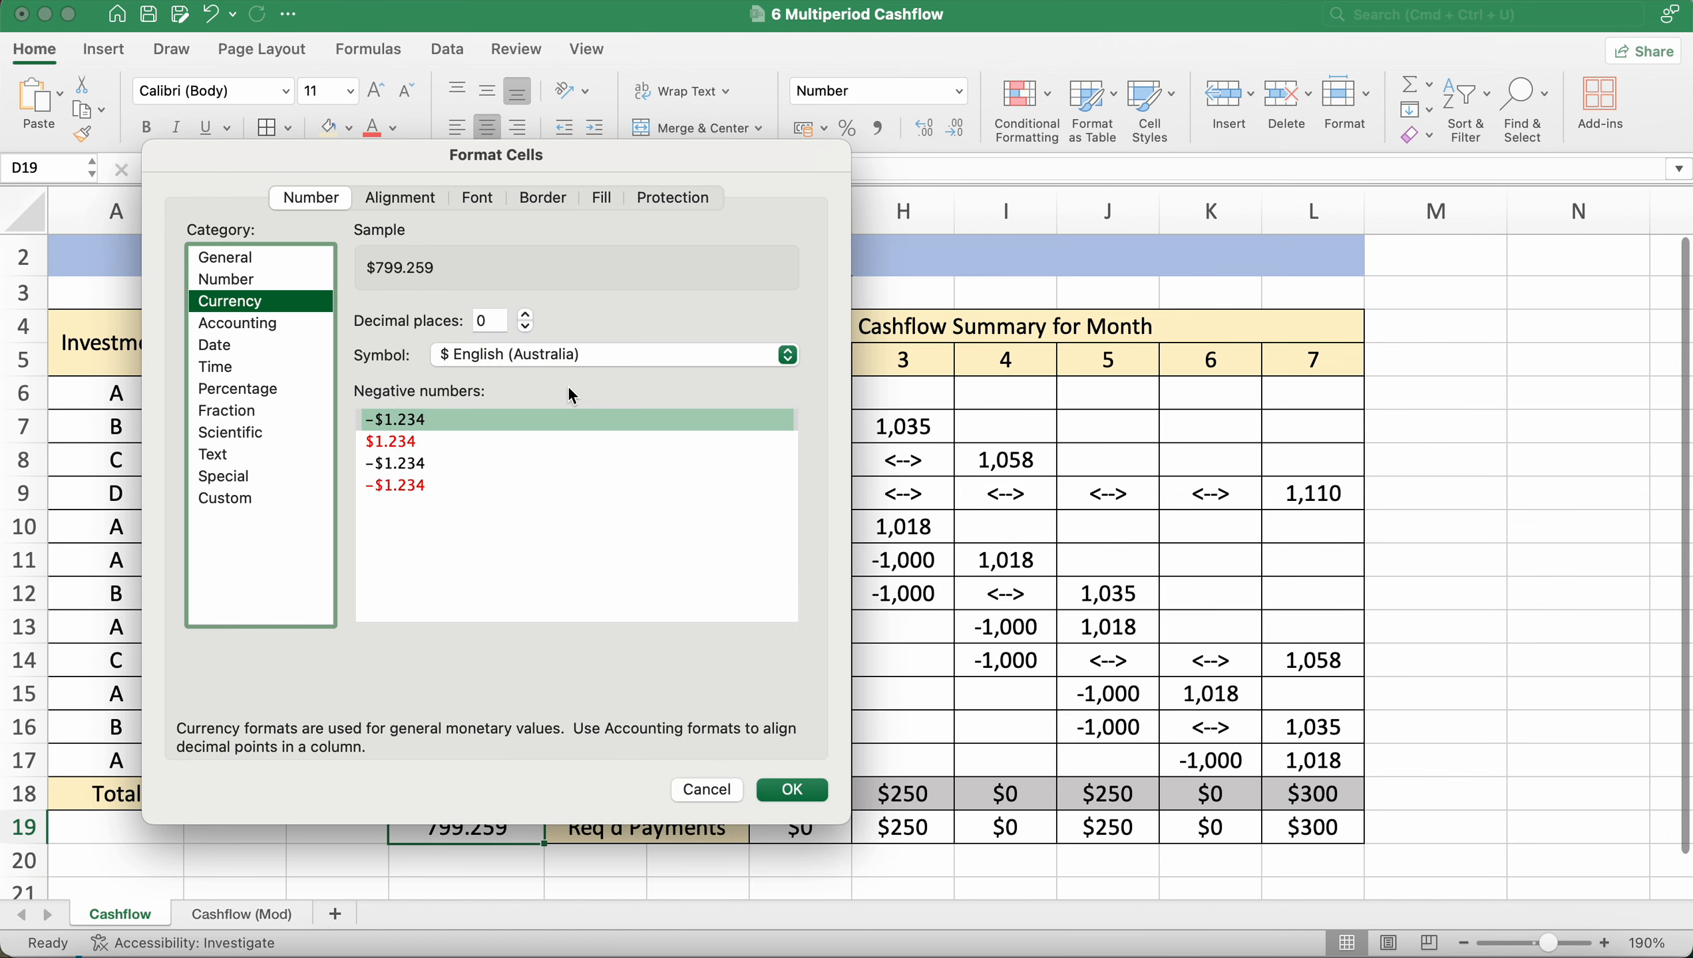
click(526, 315)
click(525, 315)
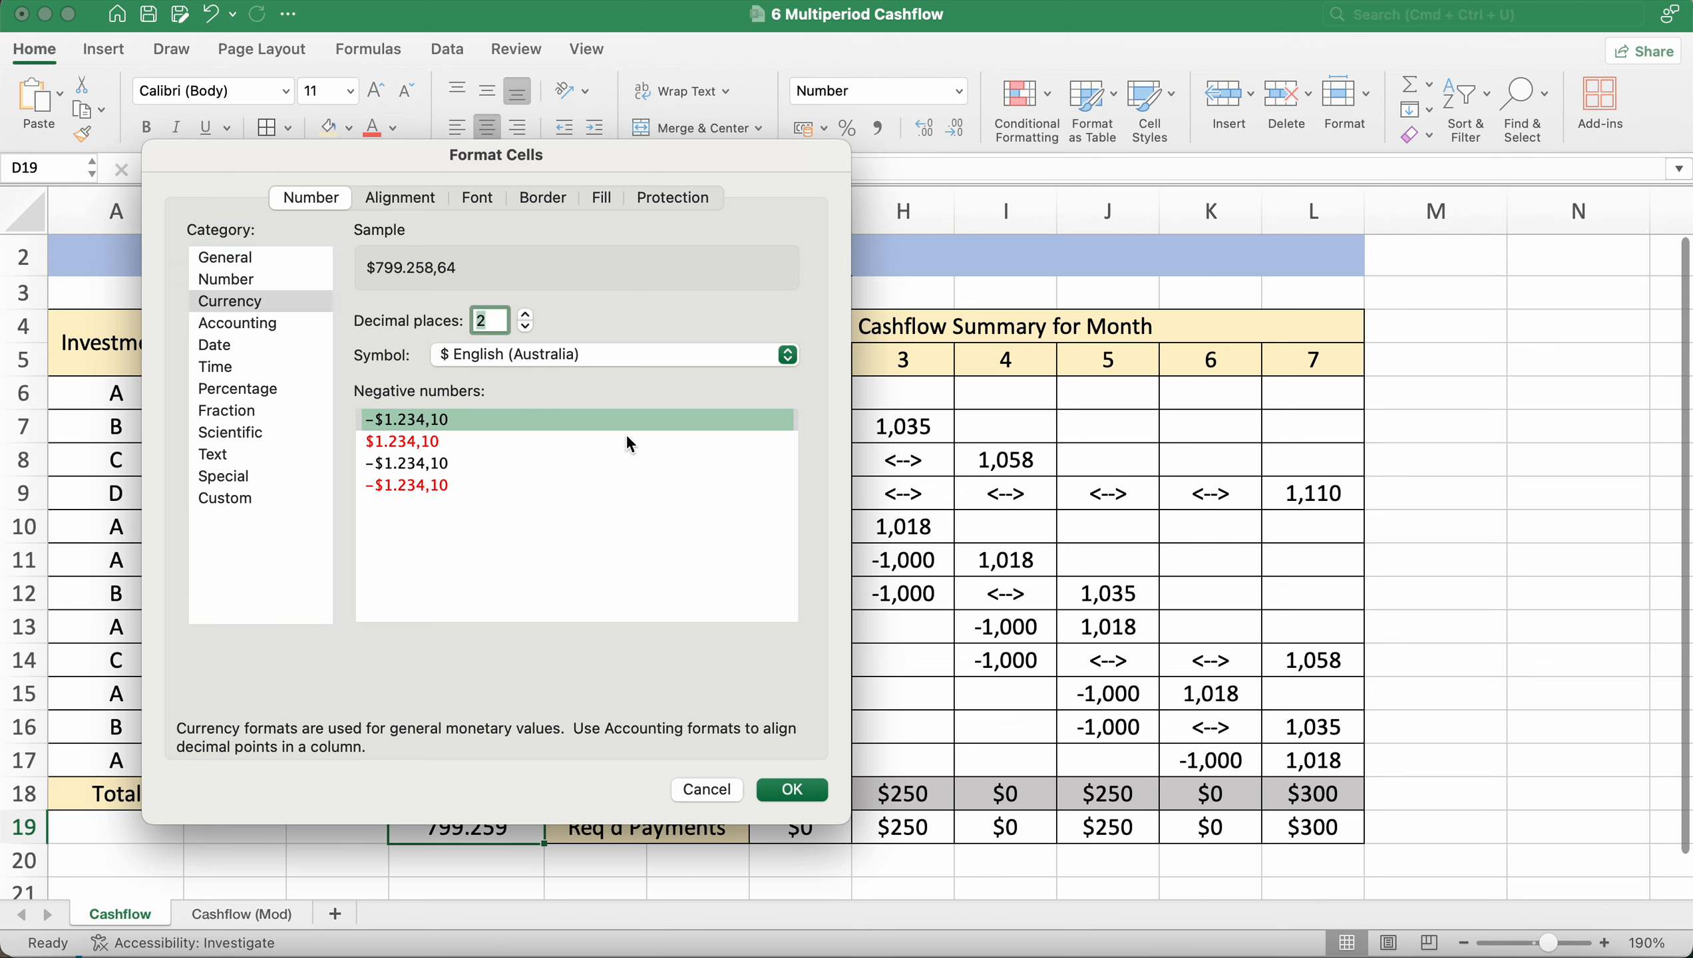
click(526, 316)
click(791, 790)
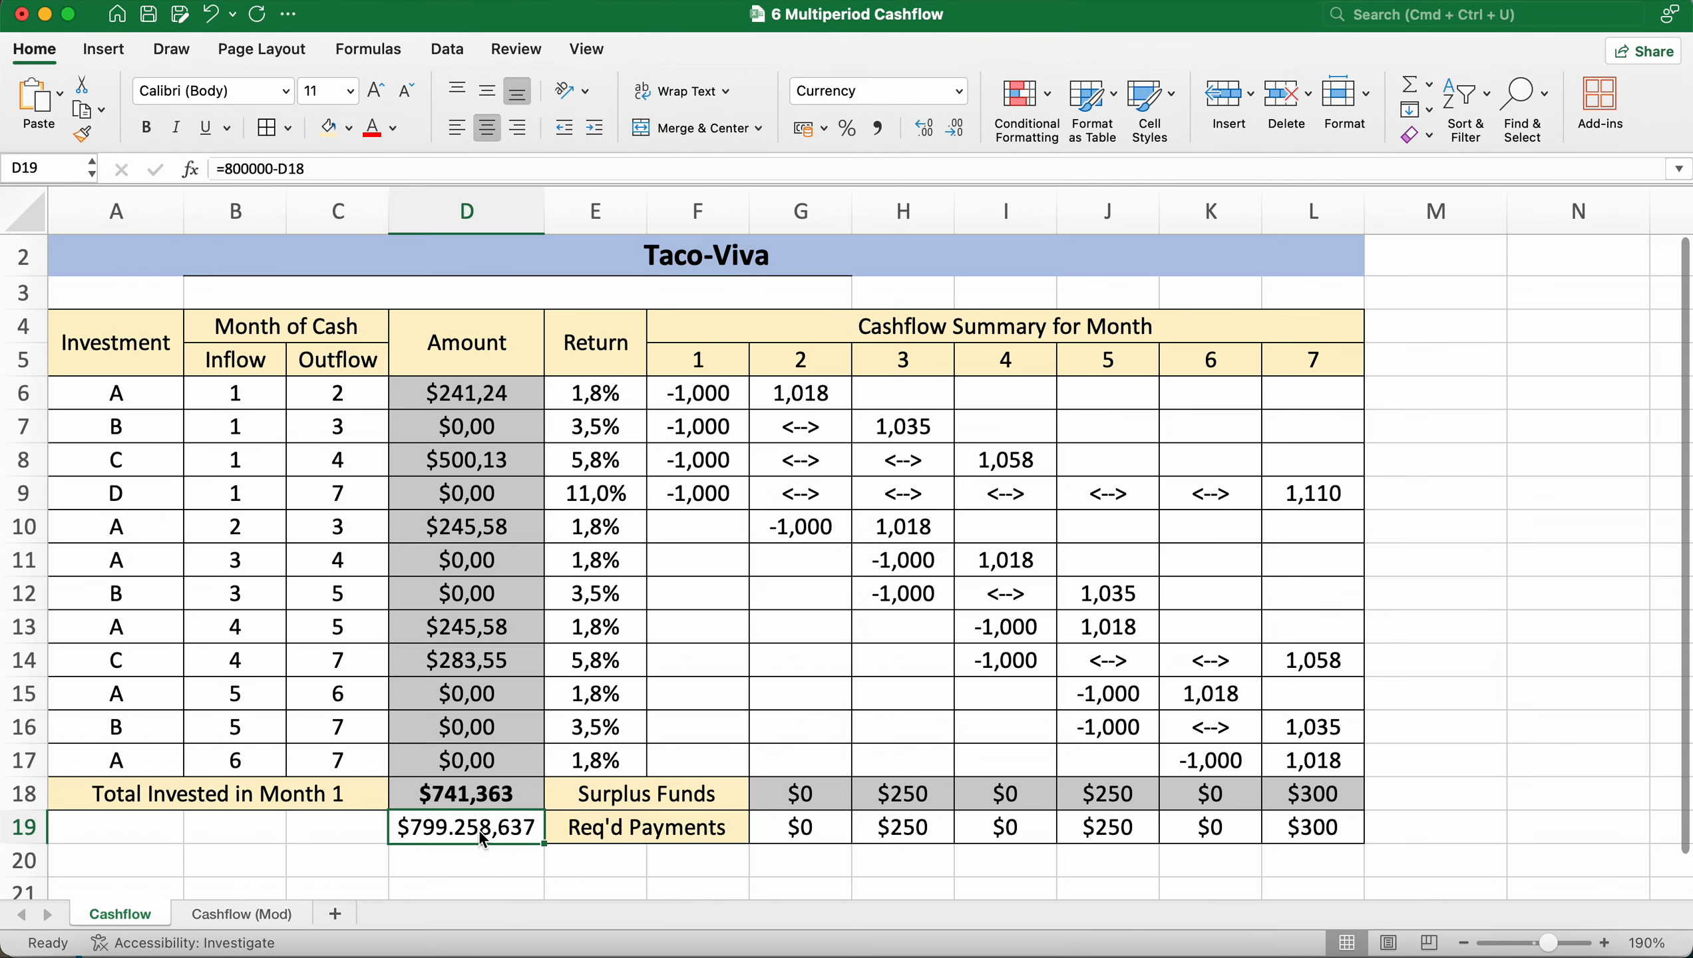
Step: Change the formula in D19 to =800-D18 so it uses thousands of dollars
double_click(479, 829)
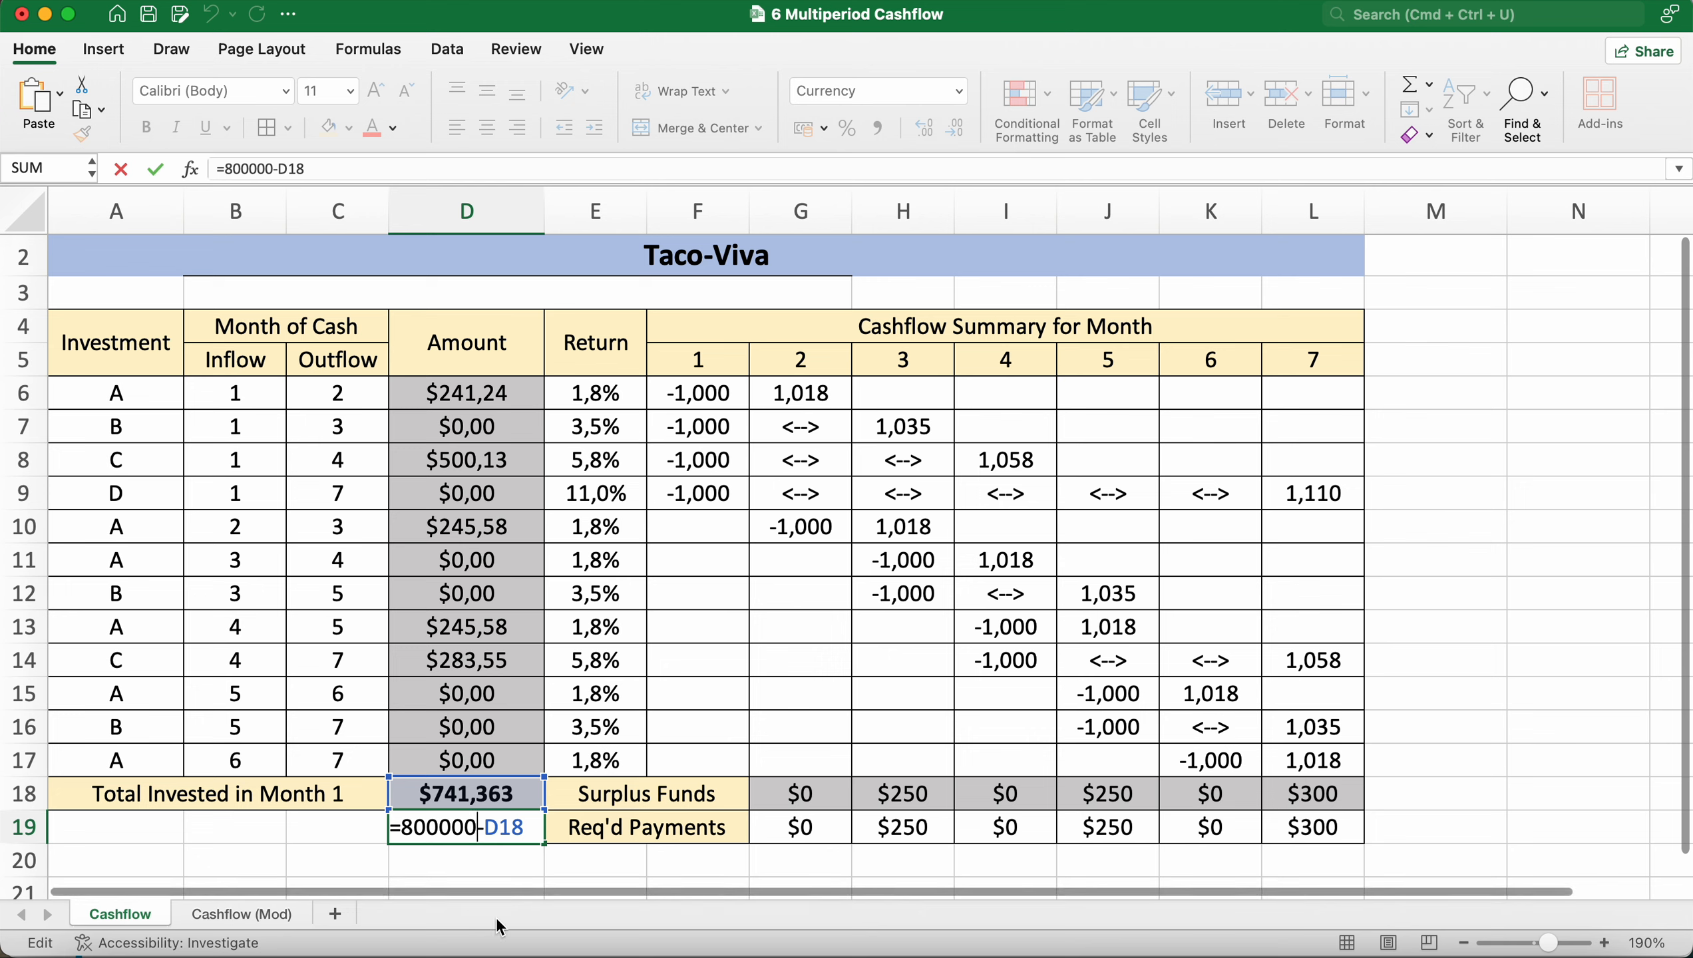
key(BackSpace)
key(BackSpace)
key(BackSpace)
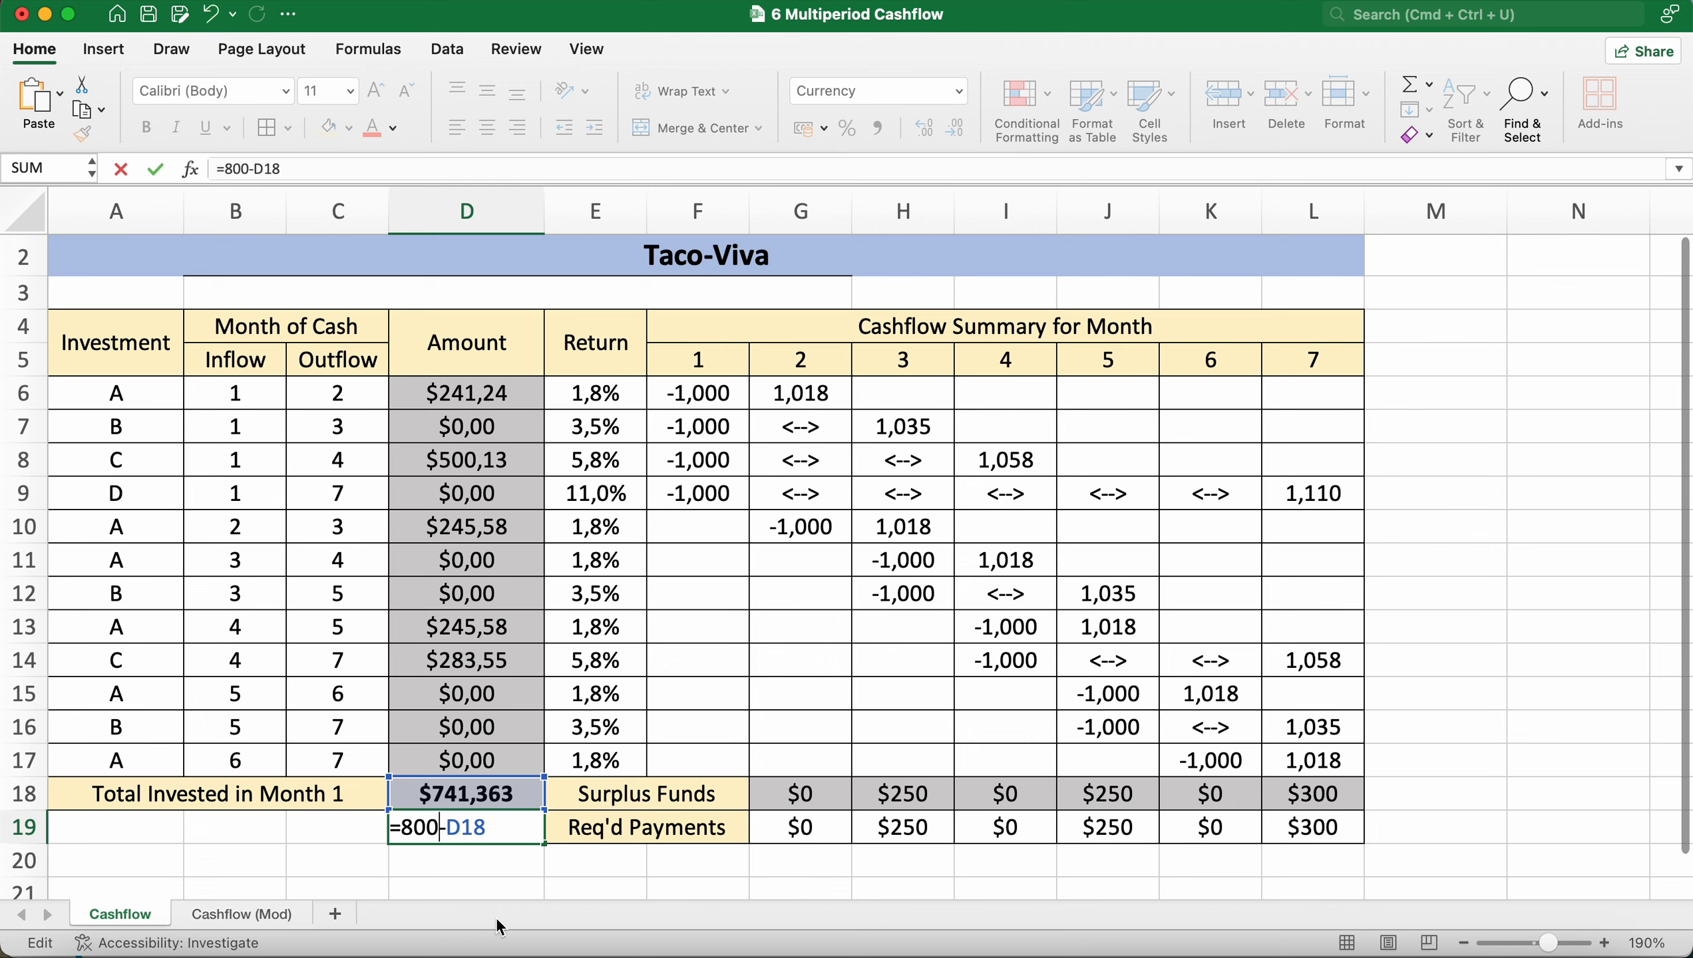
key(Return)
Step: Review the difference in D19 against the month 1 total in D18 and the month 7 required payment
click(499, 833)
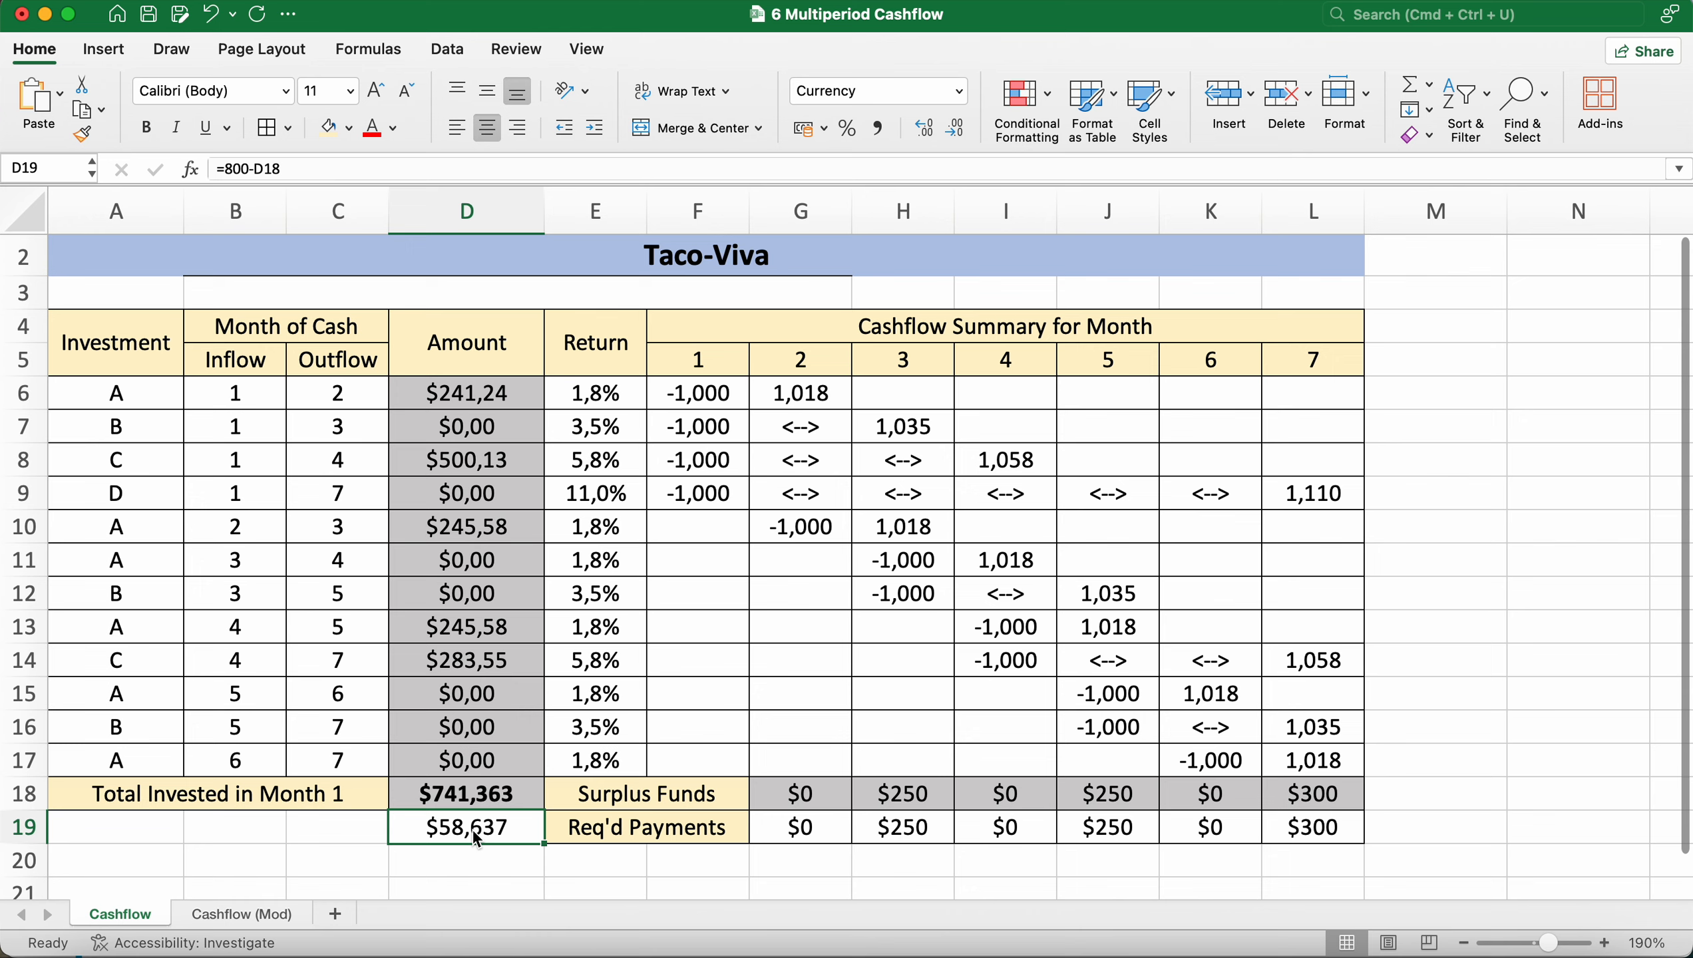
click(453, 804)
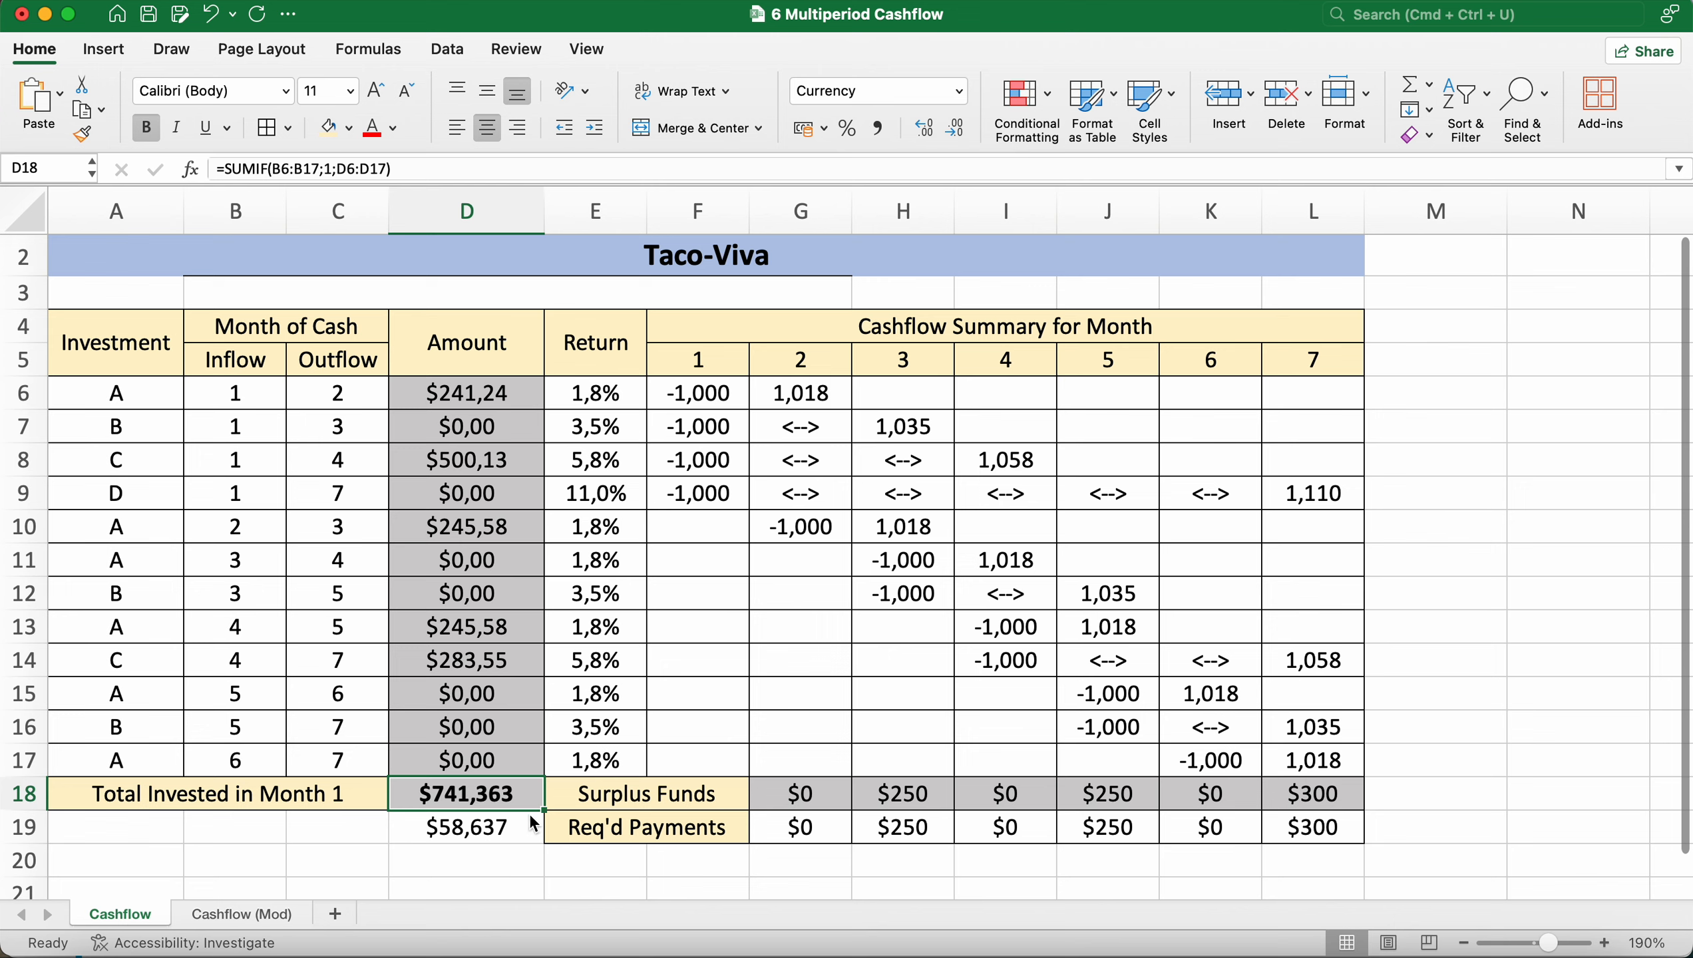
click(515, 834)
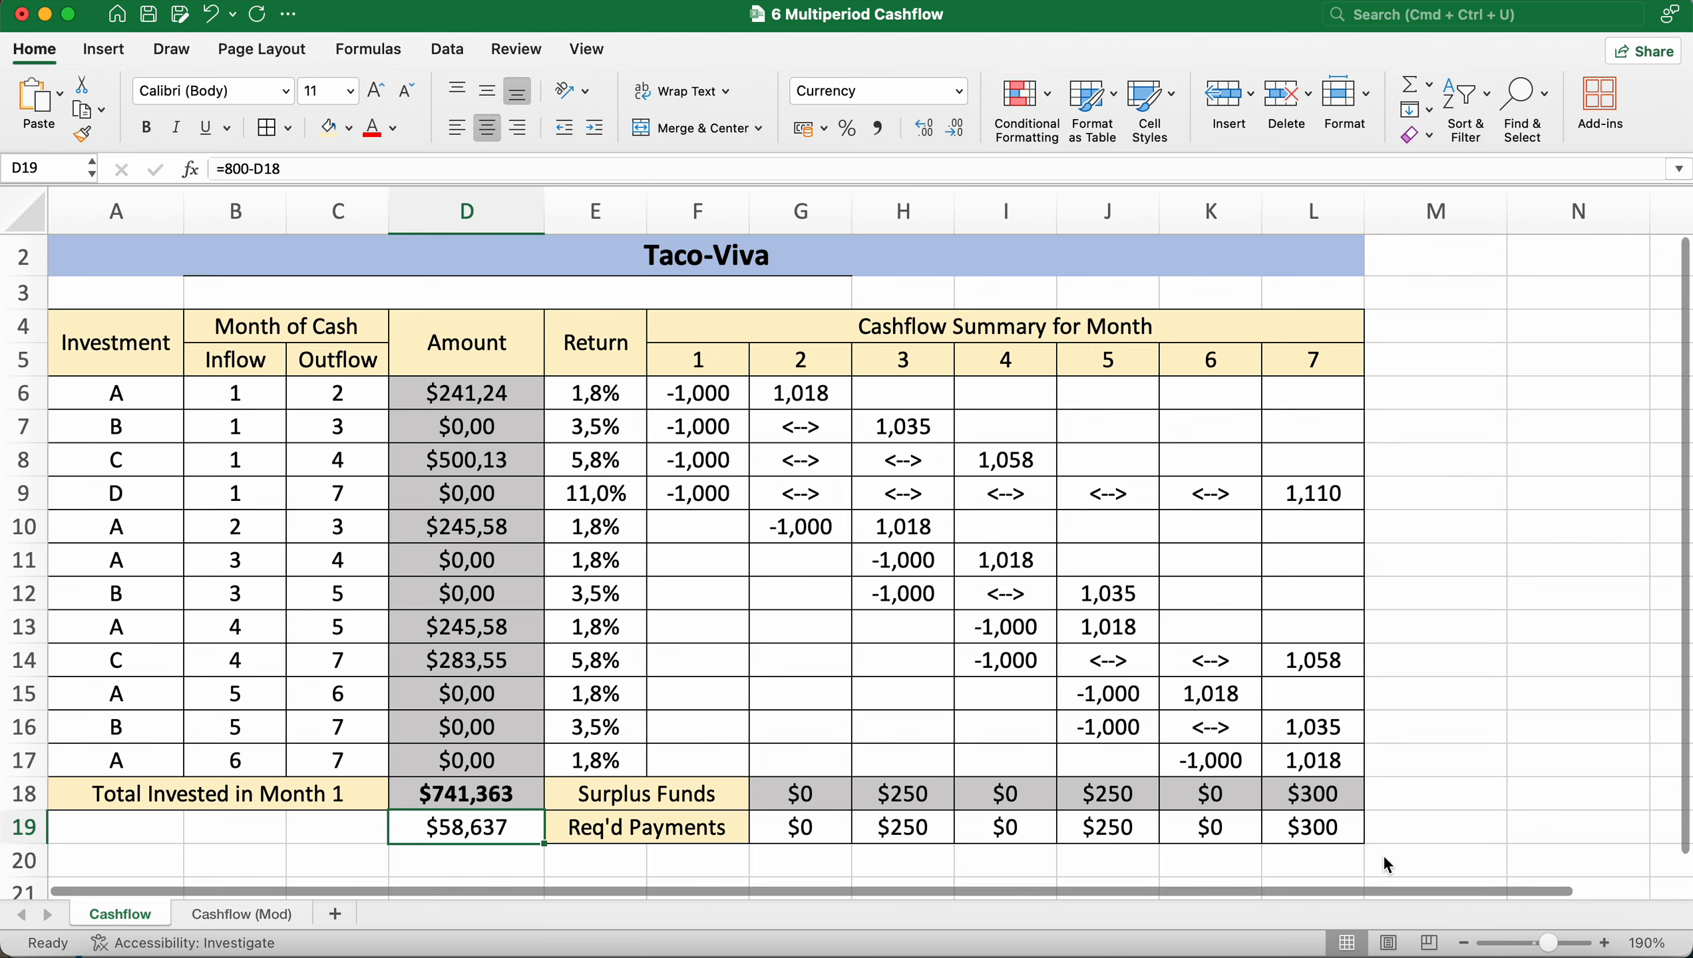
click(1333, 835)
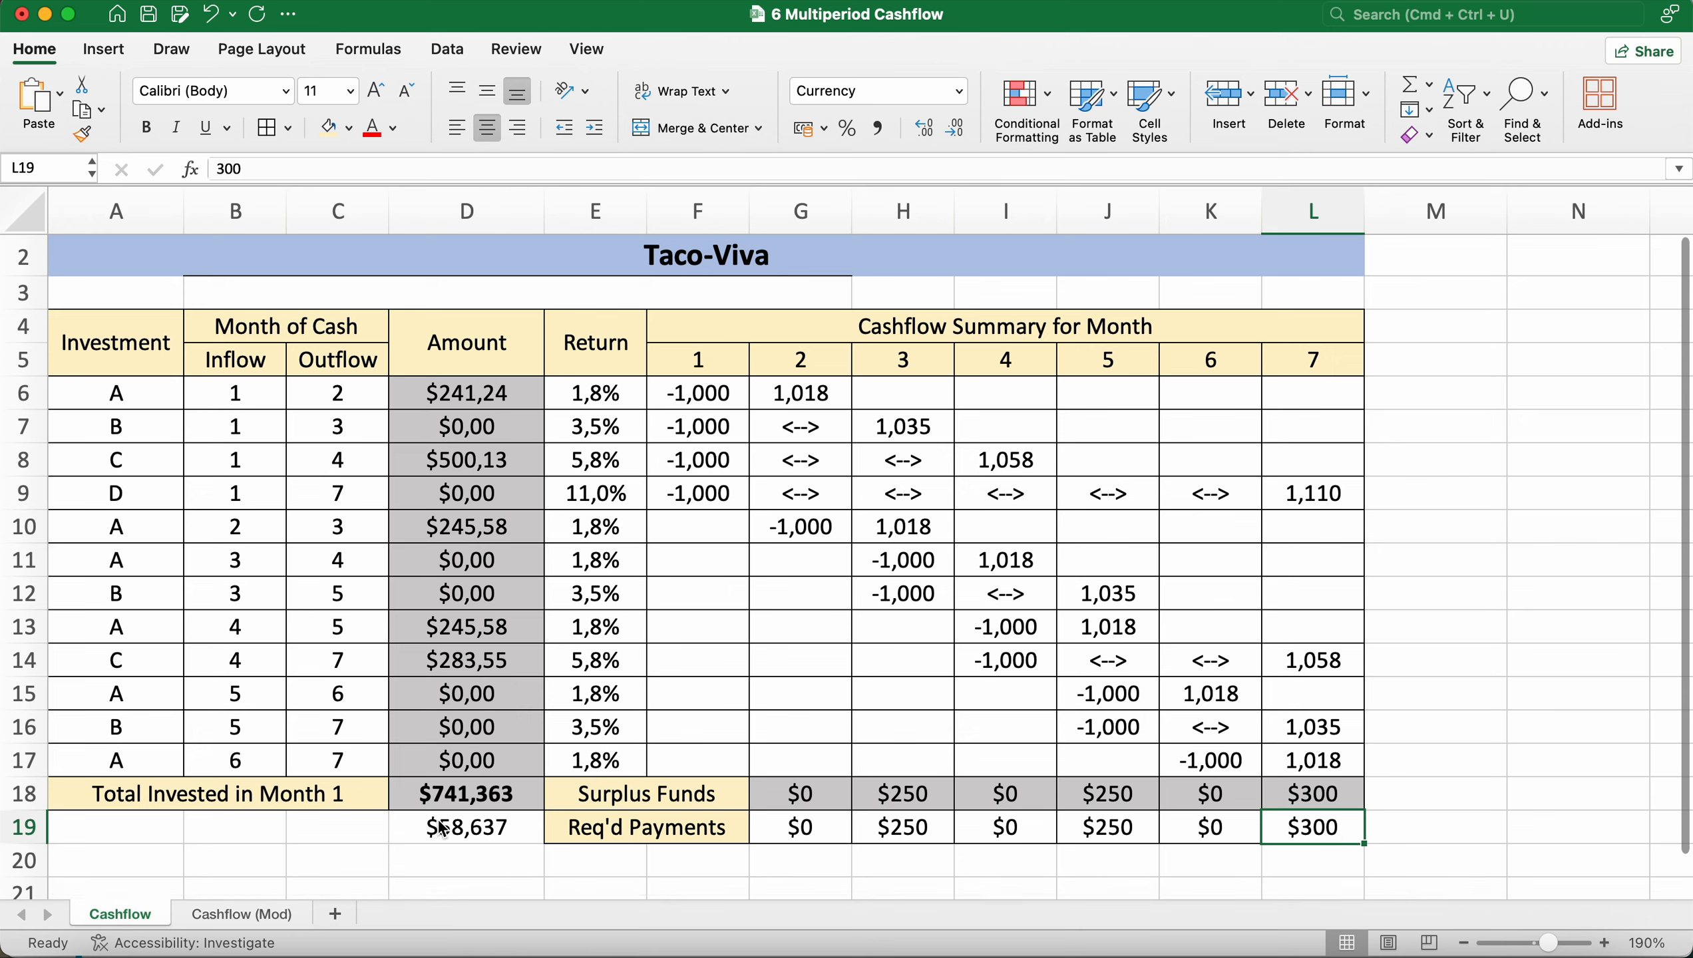
click(461, 802)
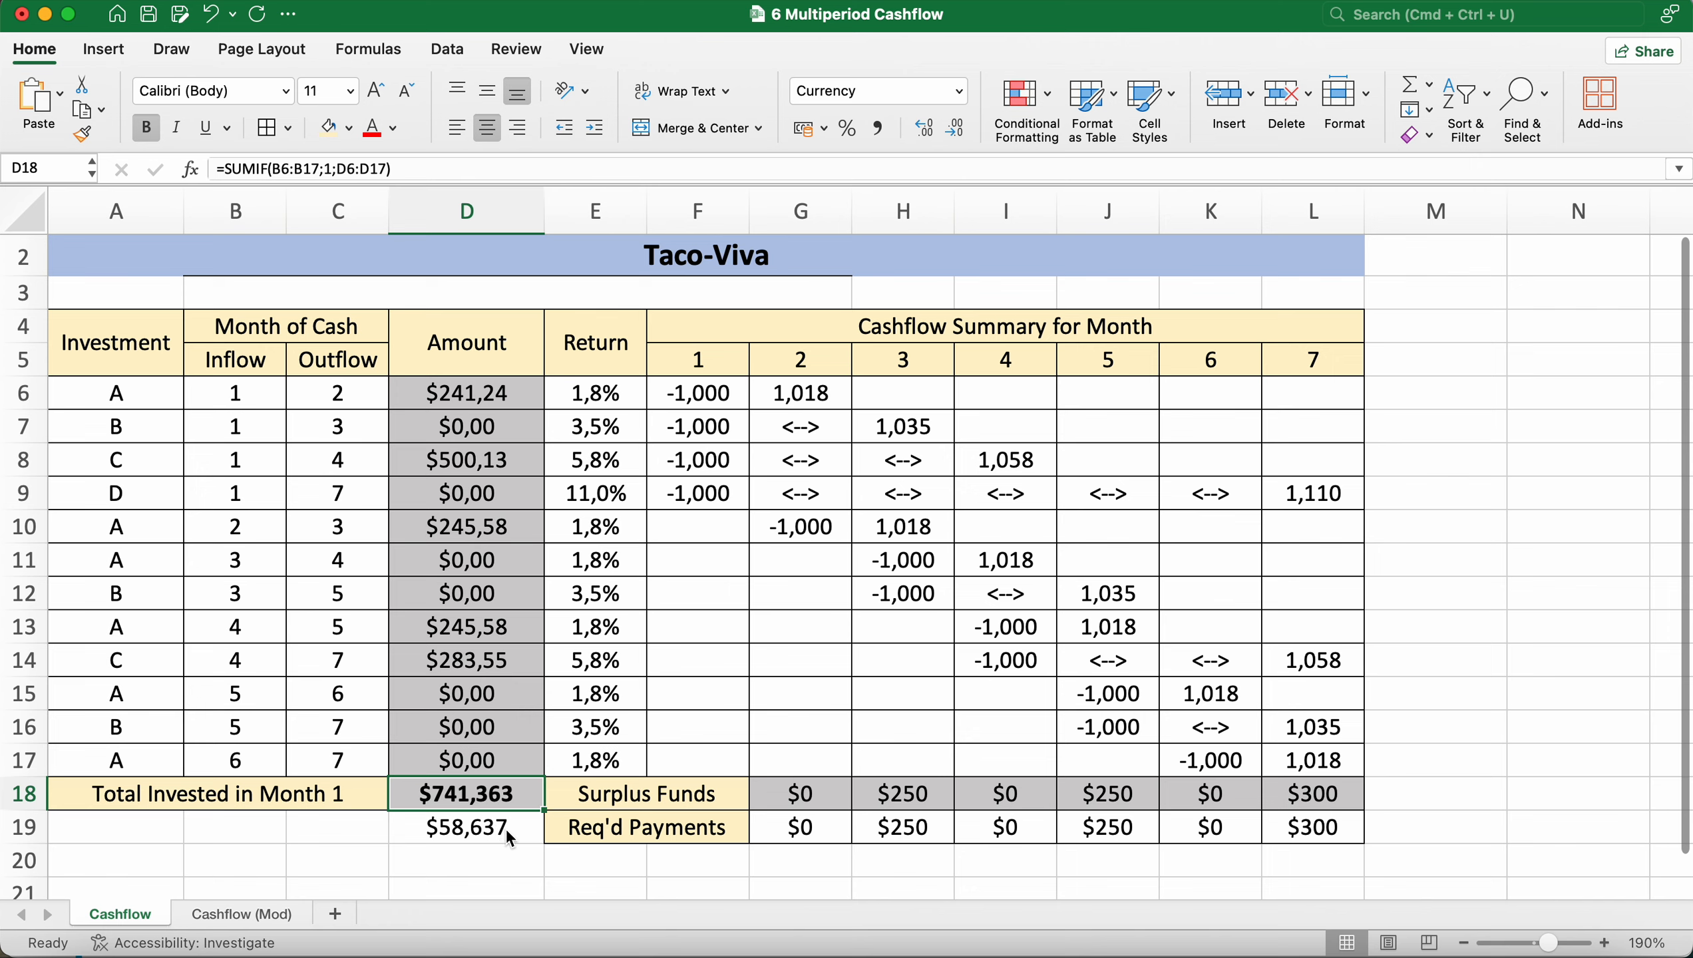
Step: Switch to the Spreadsheet Modeling & Decision Analysis PDF and look through the Taco-Viva example up to section 3.14.5, Solving the Problem
click(505, 828)
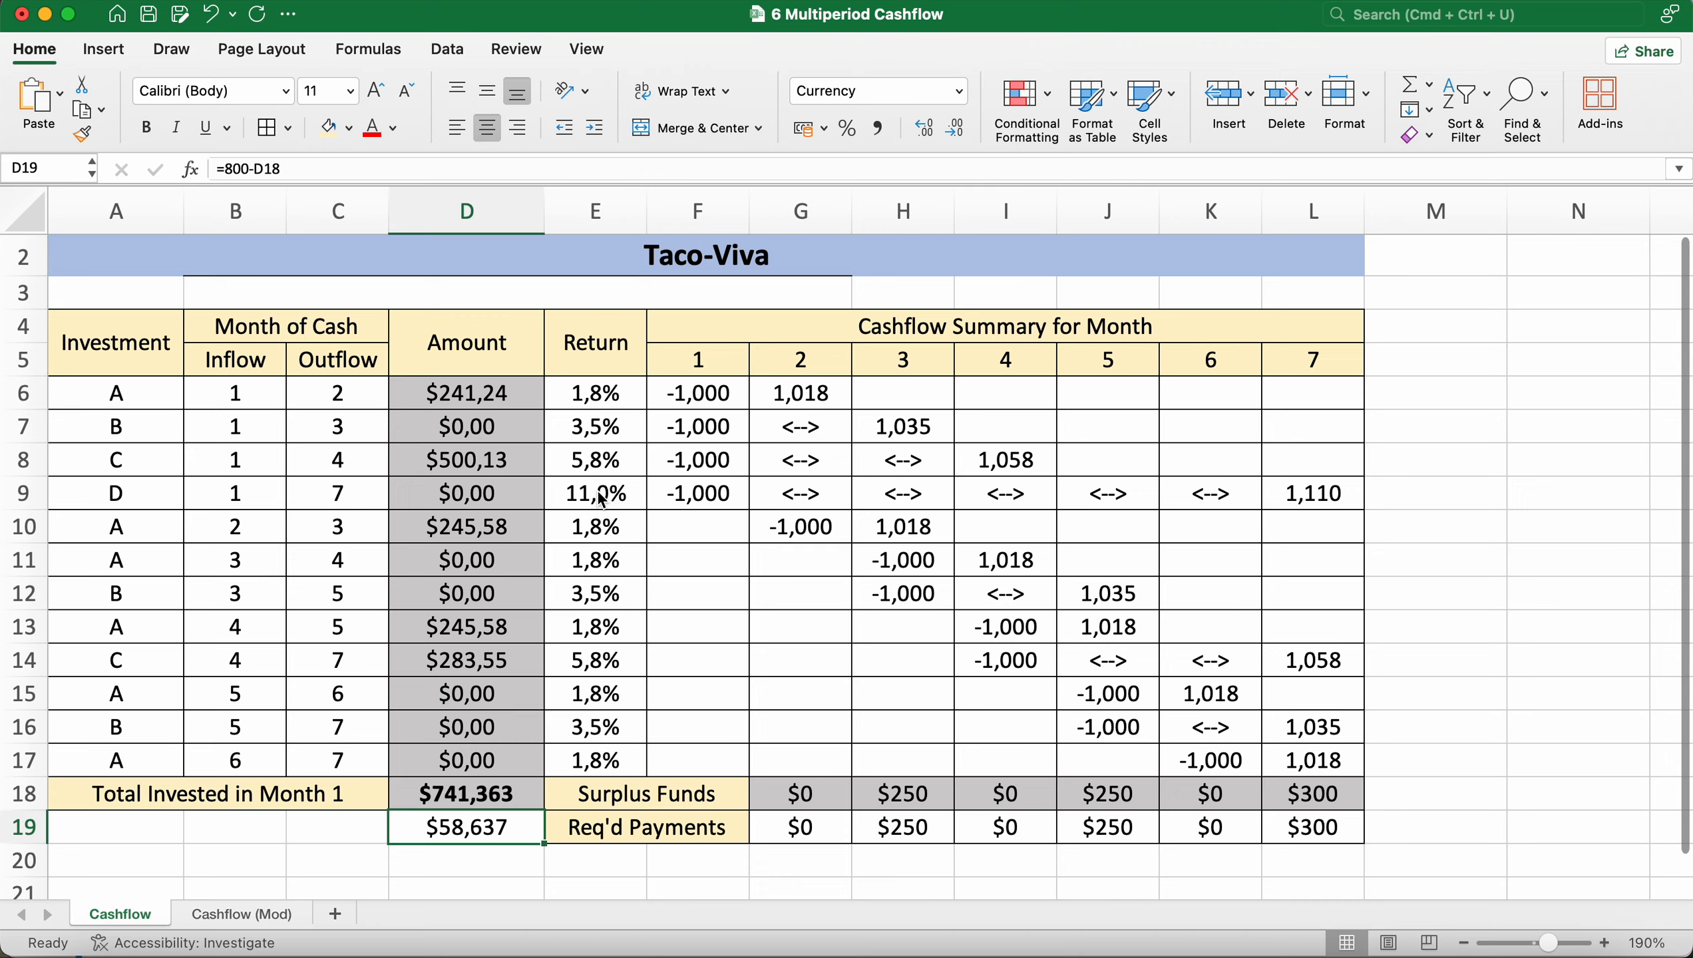
key(super+Tab)
scroll(741, 590, down, 5)
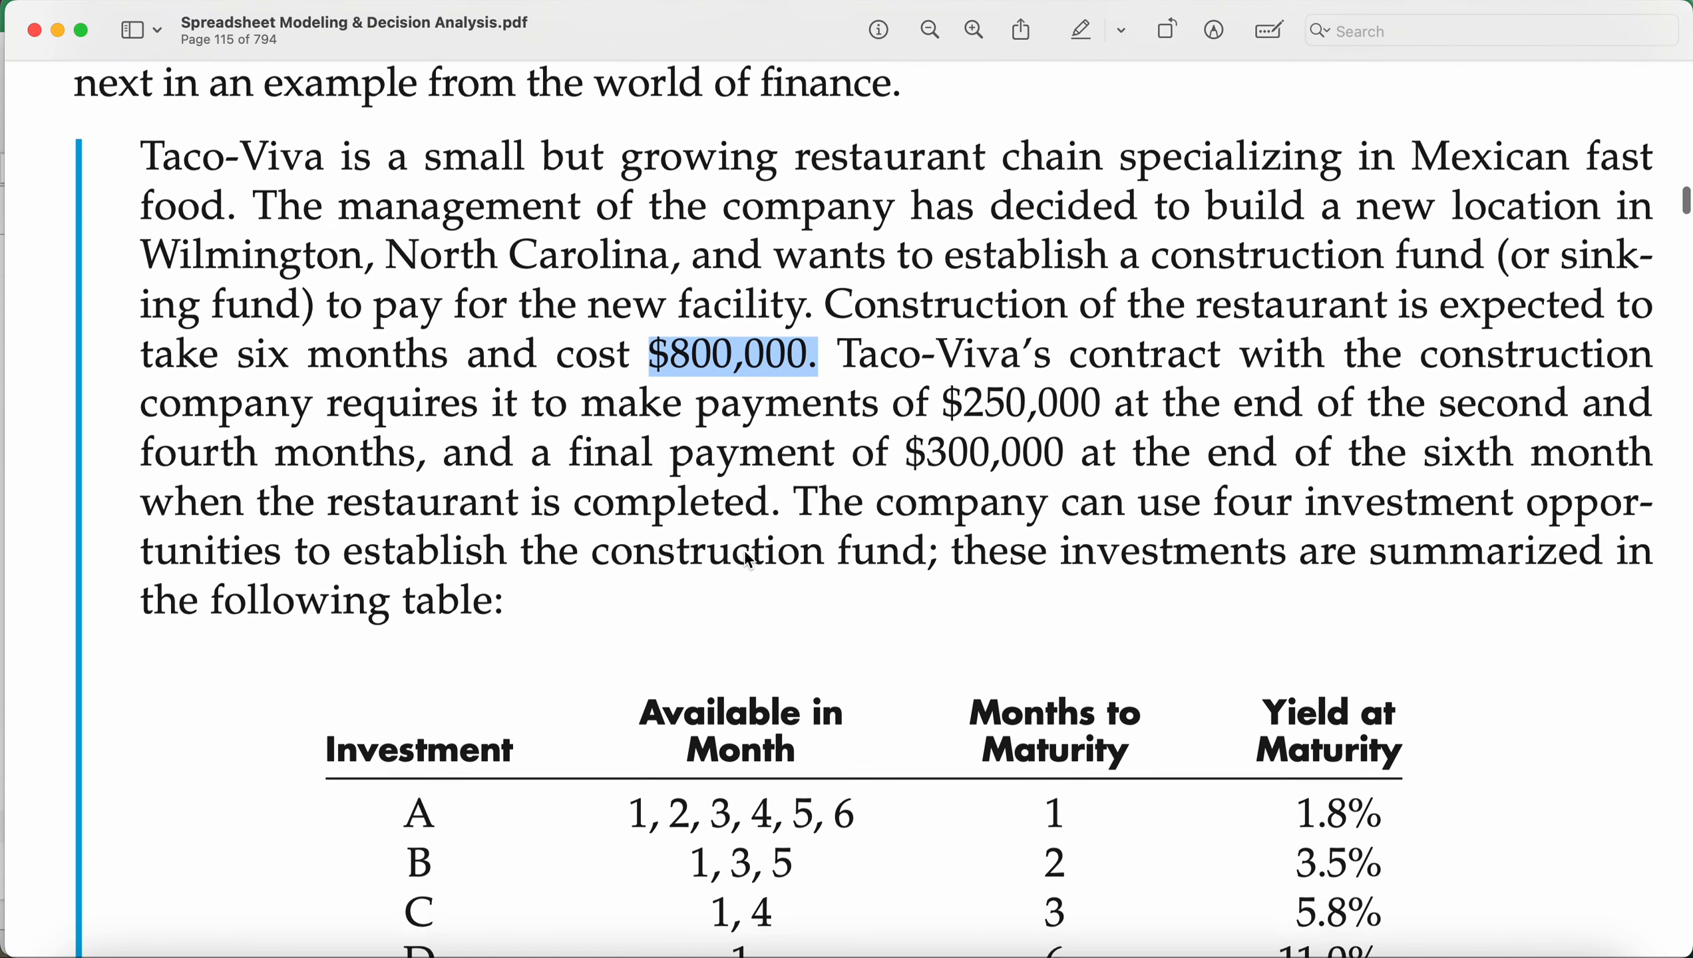
click(738, 594)
scroll(738, 594, down, 20)
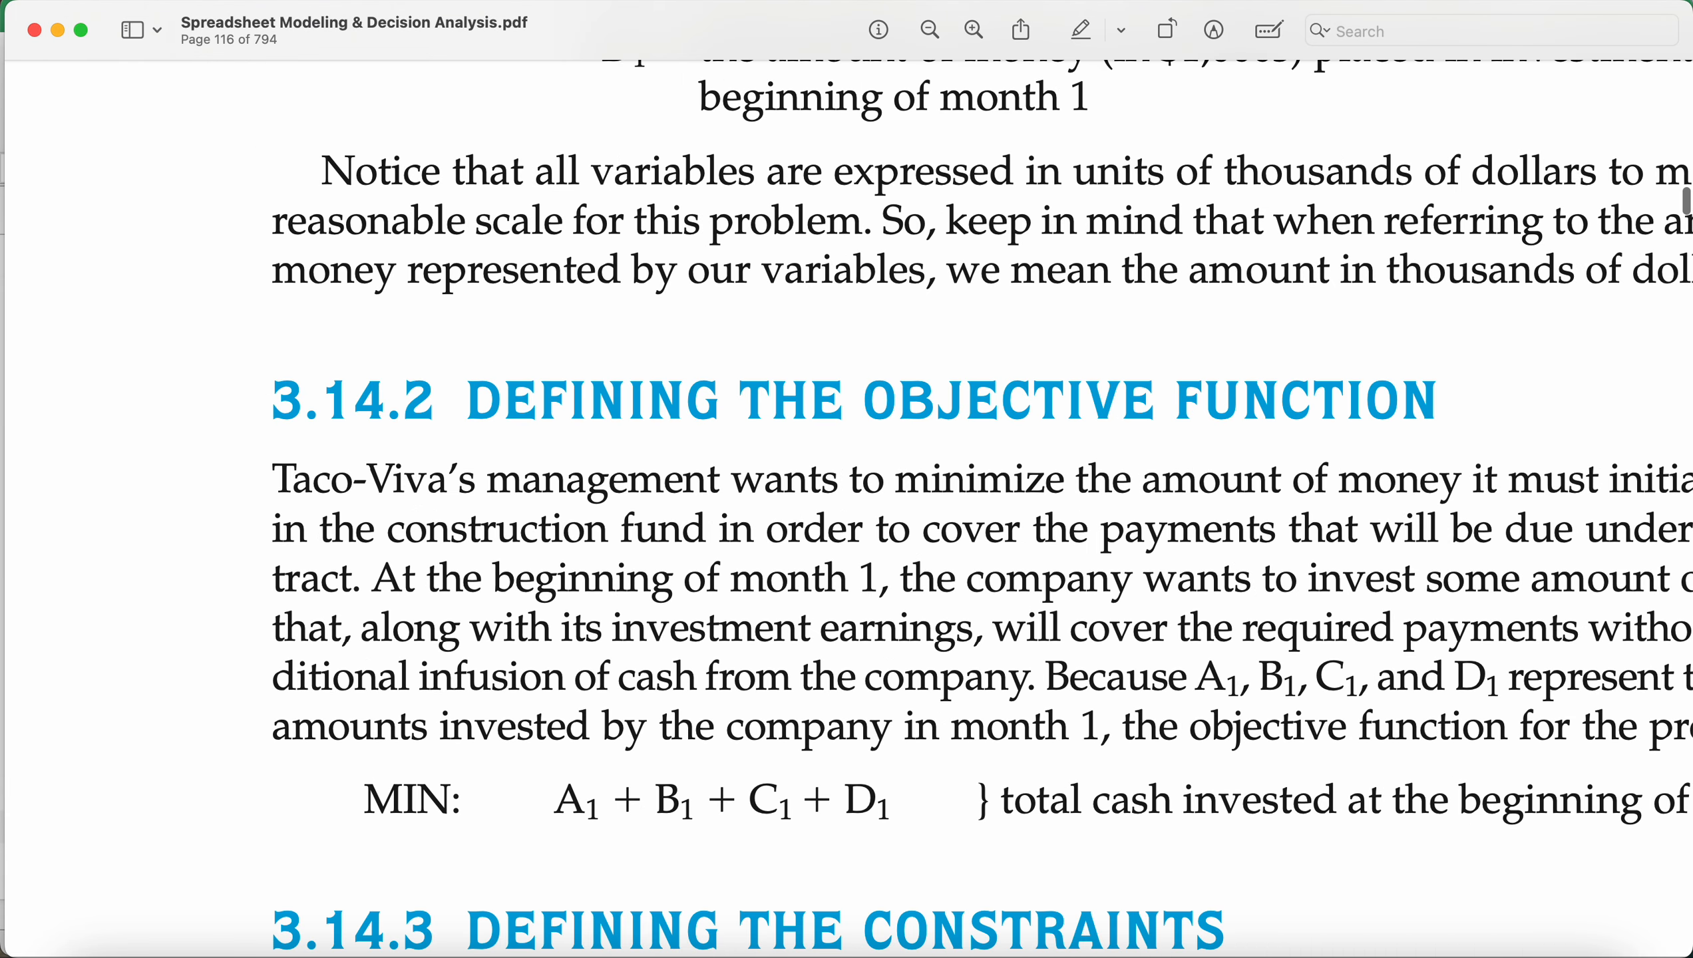
scroll(847, 509, down, 20)
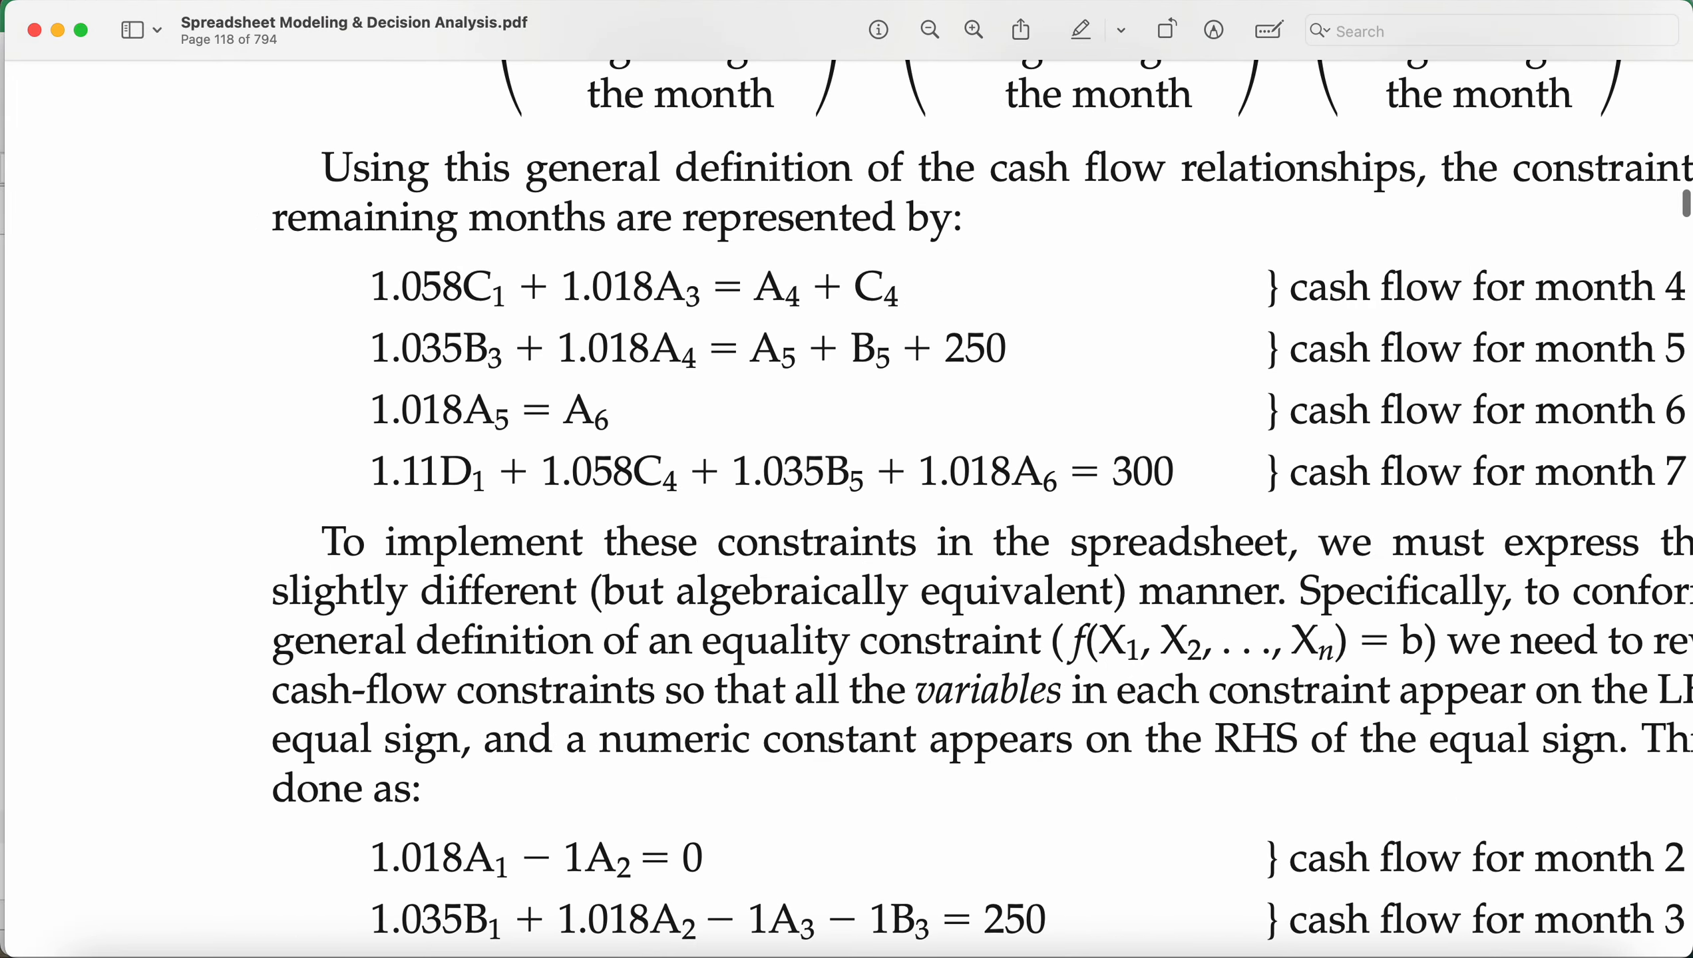
scroll(848, 510, down, 20)
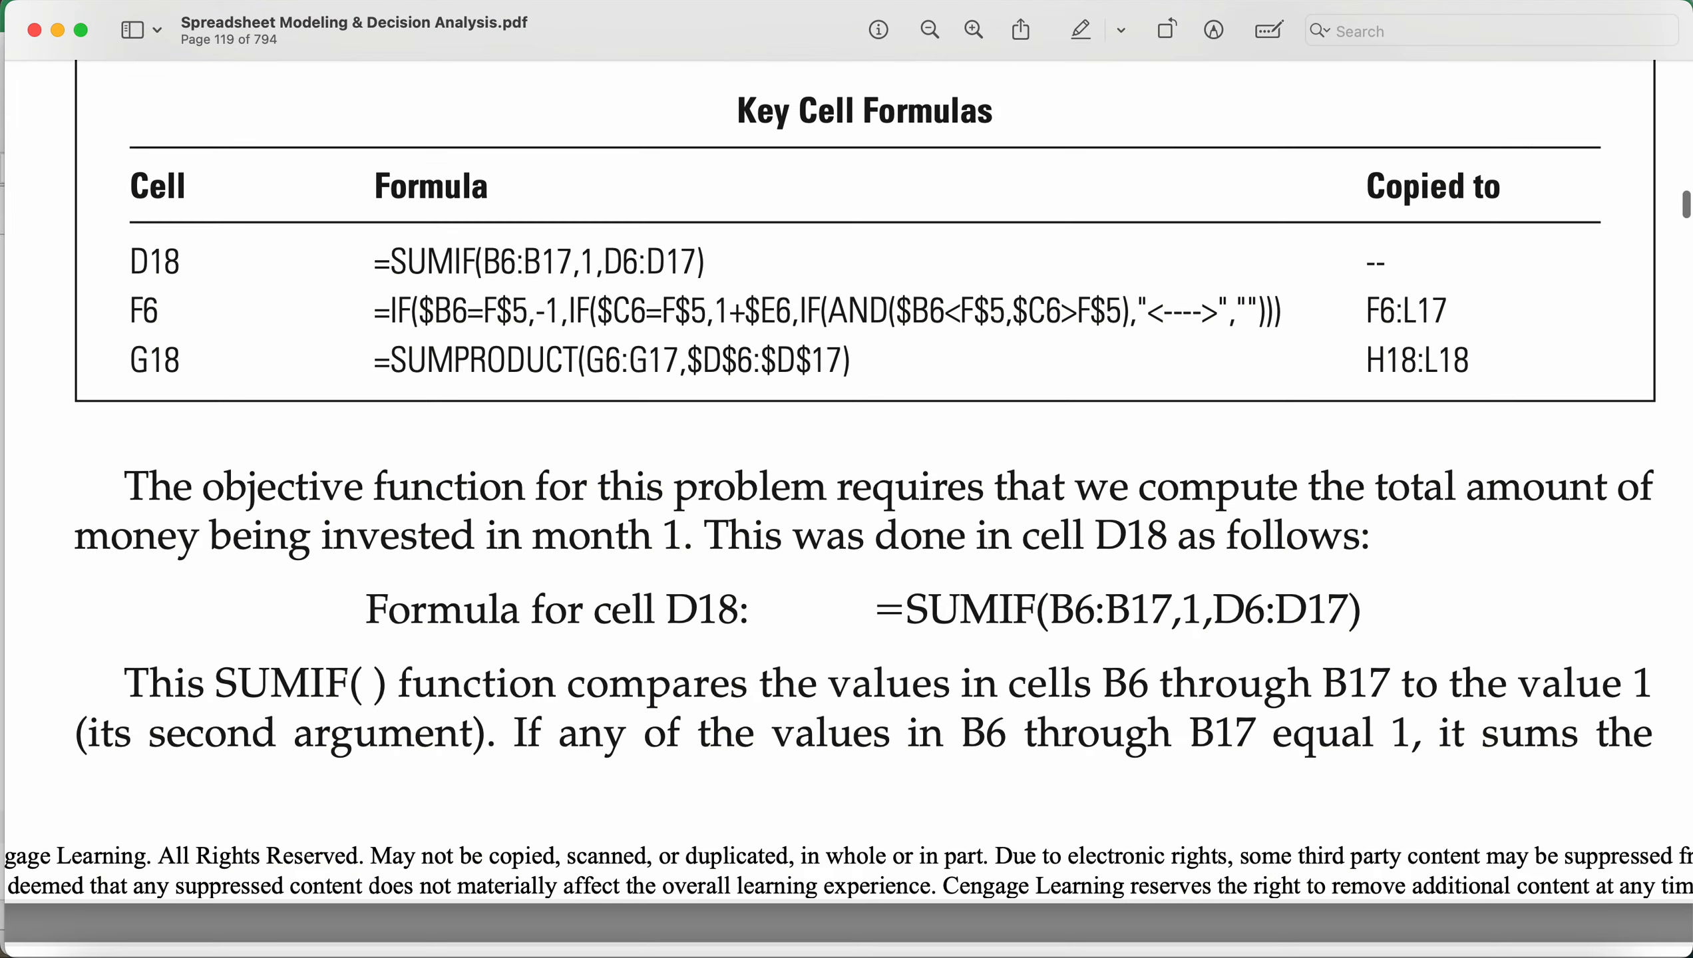
scroll(848, 509, down, 20)
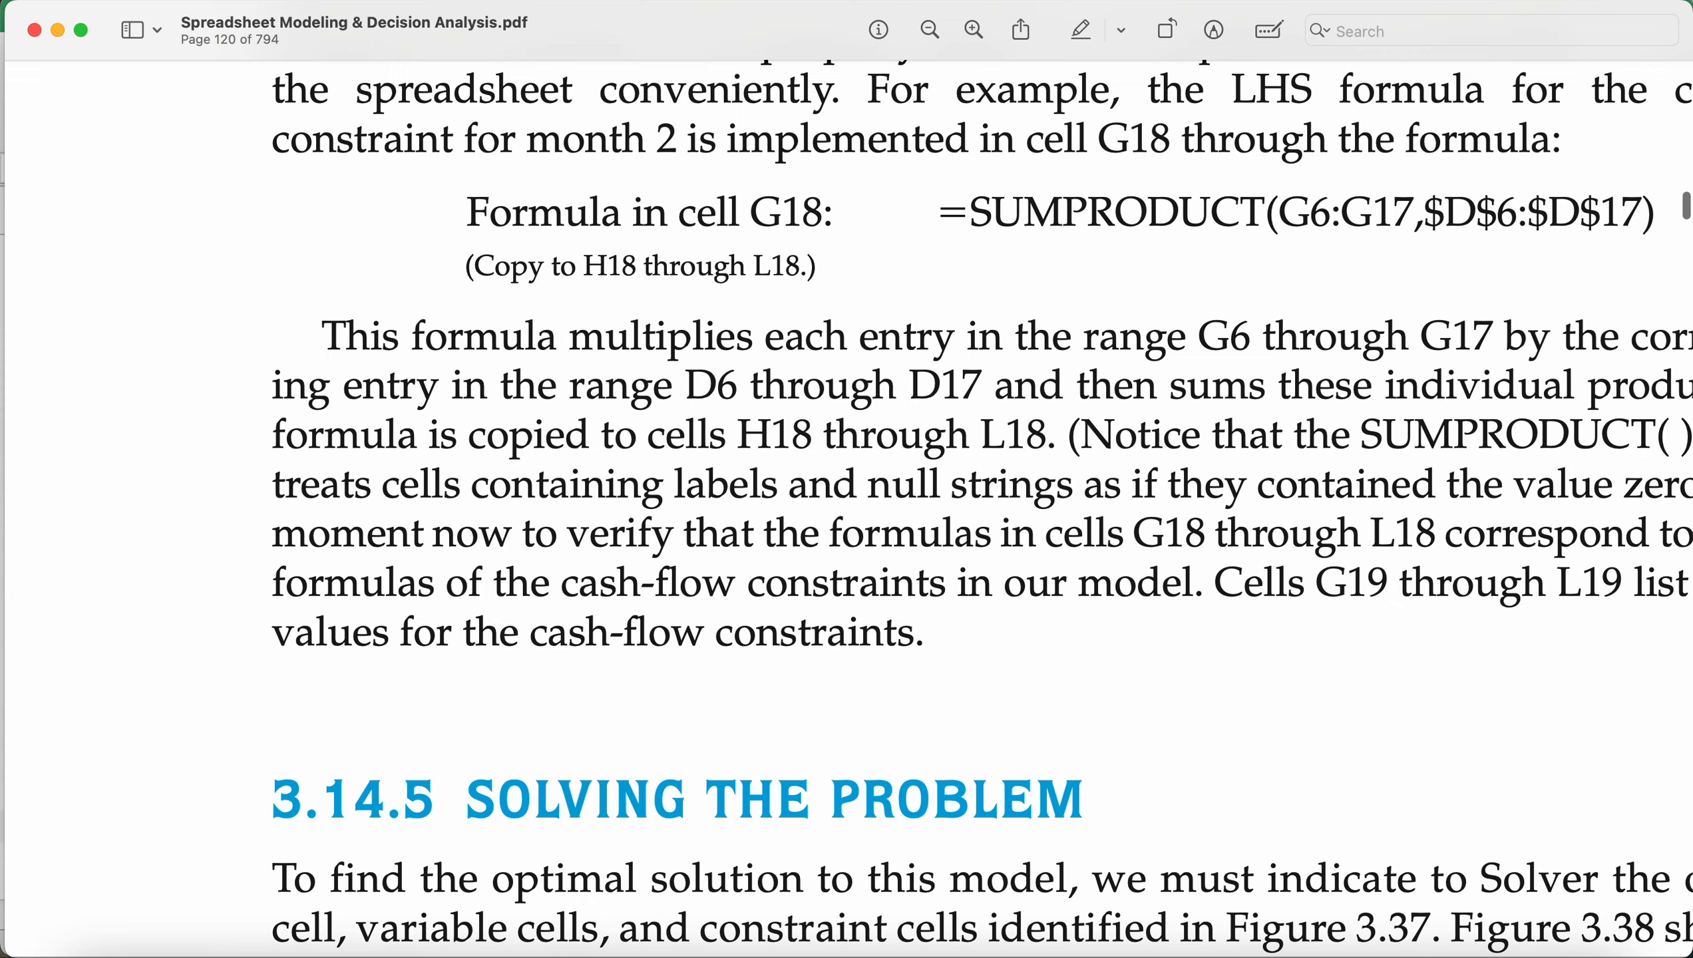